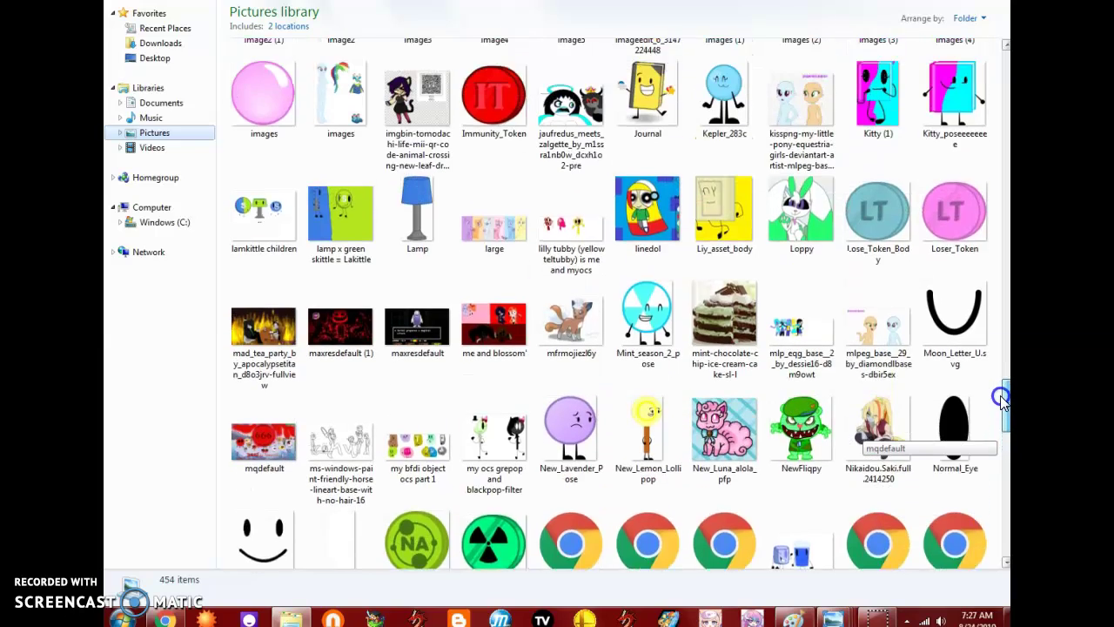
Step: Open the Loppy picture from the Pictures library in Paint
{"action": "double_click", "coordinate": [800, 388]}
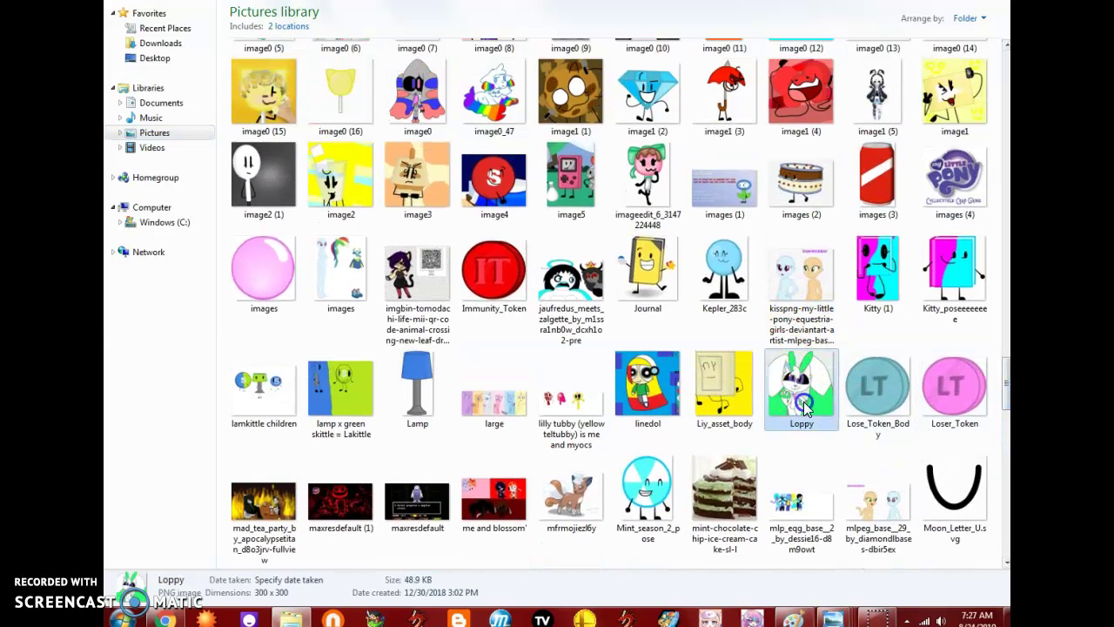
{"action": "right_click", "coordinate": [615, 281]}
{"action": "mouse_move", "coordinate": [671, 290]}
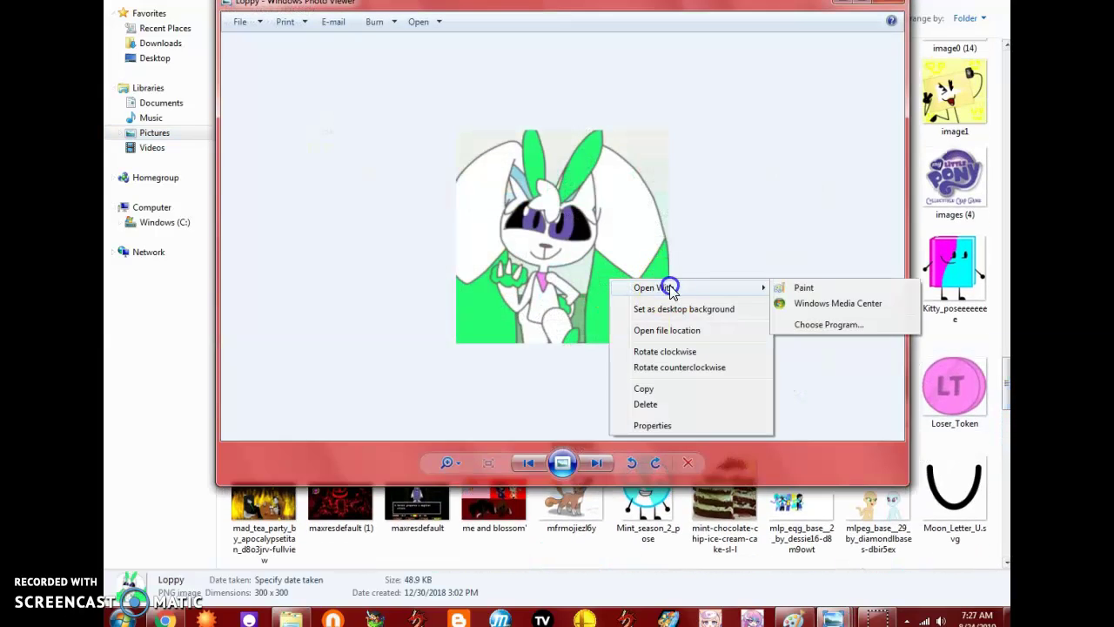
{"action": "left_click", "coordinate": [798, 288]}
Step: Select the whole Loppy picture and copy it
{"action": "left_click", "coordinate": [197, 7]}
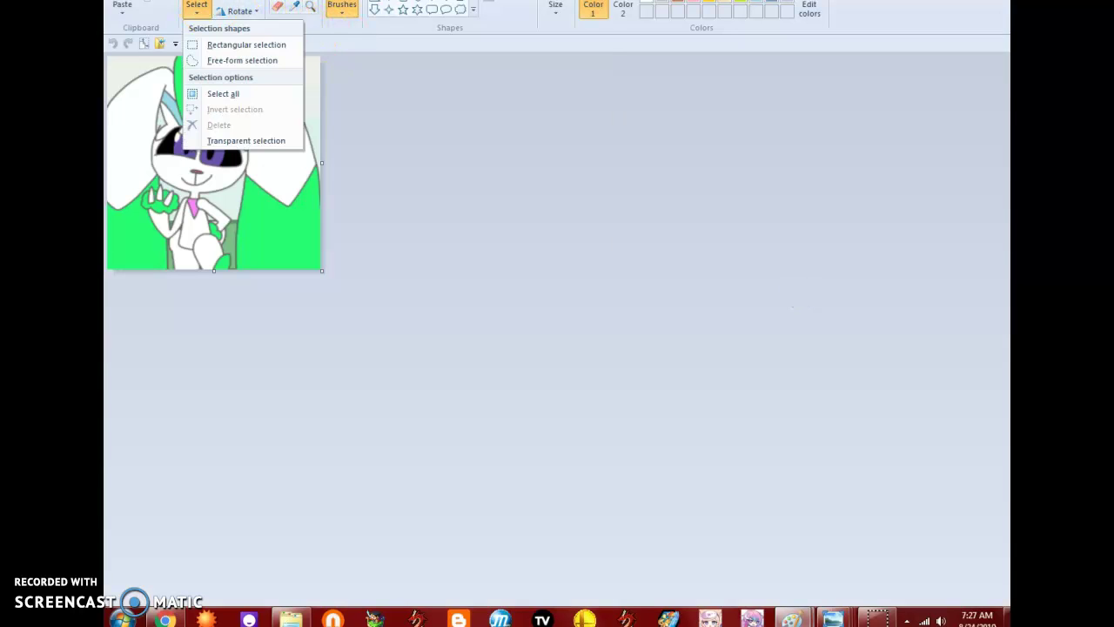
{"action": "key", "text": "Escape"}
{"action": "left_click", "coordinate": [187, 36]}
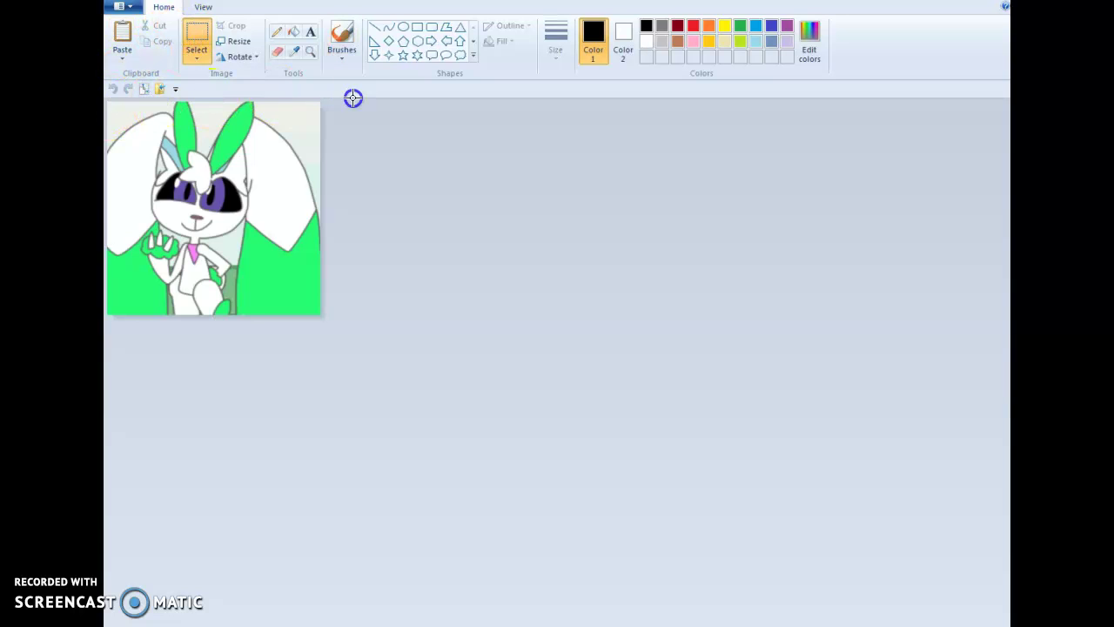
{"action": "right_click", "coordinate": [251, 193]}
{"action": "left_click", "coordinate": [284, 214]}
Step: Clear away the Loppy picture and Pictures library windows to return to the couple base drawing in Paint
{"action": "left_click", "coordinate": [729, 54]}
{"action": "left_click", "coordinate": [856, 41]}
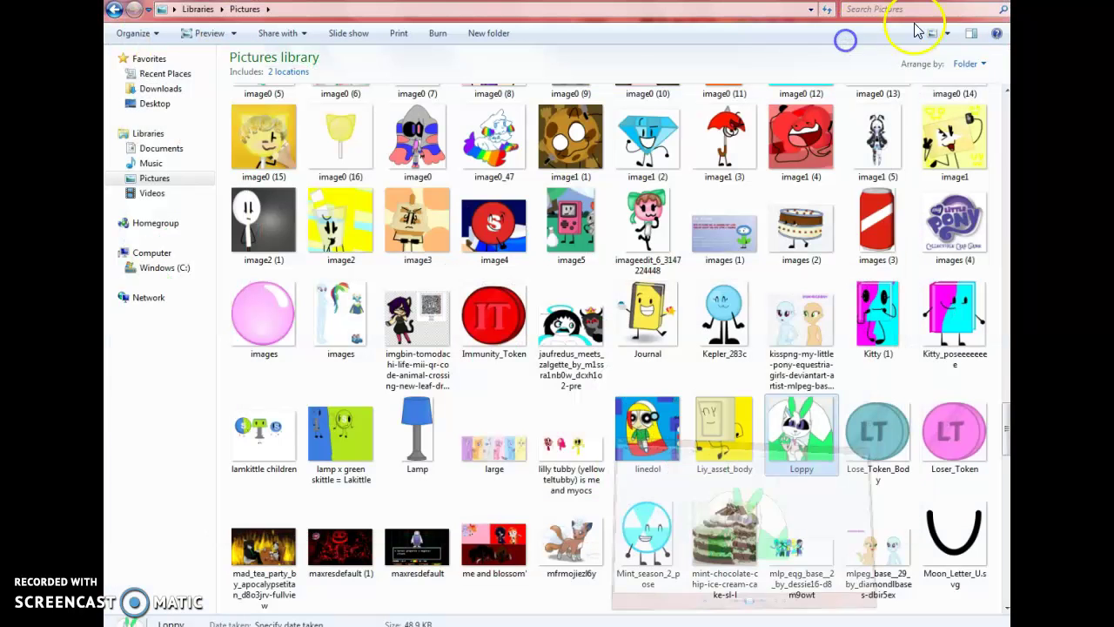
{"action": "left_click", "coordinate": [963, 7]}
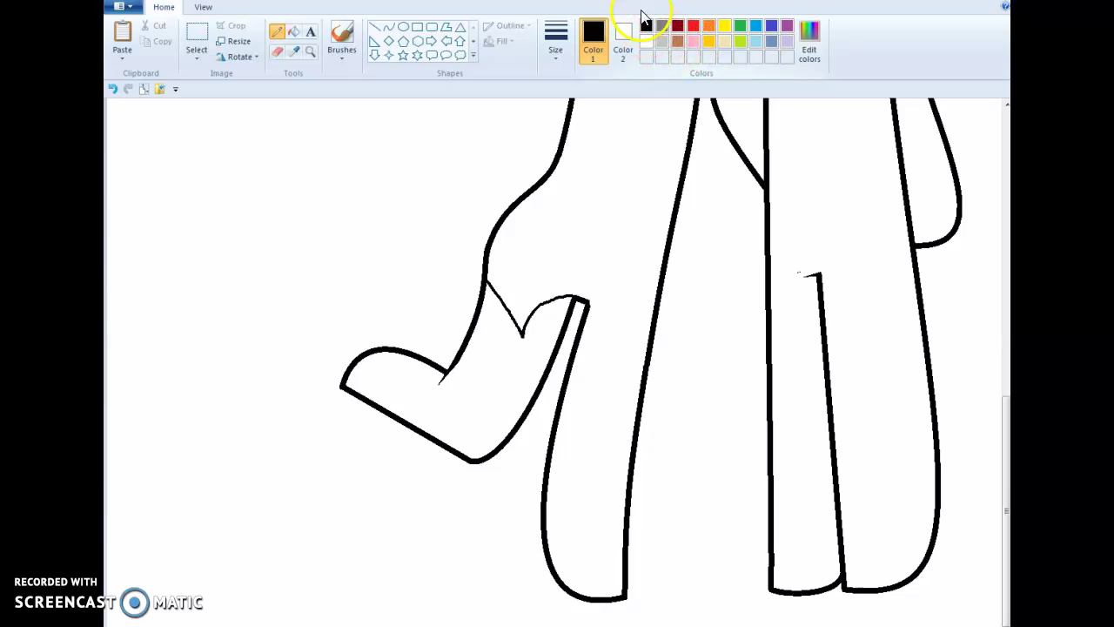
Step: Paste the copied Loppy picture into the base drawing and place it in the blank area beside the front figure's head
{"action": "scroll", "coordinate": [166, 157], "scroll_direction": "up", "scroll_amount": 10}
{"action": "left_click", "coordinate": [119, 70]}
{"action": "left_click_drag", "start_coordinate": [180, 211], "coordinate": [216, 285]}
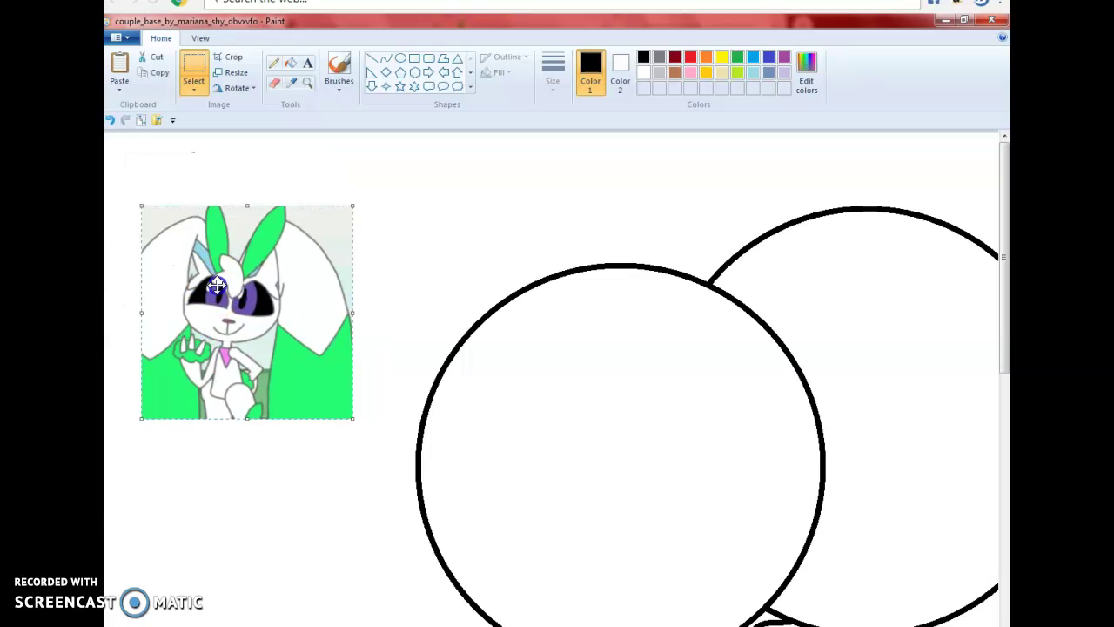
Step: Draw a small scalloped tuft on the front figure's face and two tall pointed ears on its head with the Pencil
{"action": "left_click", "coordinate": [280, 66]}
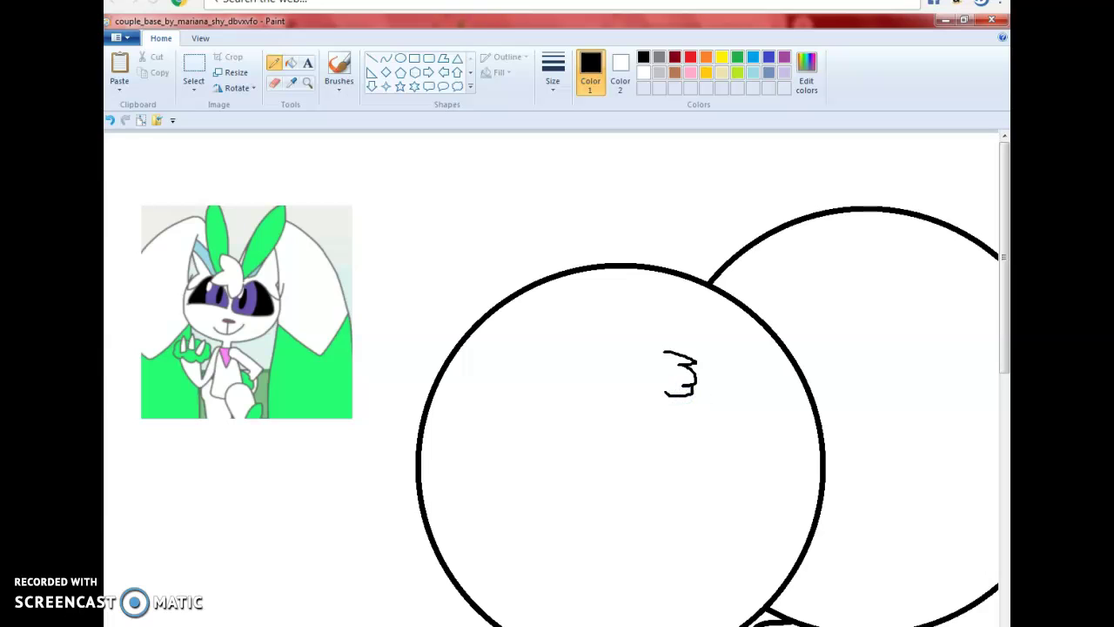
{"action": "left_click", "coordinate": [514, 296]}
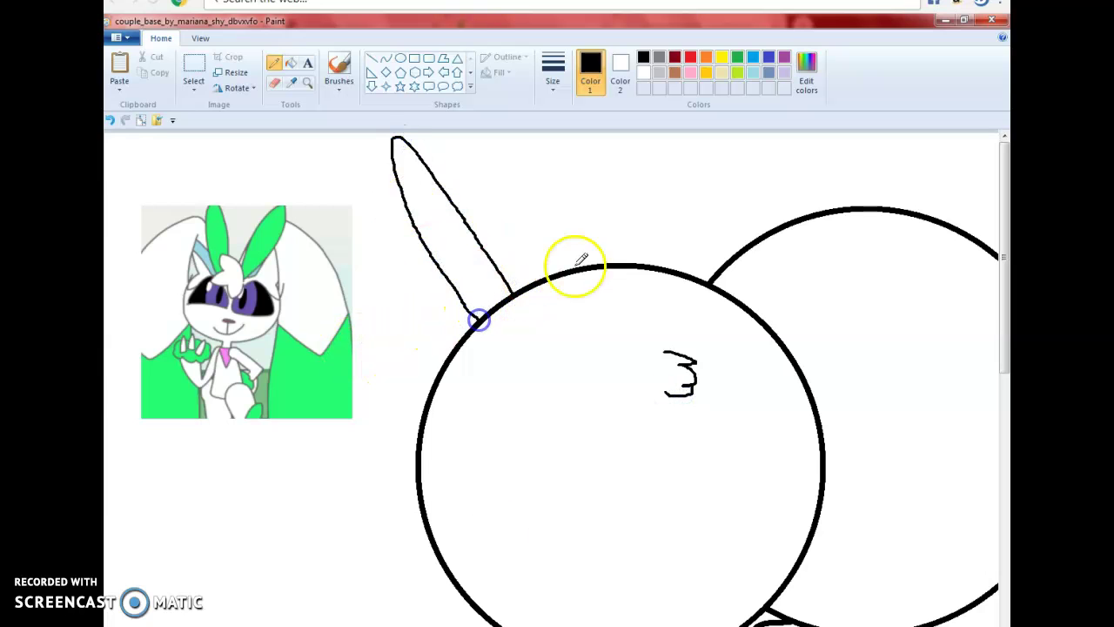
{"action": "left_click_drag", "start_coordinate": [648, 263], "coordinate": [690, 155]}
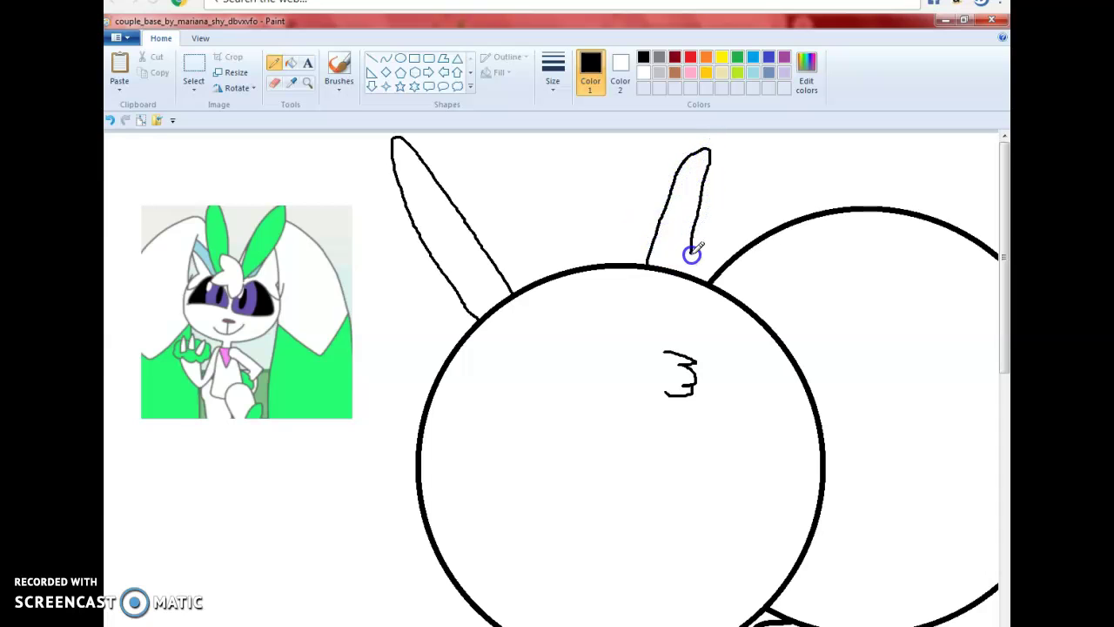
Step: Try to outline a long drooping ear with a fringed end beside the front figure's head, plus curves around the pointed ears
{"action": "left_click", "coordinate": [444, 274]}
{"action": "left_click_drag", "start_coordinate": [374, 474], "coordinate": [366, 529]}
{"action": "scroll", "coordinate": [373, 241], "scroll_direction": "down", "scroll_amount": 8}
{"action": "scroll", "coordinate": [330, 299], "scroll_direction": "up", "scroll_amount": 3}
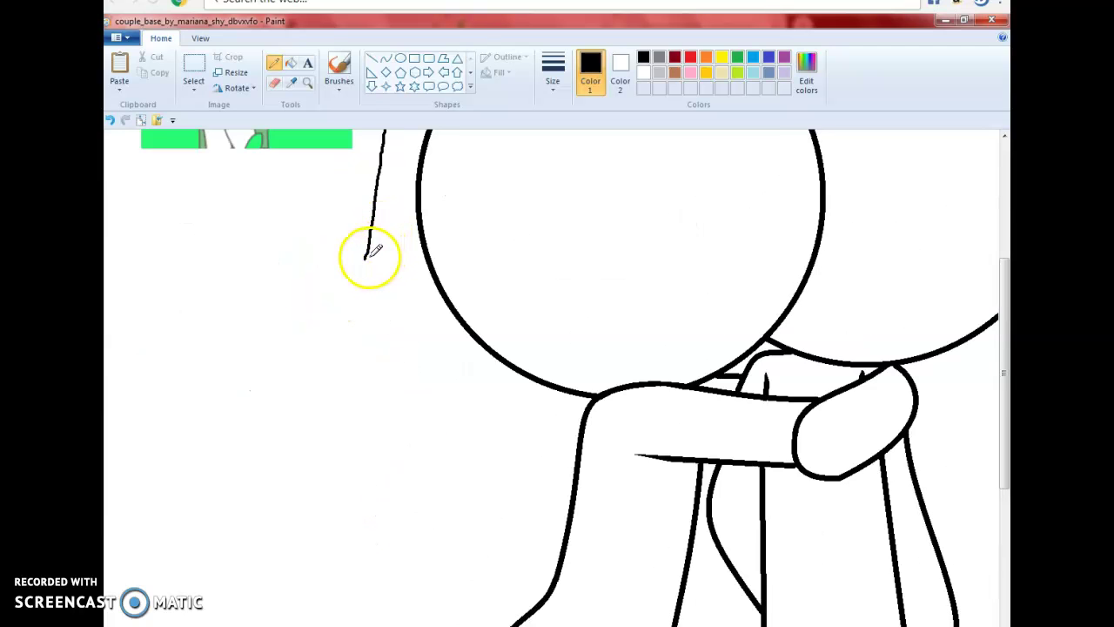
{"action": "mouse_move", "coordinate": [364, 254]}
{"action": "left_mouse_down"}
{"action": "mouse_move", "coordinate": [328, 414]}
{"action": "mouse_move", "coordinate": [335, 510]}
{"action": "mouse_move", "coordinate": [369, 453]}
{"action": "mouse_move", "coordinate": [361, 543]}
{"action": "mouse_move", "coordinate": [390, 468]}
{"action": "mouse_move", "coordinate": [386, 534]}
{"action": "mouse_move", "coordinate": [491, 468]}
{"action": "left_mouse_up"}
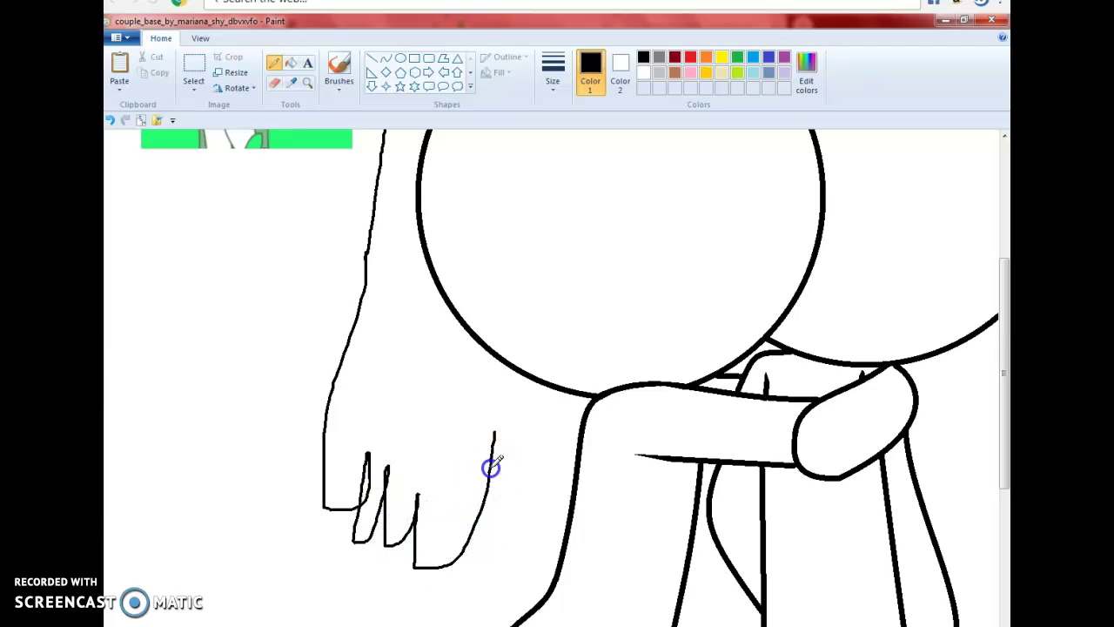
{"action": "scroll", "coordinate": [343, 403], "scroll_direction": "up", "scroll_amount": 3}
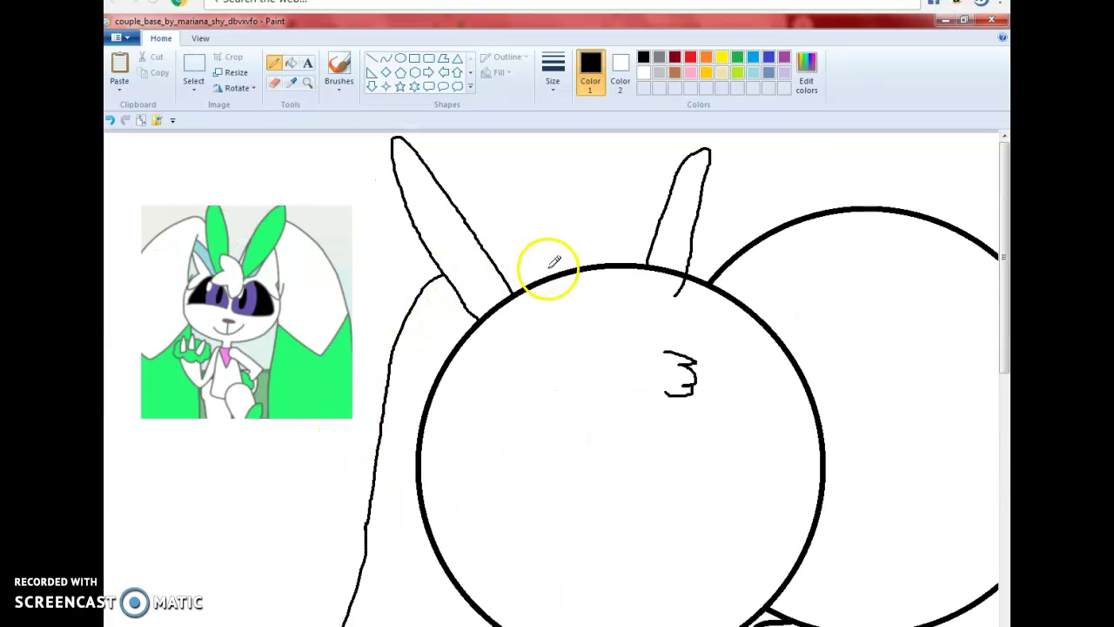
{"action": "left_click_drag", "start_coordinate": [616, 192], "coordinate": [649, 224]}
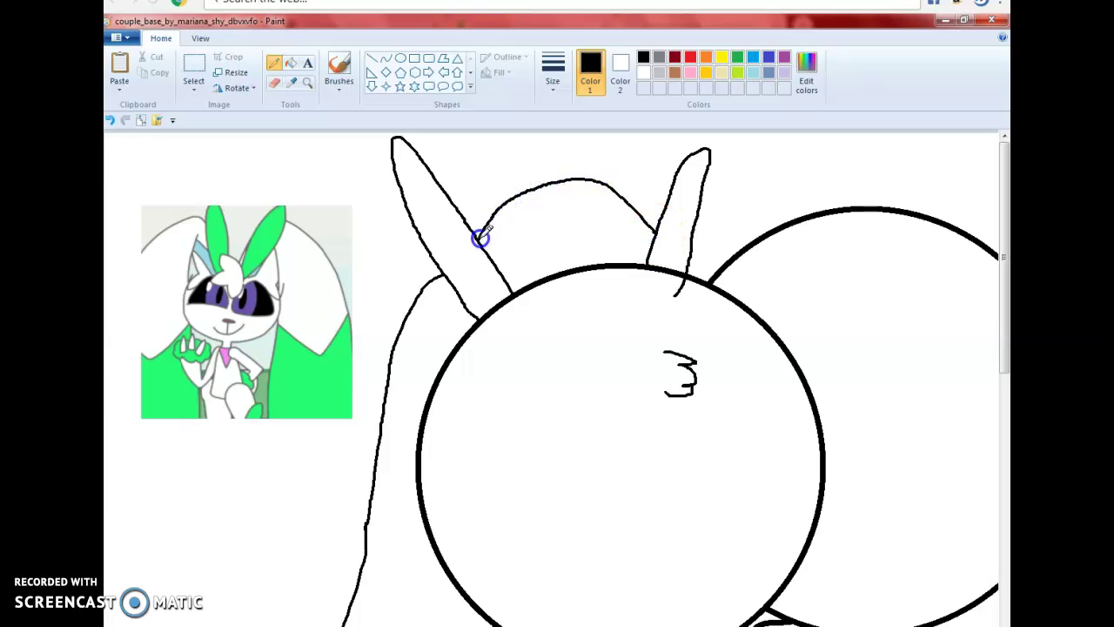
{"action": "left_click_drag", "start_coordinate": [423, 238], "coordinate": [380, 338]}
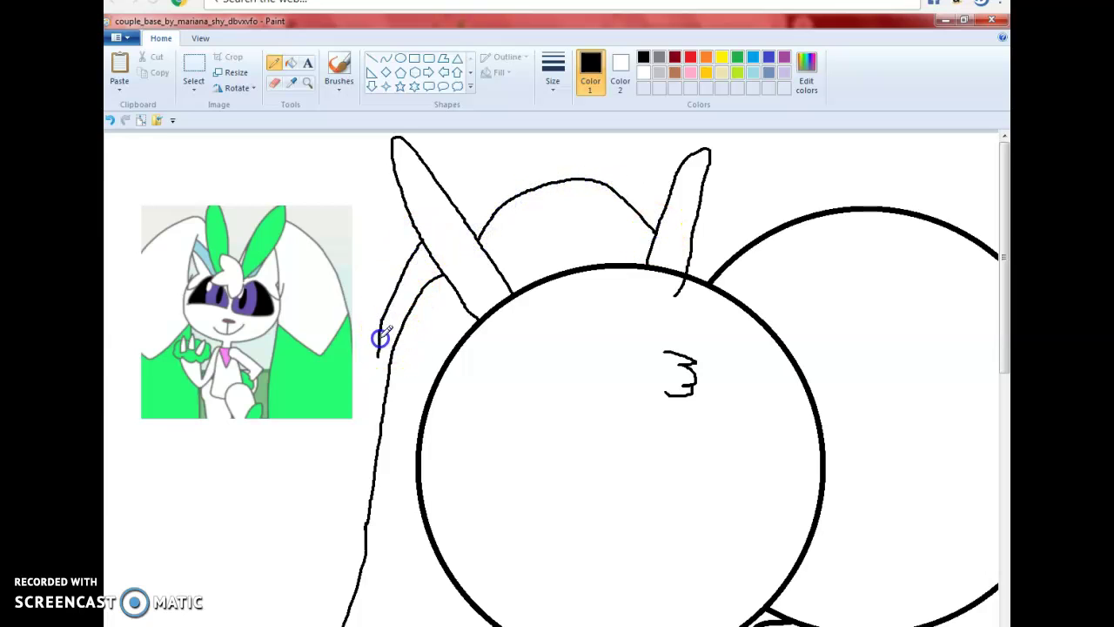
Step: Undo the drooping ear, the curves around the pointed ears and the second pointed ear
{"action": "key", "text": "ctrl+z"}
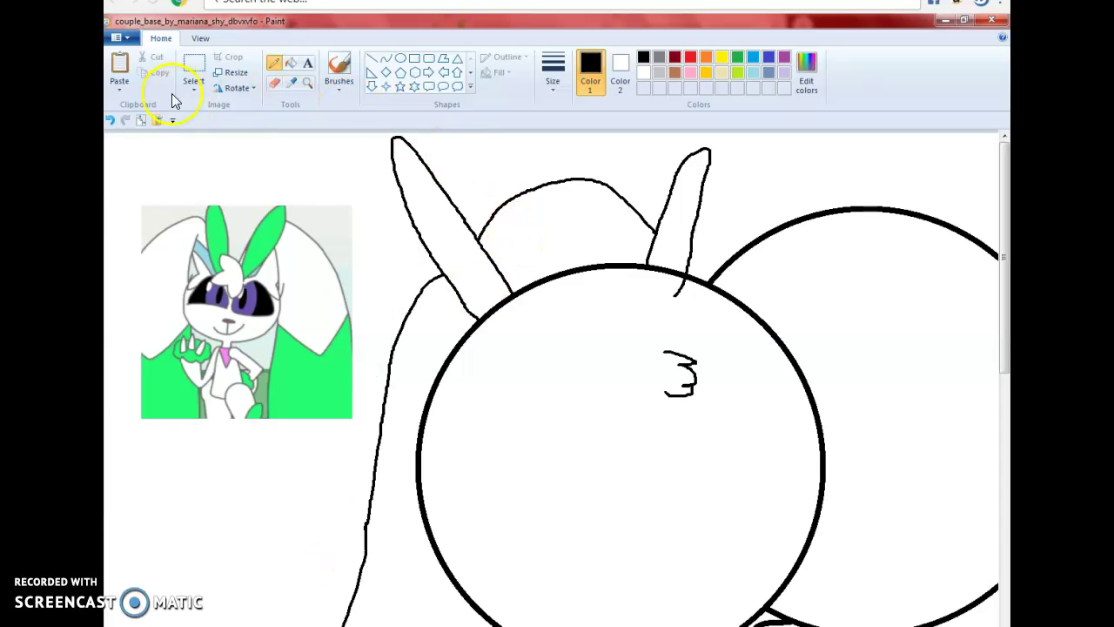
{"action": "left_click", "coordinate": [117, 119]}
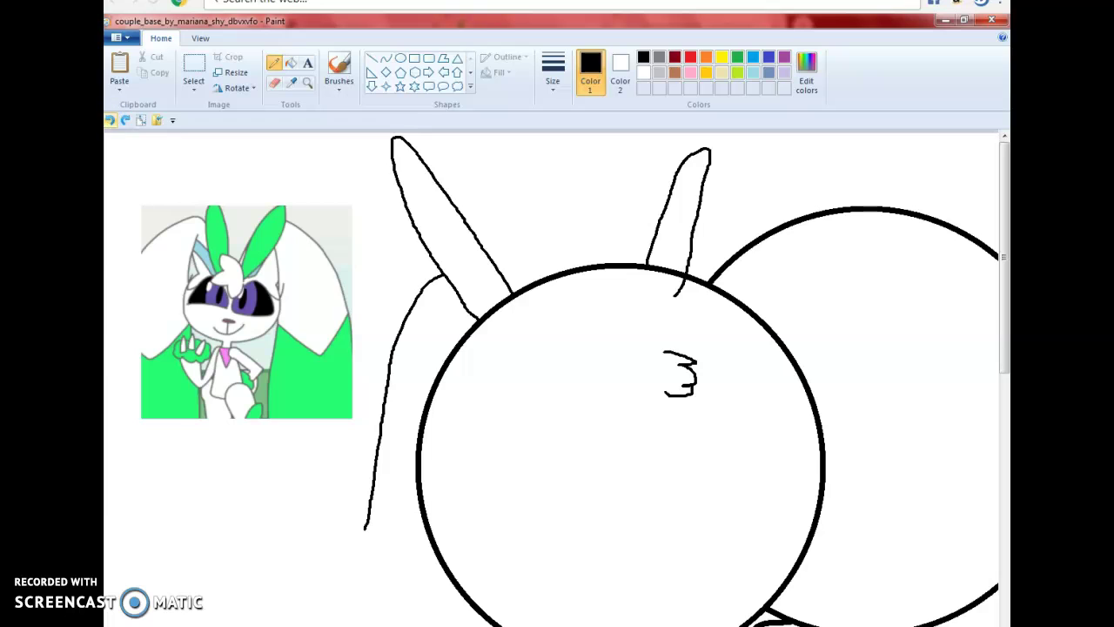
{"action": "left_click", "coordinate": [109, 120]}
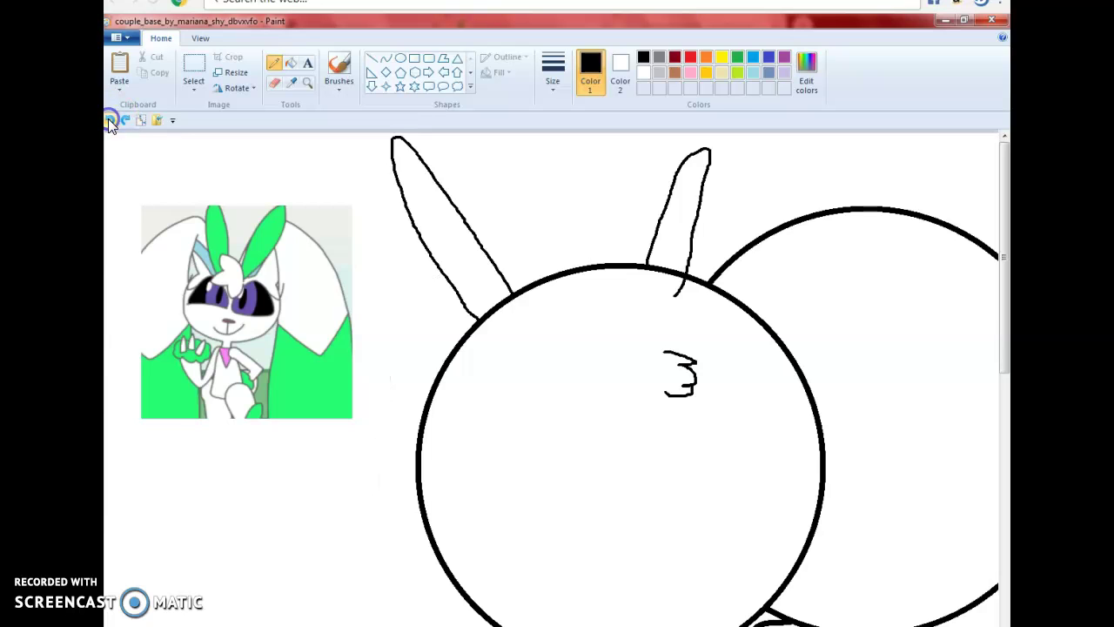
{"action": "left_click", "coordinate": [109, 120]}
Step: Try to draw an angular patch outline with an eye line inside it on the front figure's face, then undo it
{"action": "left_click_drag", "start_coordinate": [1001, 305], "coordinate": [1002, 363]}
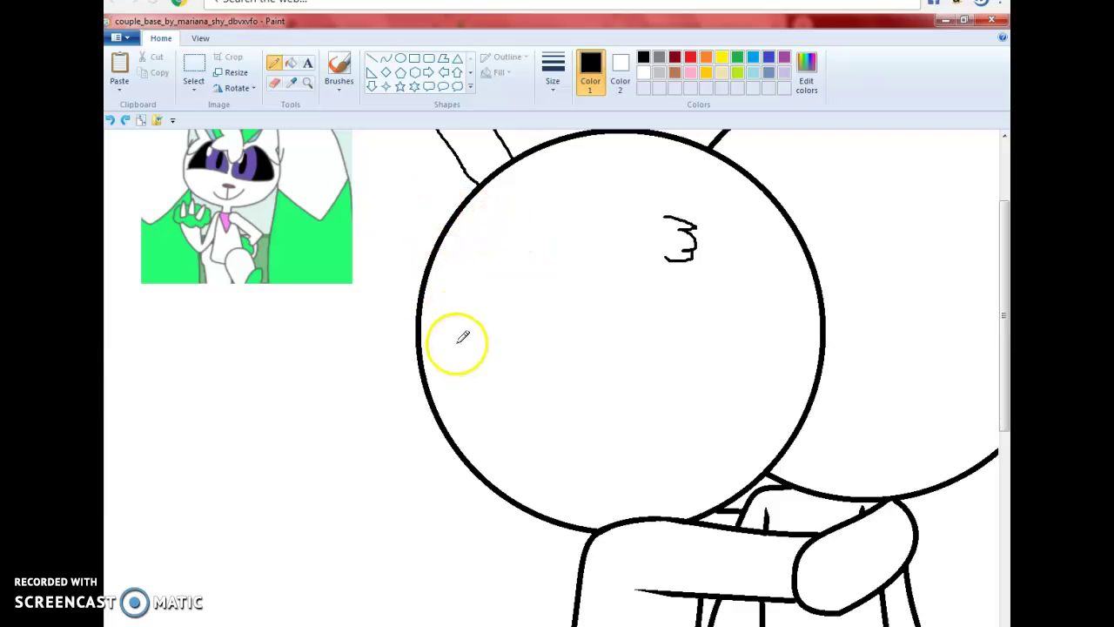
{"action": "mouse_move", "coordinate": [500, 173]}
{"action": "left_mouse_down"}
{"action": "mouse_move", "coordinate": [572, 315]}
{"action": "mouse_move", "coordinate": [582, 385]}
{"action": "left_mouse_up"}
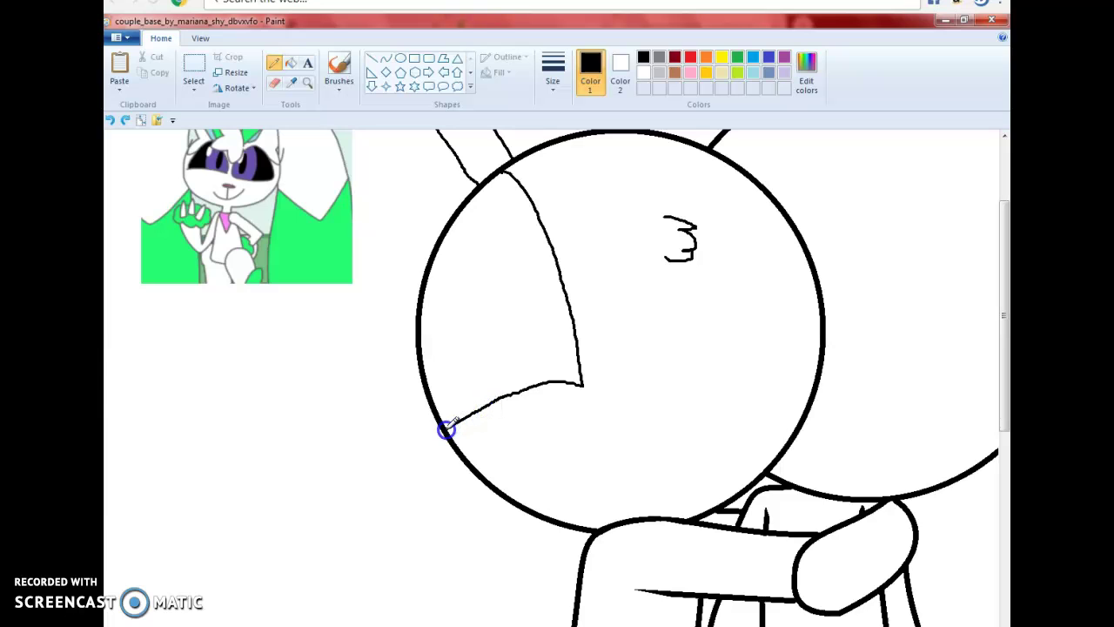
{"action": "mouse_move", "coordinate": [448, 328]}
{"action": "left_mouse_down"}
{"action": "mouse_move", "coordinate": [517, 297]}
{"action": "mouse_move", "coordinate": [568, 311]}
{"action": "left_mouse_up"}
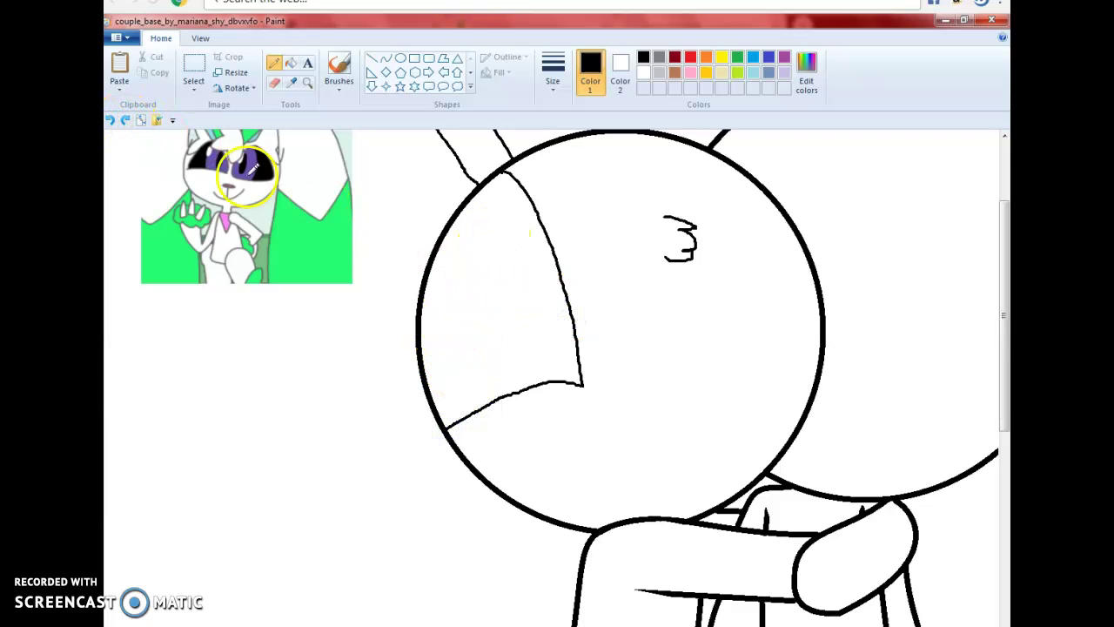
{"action": "mouse_move", "coordinate": [465, 323]}
{"action": "left_mouse_down"}
{"action": "mouse_move", "coordinate": [458, 330]}
{"action": "mouse_move", "coordinate": [558, 287]}
{"action": "left_mouse_up"}
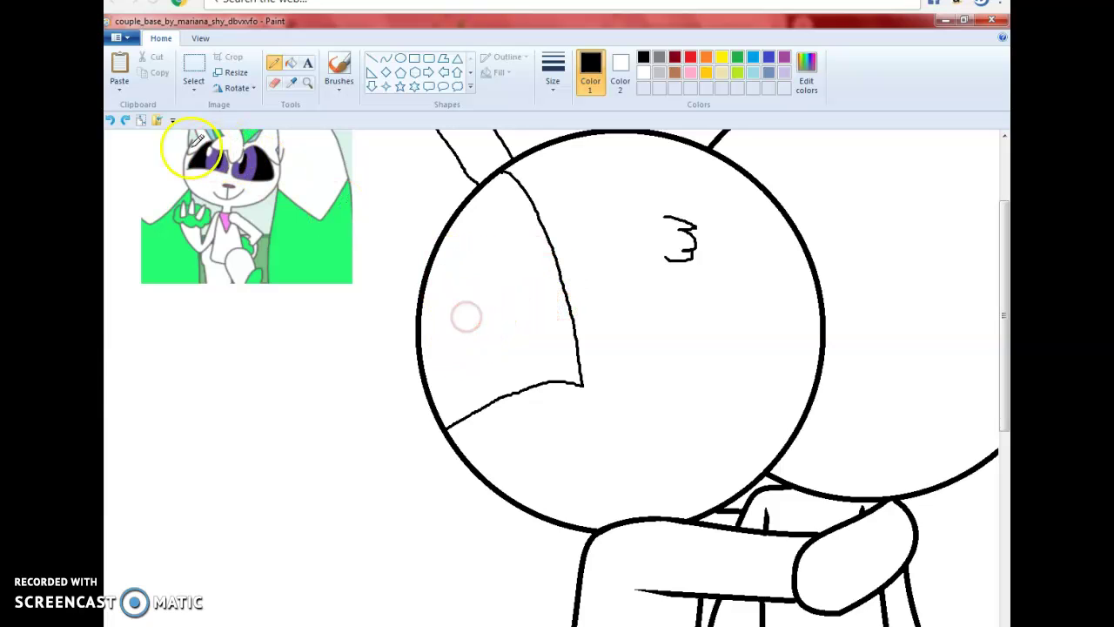
{"action": "left_click", "coordinate": [111, 120]}
Step: Draw two closed, curved eyes on the front figure's face and enclose them with a large rounded patch outline
{"action": "left_click_drag", "start_coordinate": [475, 348], "coordinate": [522, 309]}
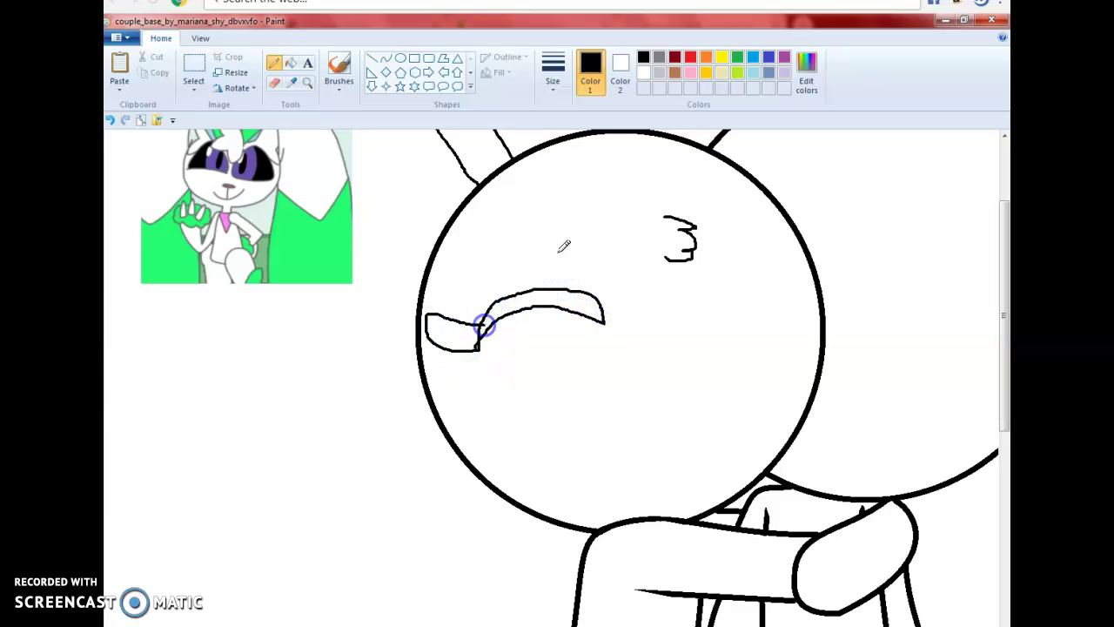
{"action": "left_click_drag", "start_coordinate": [572, 149], "coordinate": [564, 144]}
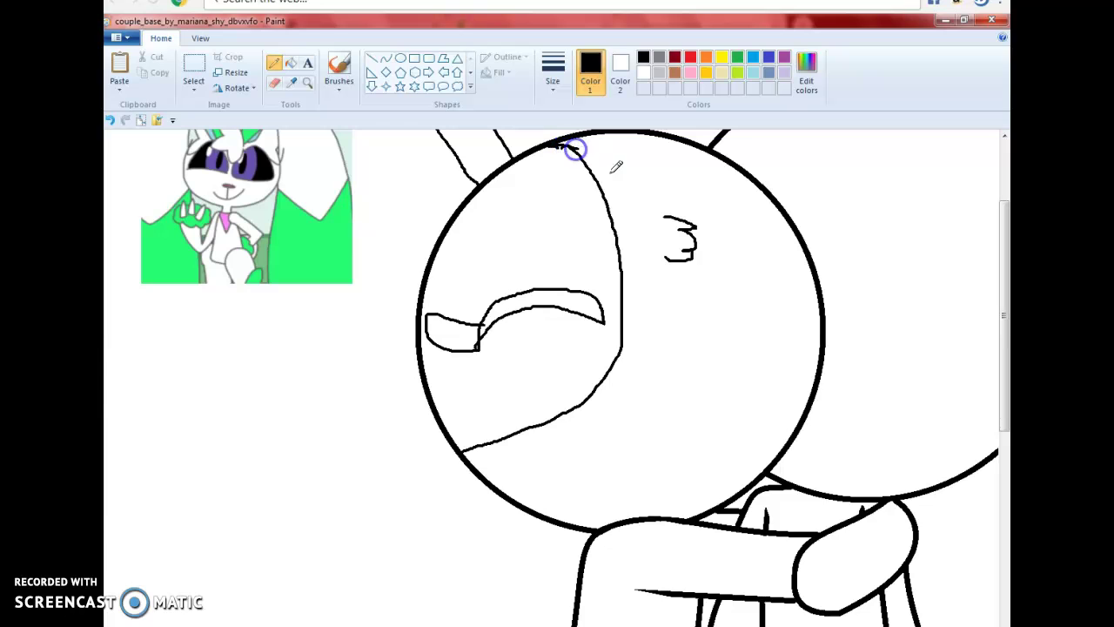
Step: Select the small scalloped tuft on the front figure's face and delete it
{"action": "left_click", "coordinate": [193, 72]}
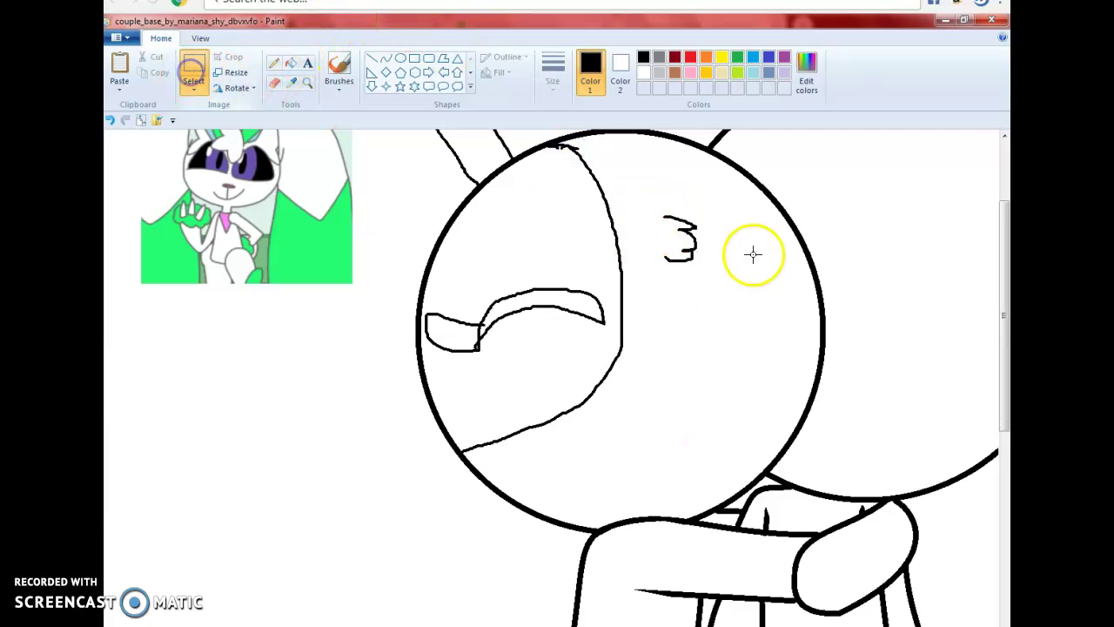
{"action": "right_click", "coordinate": [702, 228]}
{"action": "left_click", "coordinate": [736, 321]}
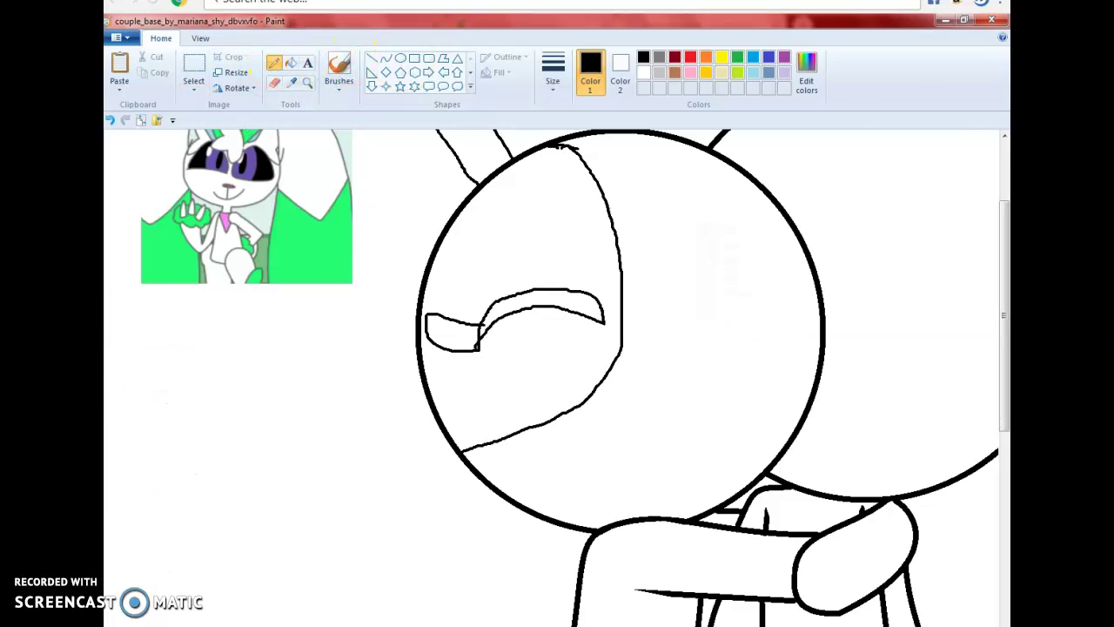
Step: Switch to Chrome, restart the "bad guy - Billie Eilish (Lyrics)" YouTube video from the beginning, and return to Paint
{"action": "left_click", "coordinate": [184, 625]}
{"action": "left_click", "coordinate": [183, 28]}
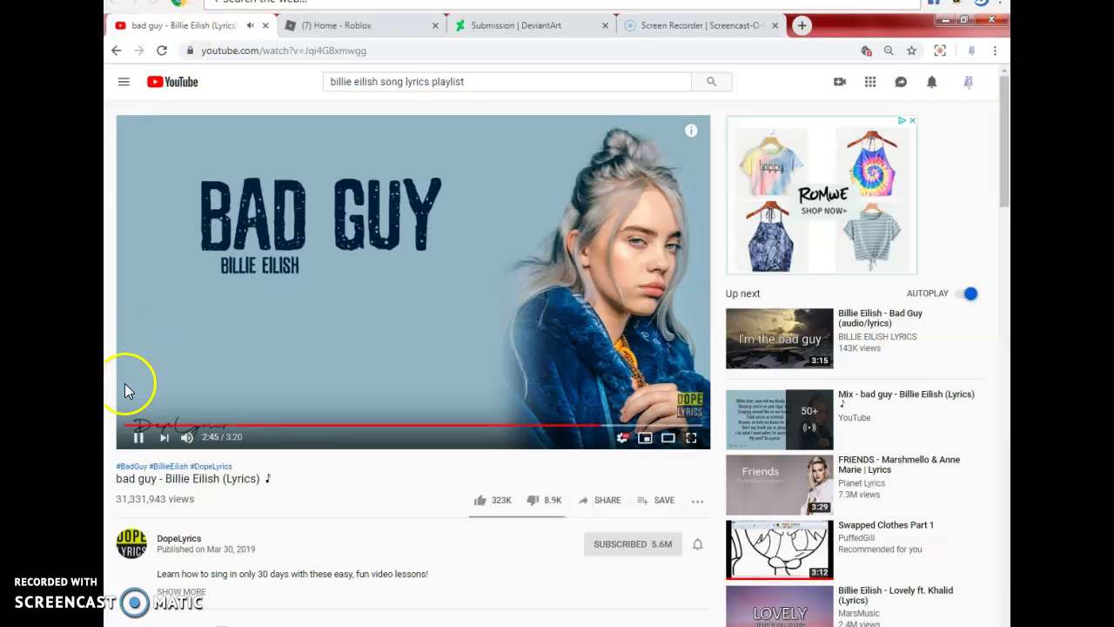
{"action": "left_click", "coordinate": [129, 425]}
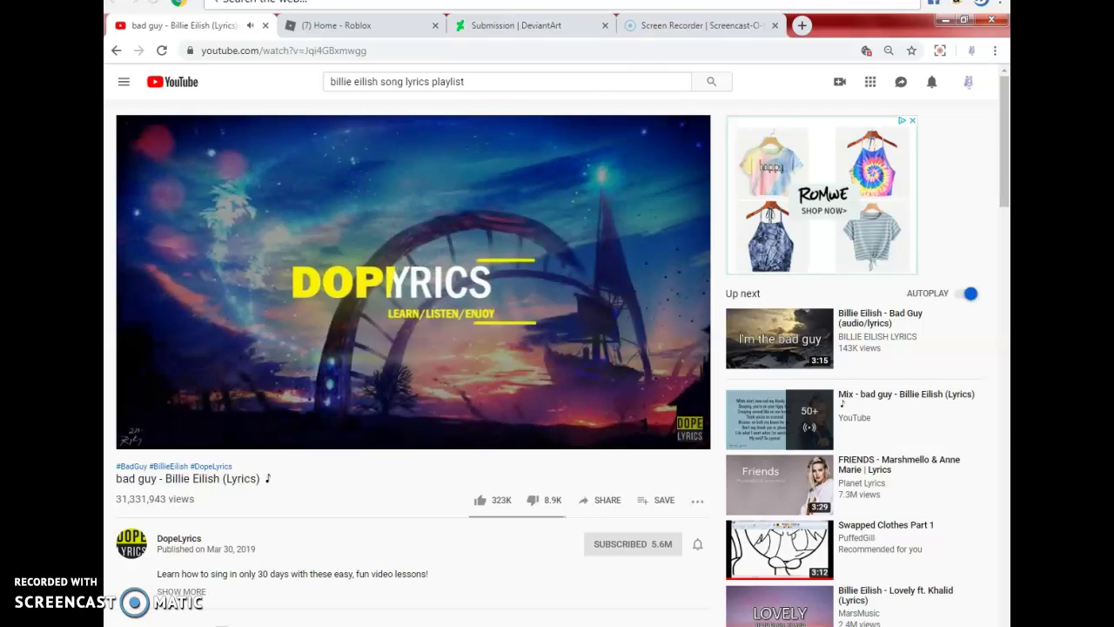
{"action": "key", "text": "alt+Tab"}
Step: Draw a small black mark on the front figure's face and a larger jagged fur tuft above it
{"action": "left_click", "coordinate": [689, 377]}
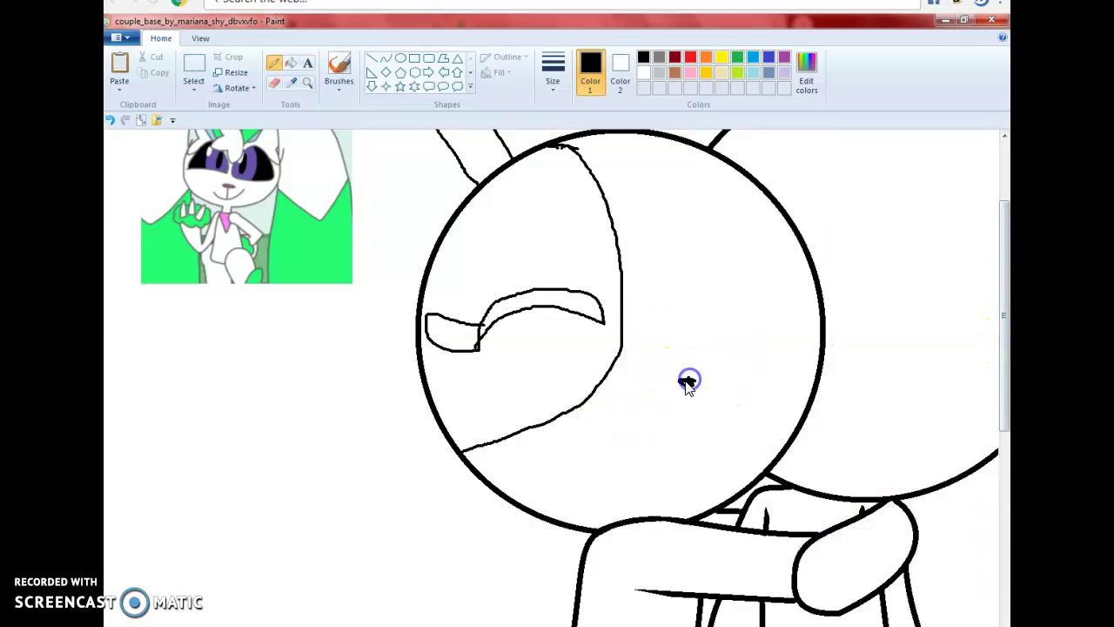
{"action": "left_click_drag", "start_coordinate": [655, 179], "coordinate": [685, 184]}
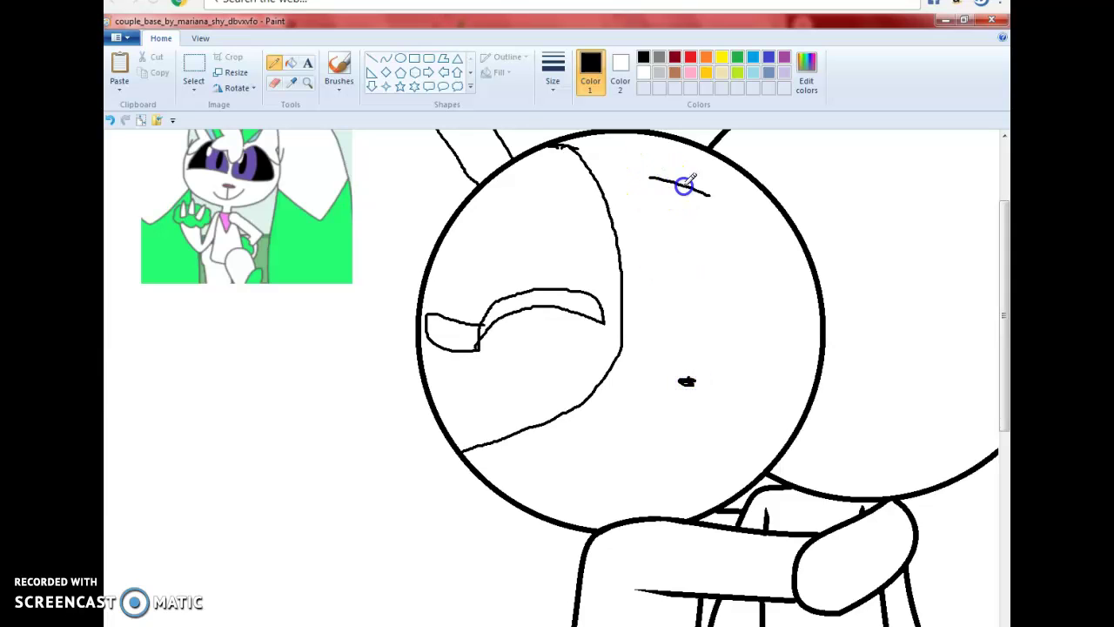
{"action": "left_click_drag", "start_coordinate": [707, 226], "coordinate": [736, 272]}
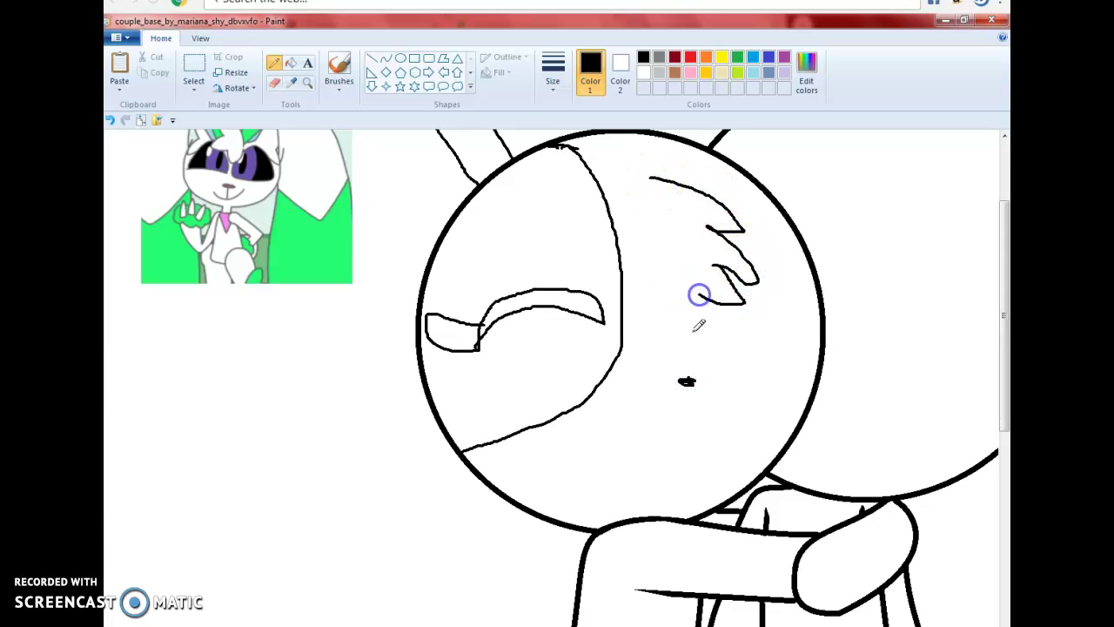
Step: Draw a curved smile low on the front figure's face with the Pencil
{"action": "mouse_move", "coordinate": [581, 436]}
{"action": "left_mouse_down"}
{"action": "mouse_move", "coordinate": [633, 471]}
{"action": "mouse_move", "coordinate": [660, 470]}
{"action": "left_mouse_up"}
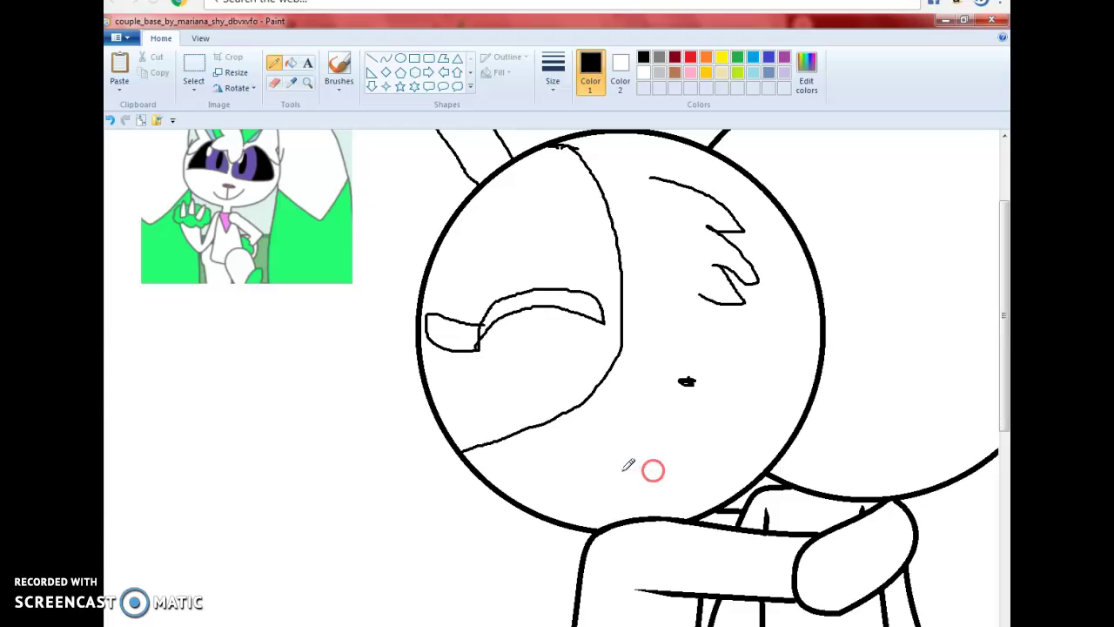
{"action": "left_click", "coordinate": [386, 57]}
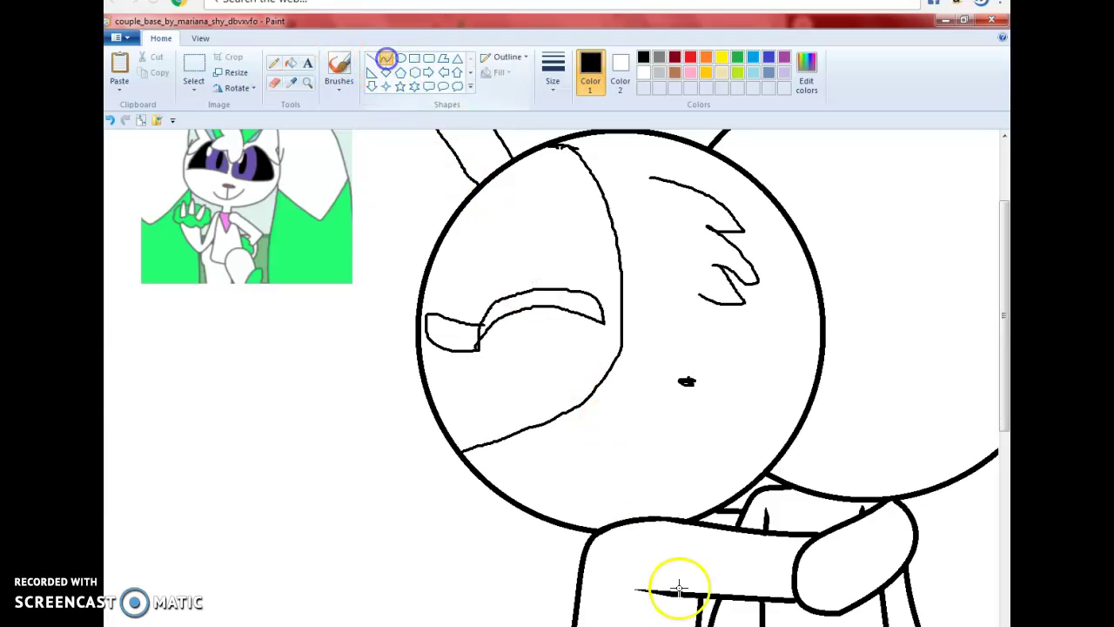
{"action": "left_click", "coordinate": [274, 65]}
{"action": "left_click_drag", "start_coordinate": [567, 456], "coordinate": [615, 488]}
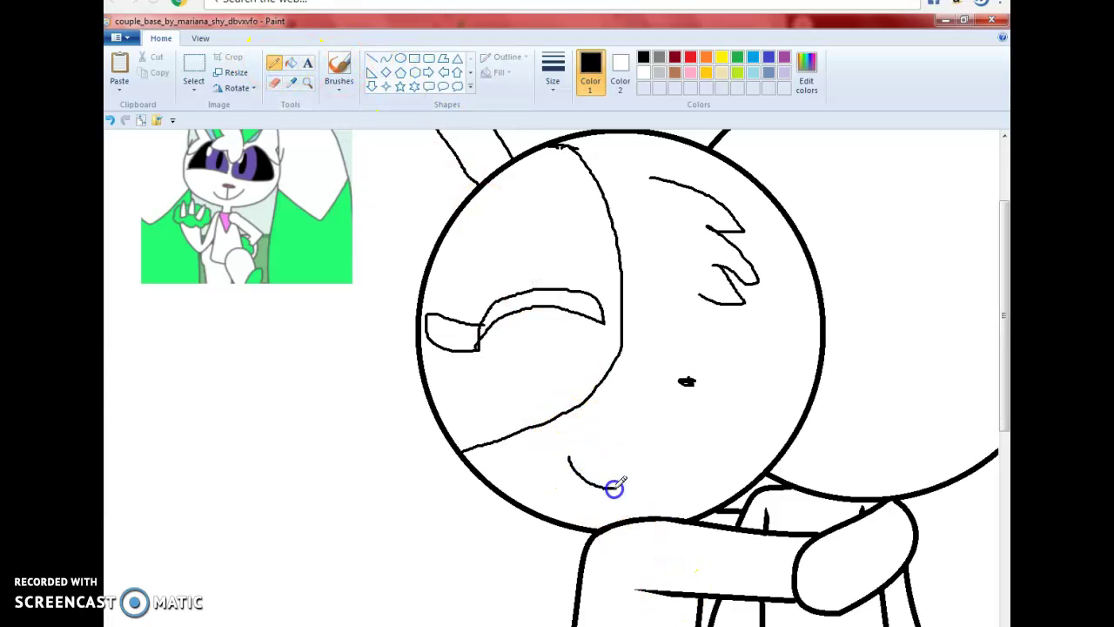
Step: Draw a fluffy scalloped tail on the front figure's lower back
{"action": "scroll", "coordinate": [684, 482], "scroll_direction": "down", "scroll_amount": 5}
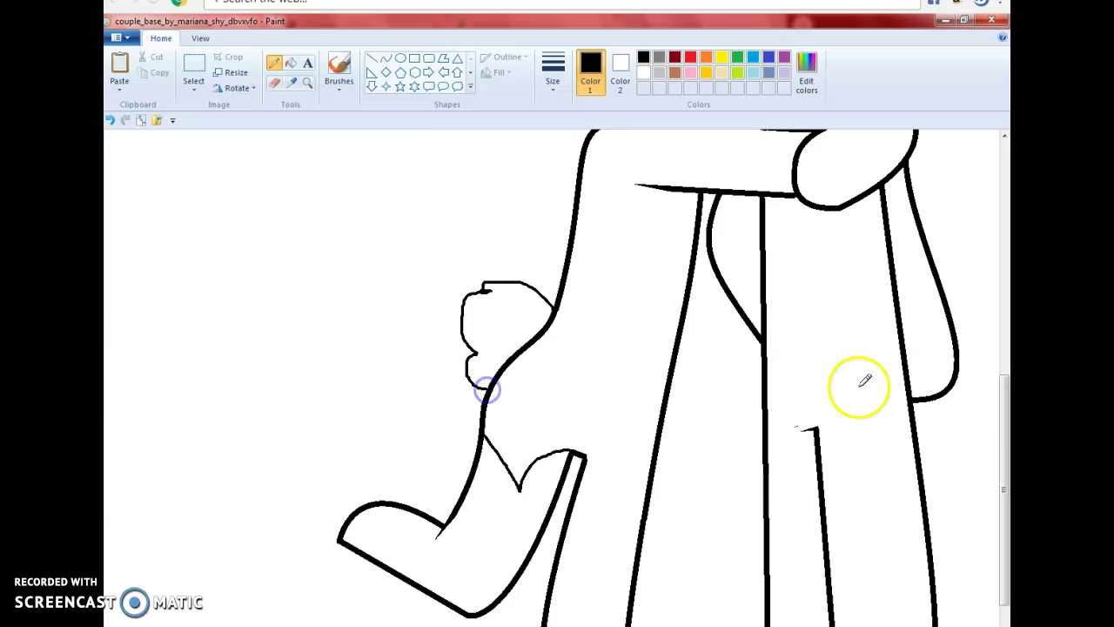
Step: Draw a short diagonal Pencil line beneath the front figure's arm to close off a small triangle on the chest
{"action": "scroll", "coordinate": [856, 380], "scroll_direction": "up", "scroll_amount": 3}
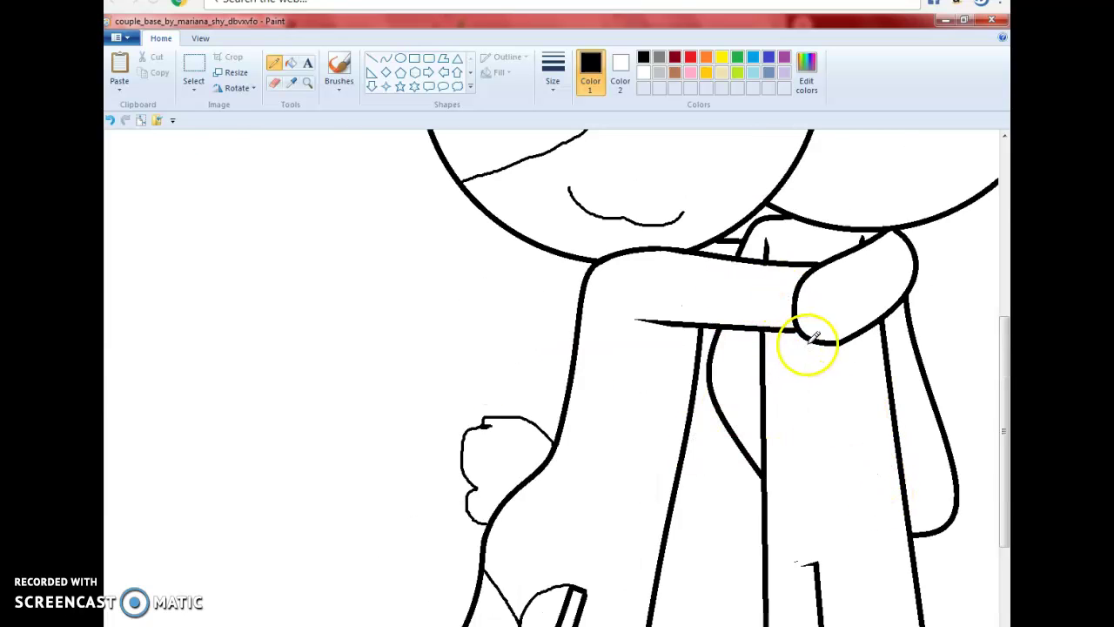
{"action": "scroll", "coordinate": [808, 336], "scroll_direction": "up", "scroll_amount": 3}
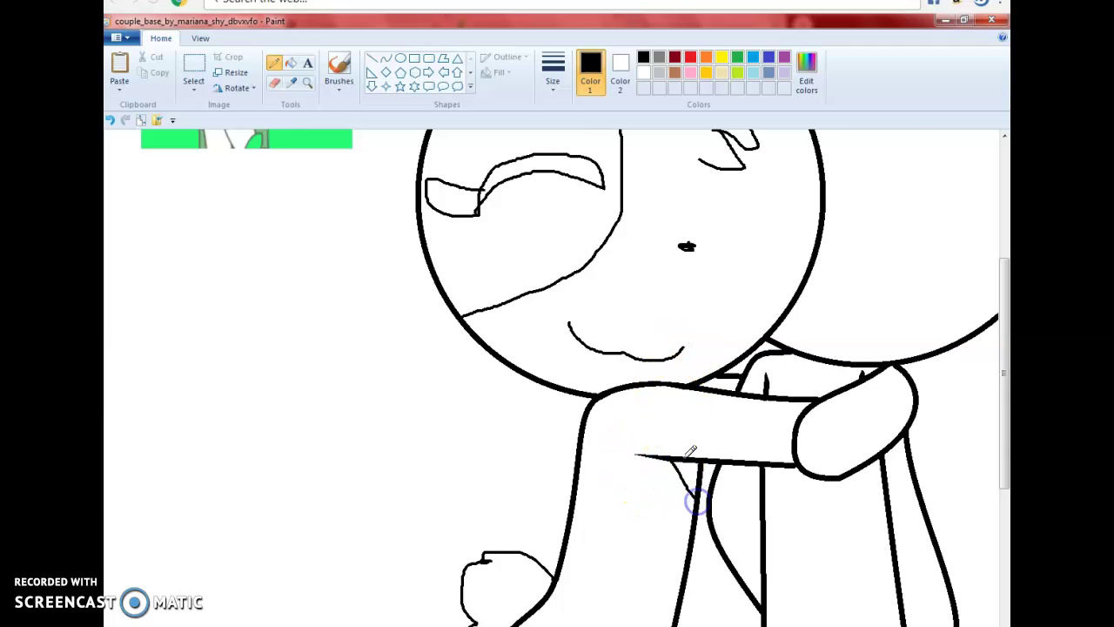
{"action": "scroll", "coordinate": [662, 449], "scroll_direction": "down", "scroll_amount": 6}
{"action": "scroll", "coordinate": [592, 447], "scroll_direction": "up", "scroll_amount": 9}
{"action": "mouse_move", "coordinate": [466, 161]}
{"action": "left_mouse_down"}
{"action": "mouse_move", "coordinate": [333, 242]}
{"action": "mouse_move", "coordinate": [313, 435]}
{"action": "left_mouse_up"}
{"action": "left_click_drag", "start_coordinate": [332, 528], "coordinate": [331, 531]}
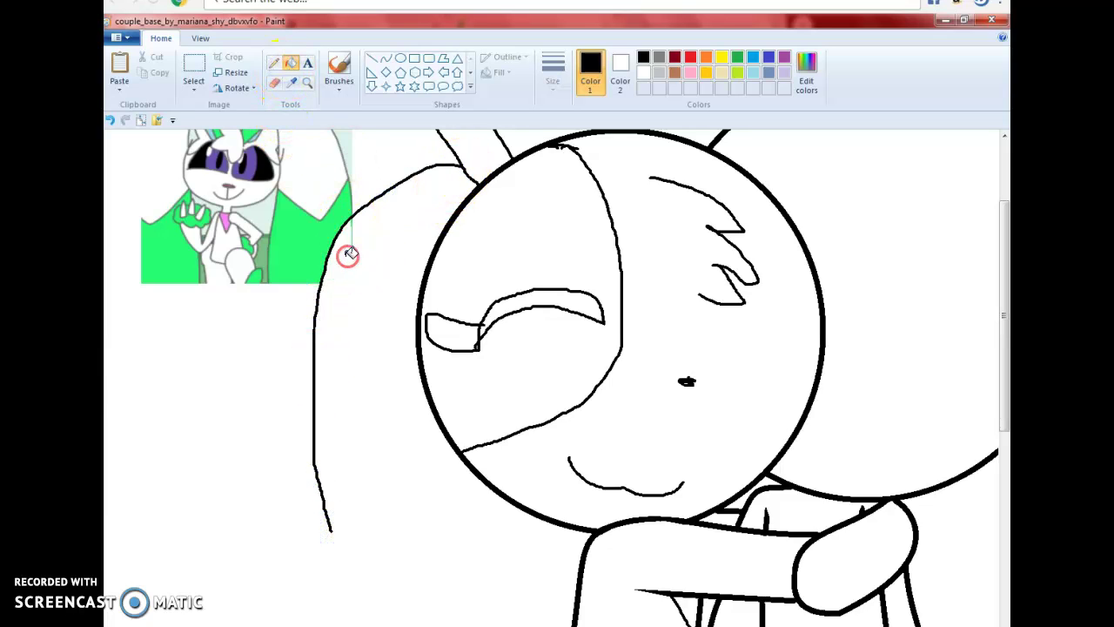
{"action": "left_click", "coordinate": [276, 87]}
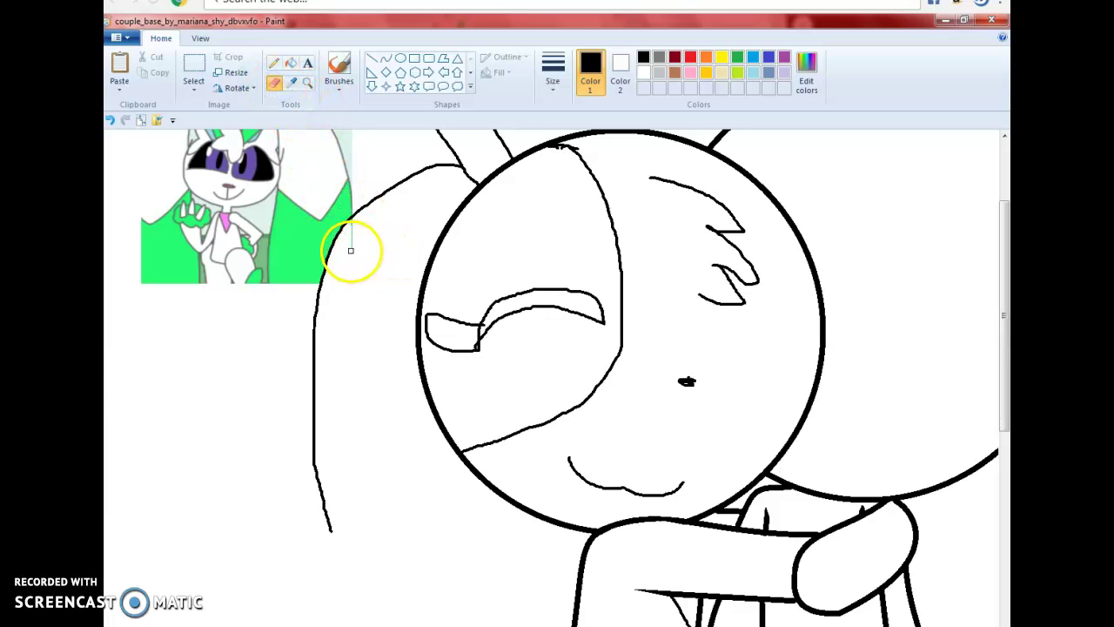
{"action": "left_click", "coordinate": [111, 121]}
{"action": "left_click", "coordinate": [110, 121]}
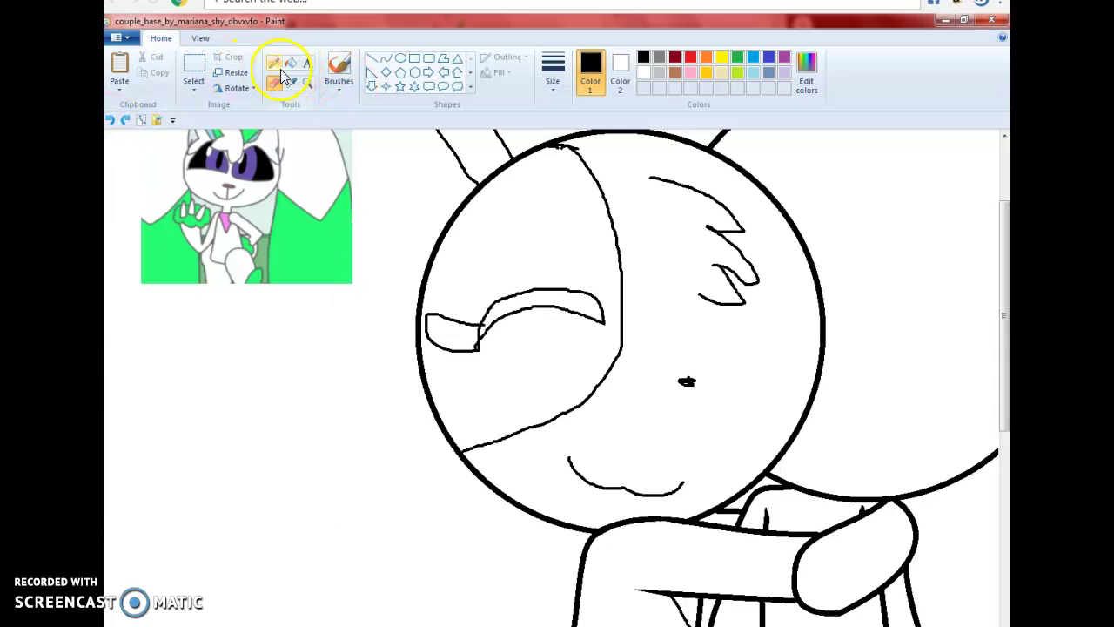
Step: Draw a long drooping ear beside the front figure's head, with a scalloped tip and a V-shaped dividing line
{"action": "mouse_move", "coordinate": [447, 143]}
{"action": "left_mouse_down"}
{"action": "mouse_move", "coordinate": [335, 443]}
{"action": "mouse_move", "coordinate": [273, 570]}
{"action": "left_mouse_up"}
{"action": "scroll", "coordinate": [274, 569], "scroll_direction": "down", "scroll_amount": 3}
{"action": "left_click_drag", "start_coordinate": [269, 428], "coordinate": [272, 450]}
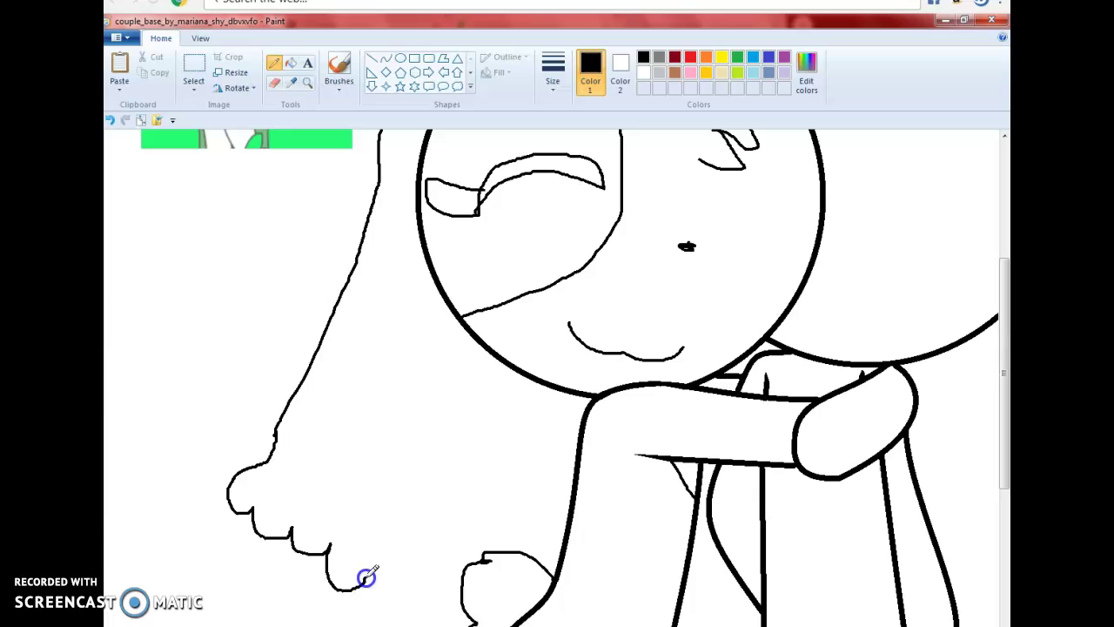
{"action": "mouse_move", "coordinate": [397, 601]}
{"action": "left_mouse_down"}
{"action": "mouse_move", "coordinate": [427, 537]}
{"action": "mouse_move", "coordinate": [419, 394]}
{"action": "left_mouse_up"}
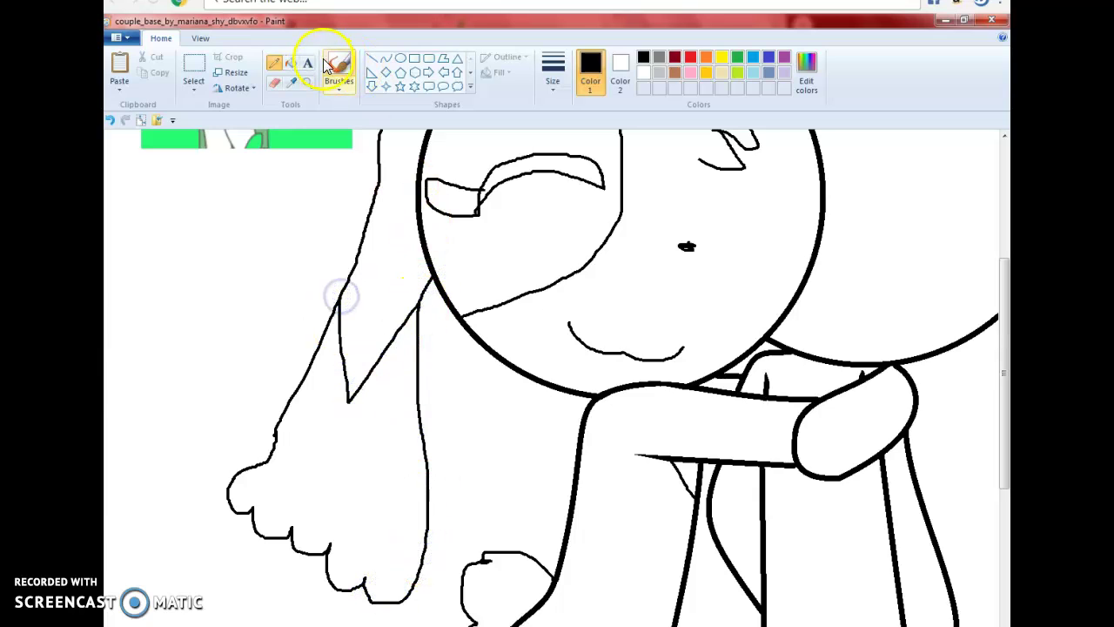
Step: Fill both parts of the front figure's closed eyelid with black
{"action": "left_click", "coordinate": [291, 63]}
{"action": "left_click", "coordinate": [457, 198]}
{"action": "left_click", "coordinate": [511, 177]}
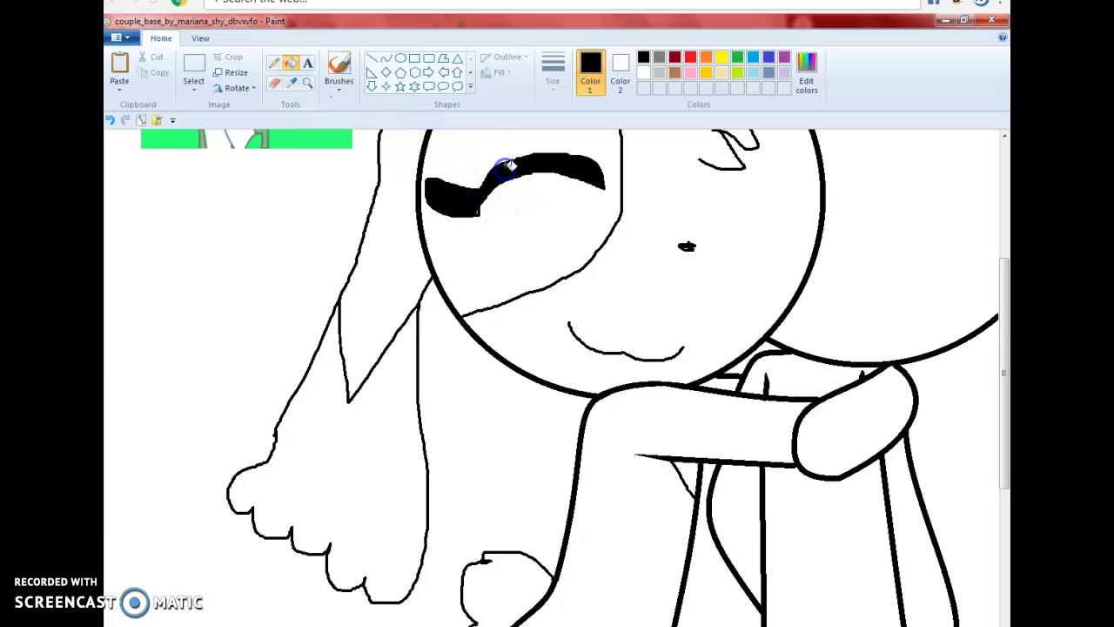
Step: Sample the green from the reference picture and fill the drooping ear's tip, the tail and the bent leg's foot
{"action": "left_click", "coordinate": [291, 84]}
{"action": "left_click", "coordinate": [296, 140]}
{"action": "left_click", "coordinate": [392, 447]}
{"action": "scroll", "coordinate": [507, 383], "scroll_direction": "down", "scroll_amount": 5}
{"action": "left_click", "coordinate": [505, 305]}
{"action": "left_click", "coordinate": [482, 552]}
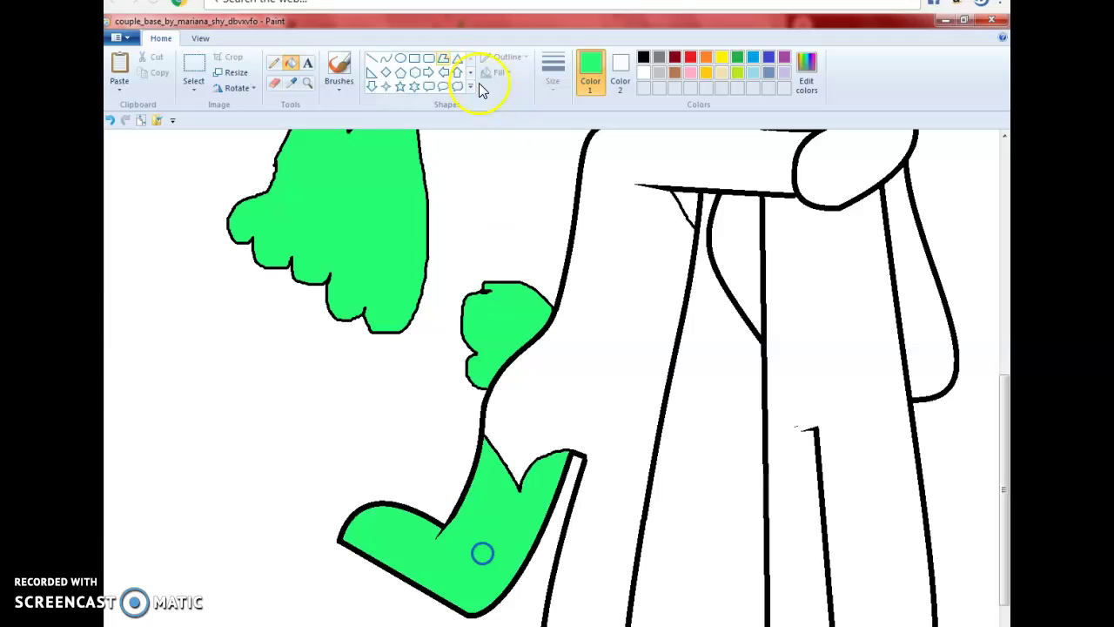
Step: Add the sampled green to the custom color swatches
{"action": "left_click", "coordinate": [273, 62]}
{"action": "left_click", "coordinate": [799, 77]}
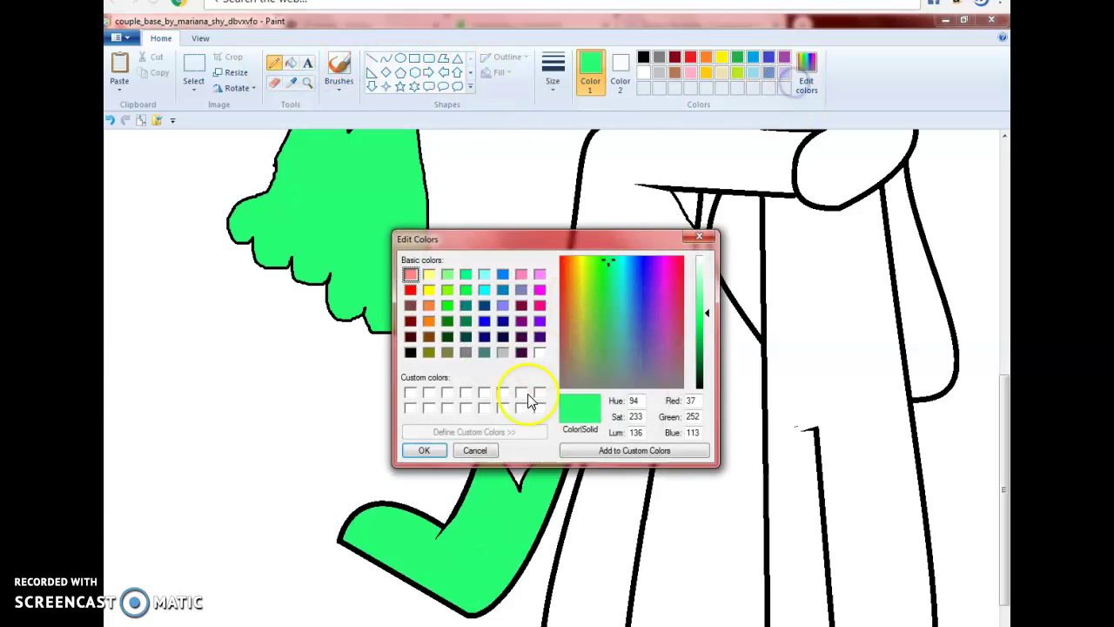
{"action": "left_click", "coordinate": [428, 448]}
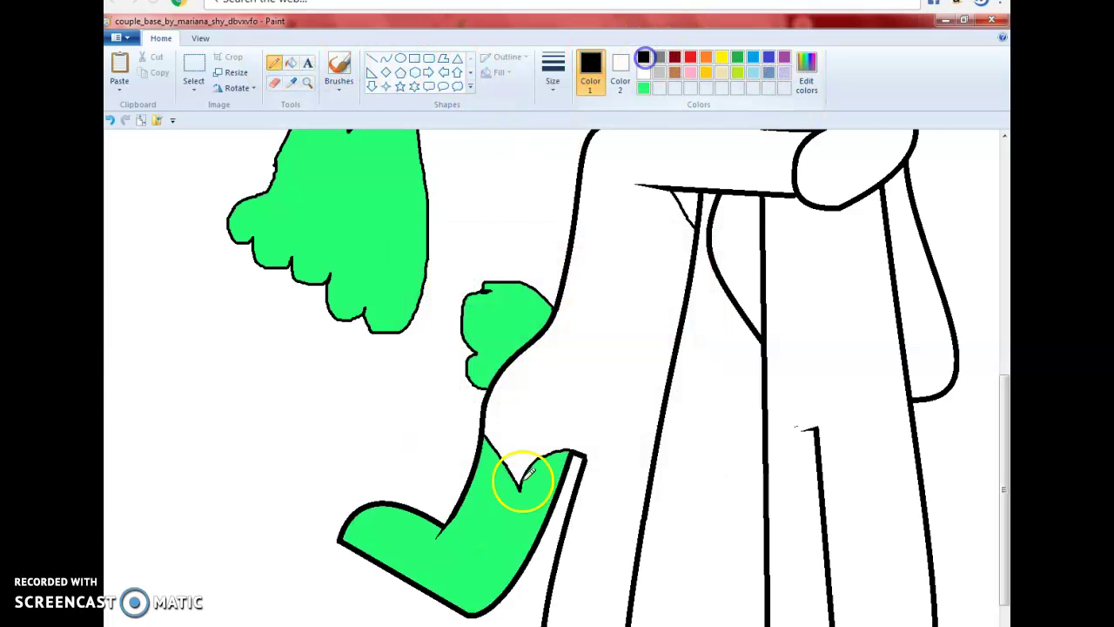
Step: Draw a black jagged fur line across the front figure's standing leg and fill the area below it with green
{"action": "scroll", "coordinate": [522, 479], "scroll_direction": "down", "scroll_amount": 3}
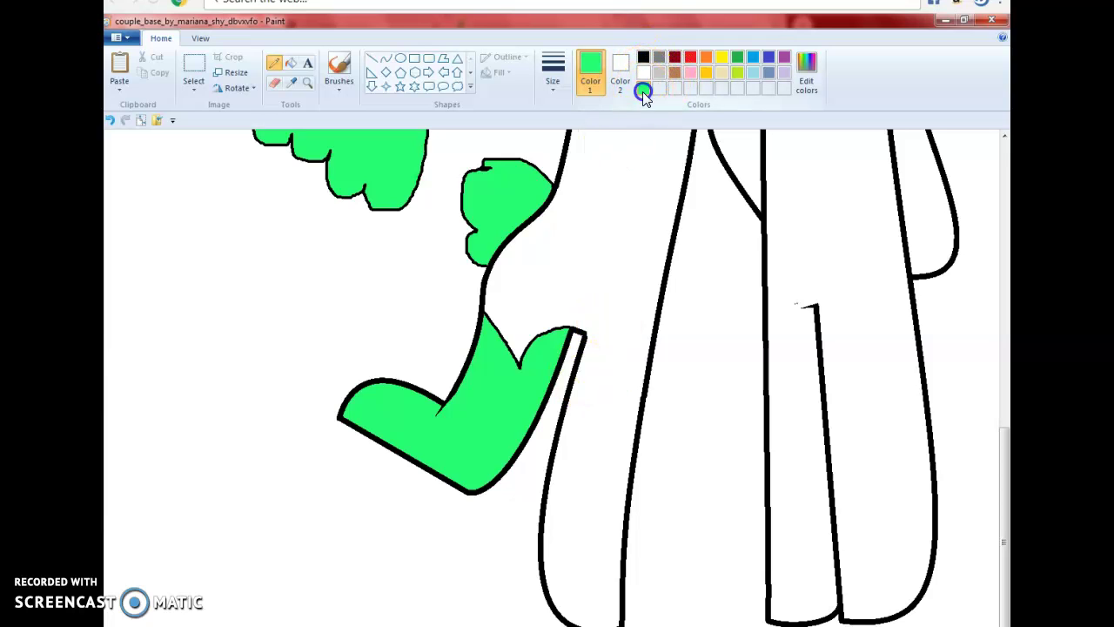
{"action": "left_click_drag", "start_coordinate": [567, 399], "coordinate": [600, 460]}
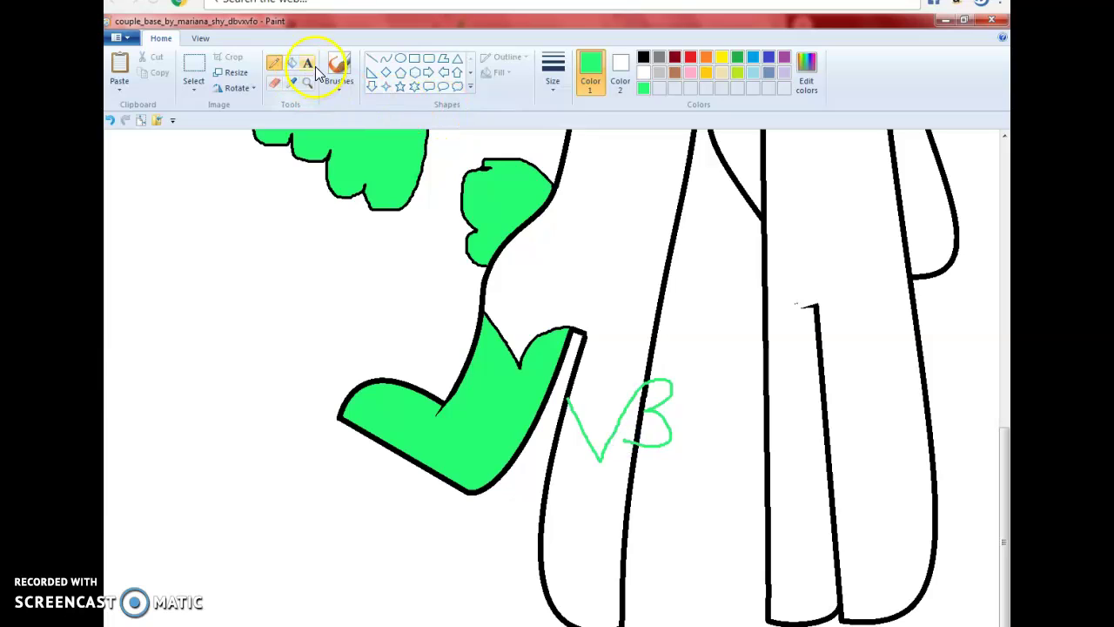
{"action": "left_click", "coordinate": [643, 57]}
{"action": "left_click", "coordinate": [640, 424]}
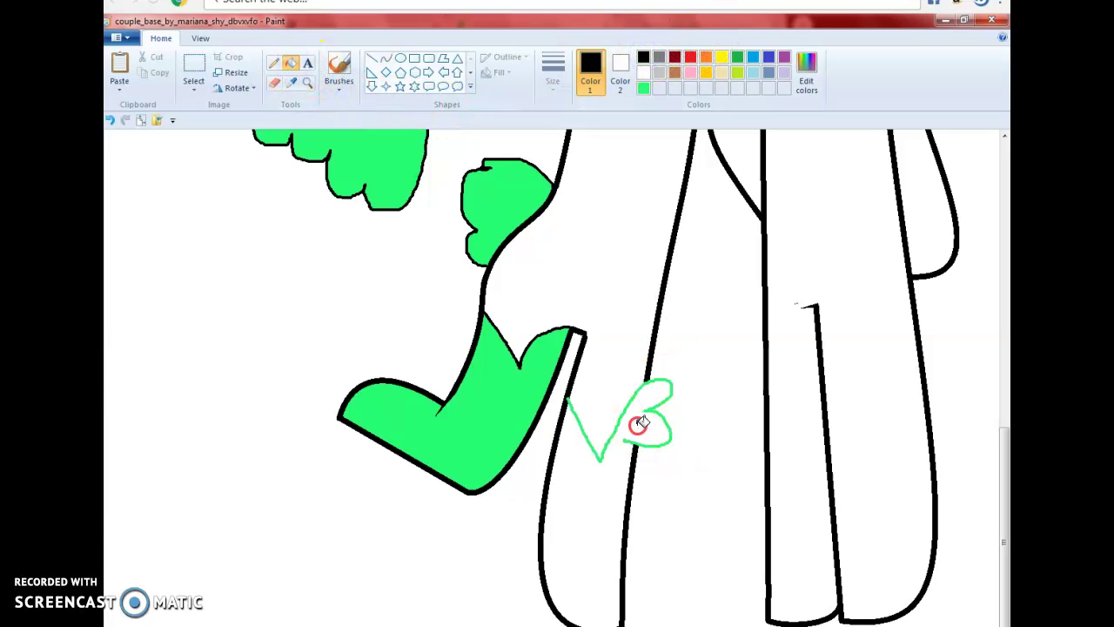
{"action": "left_click", "coordinate": [654, 402]}
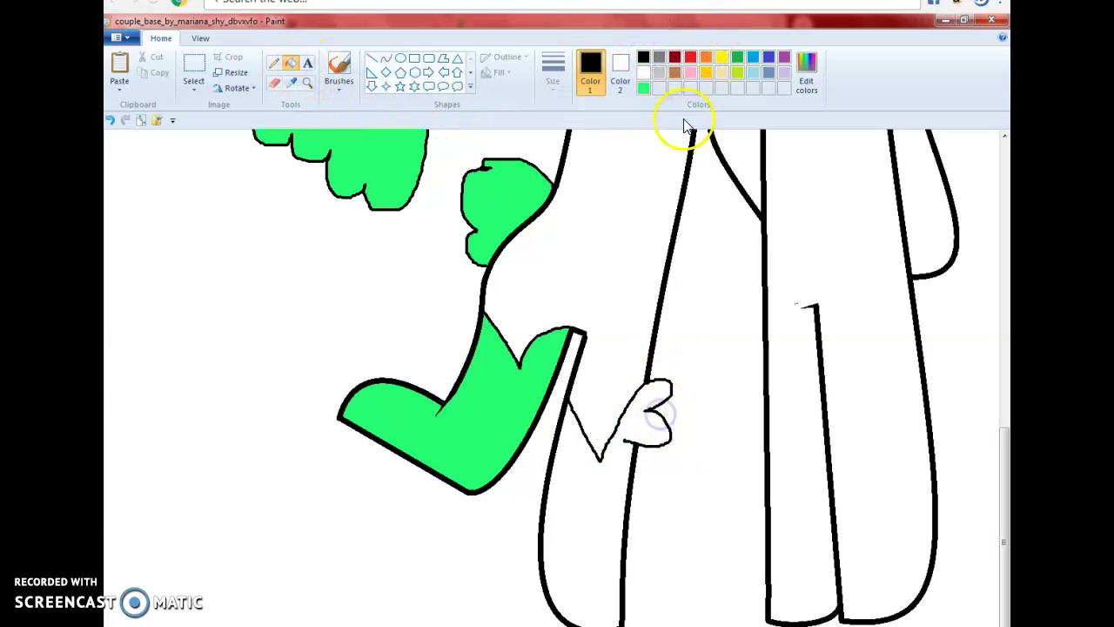
{"action": "left_click", "coordinate": [648, 92]}
{"action": "left_click", "coordinate": [597, 565]}
Step: Sample the pink from the reference character's chest and fill the small triangle under the front figure's arm
{"action": "scroll", "coordinate": [601, 261], "scroll_direction": "up", "scroll_amount": 5}
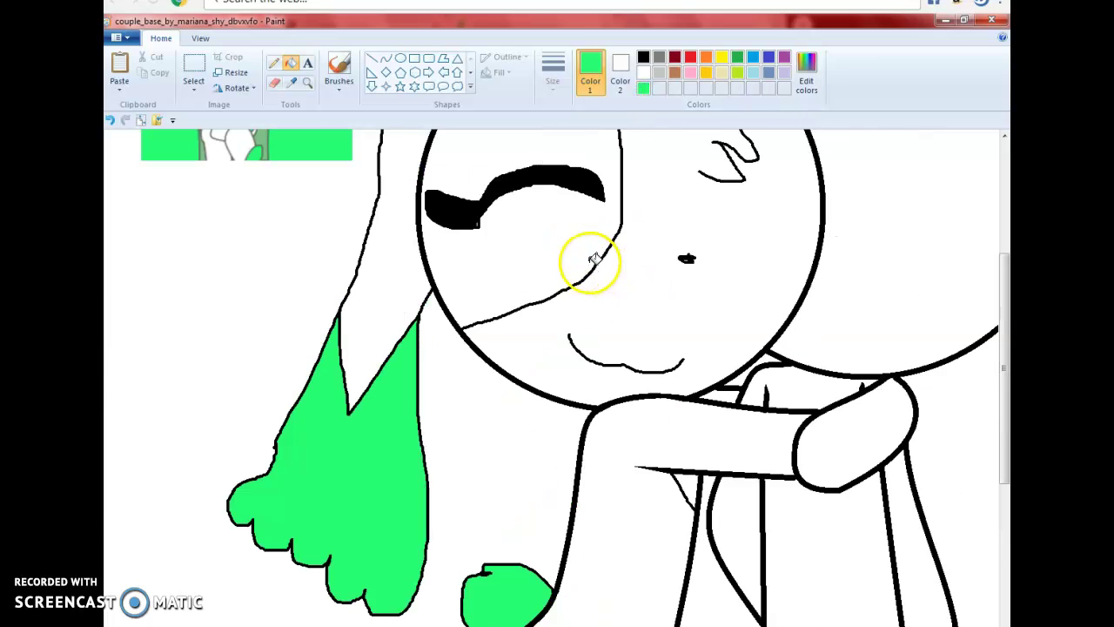
{"action": "left_click", "coordinate": [292, 91]}
{"action": "scroll", "coordinate": [209, 293], "scroll_direction": "up", "scroll_amount": 3}
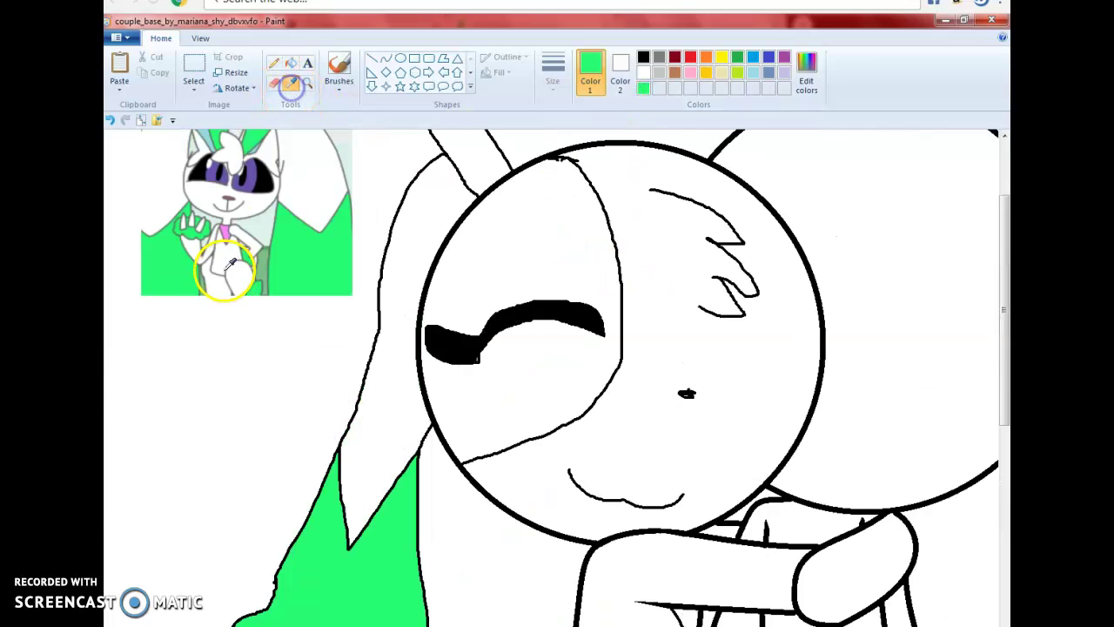
{"action": "left_click", "coordinate": [224, 239]}
{"action": "scroll", "coordinate": [355, 288], "scroll_direction": "down", "scroll_amount": 3}
{"action": "left_click", "coordinate": [686, 493]}
Step: Fill the eye patch on the front figure's face with the sampled pink
{"action": "scroll", "coordinate": [818, 600], "scroll_direction": "up", "scroll_amount": 3}
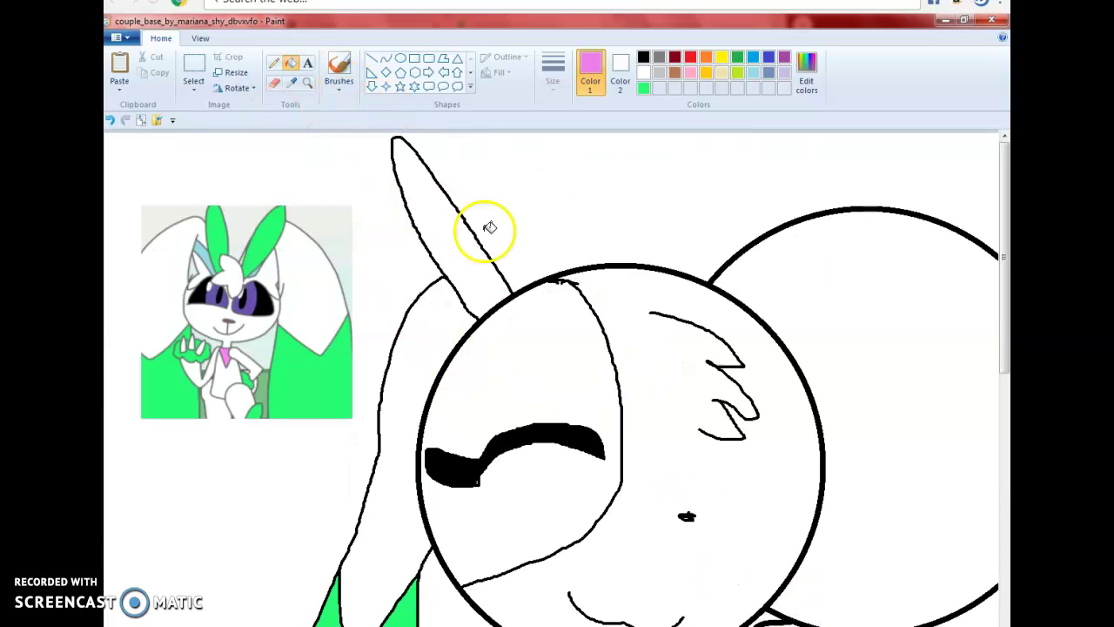
{"action": "left_click", "coordinate": [584, 377]}
{"action": "scroll", "coordinate": [529, 281], "scroll_direction": "down", "scroll_amount": 3}
{"action": "scroll", "coordinate": [530, 282], "scroll_direction": "up", "scroll_amount": 5}
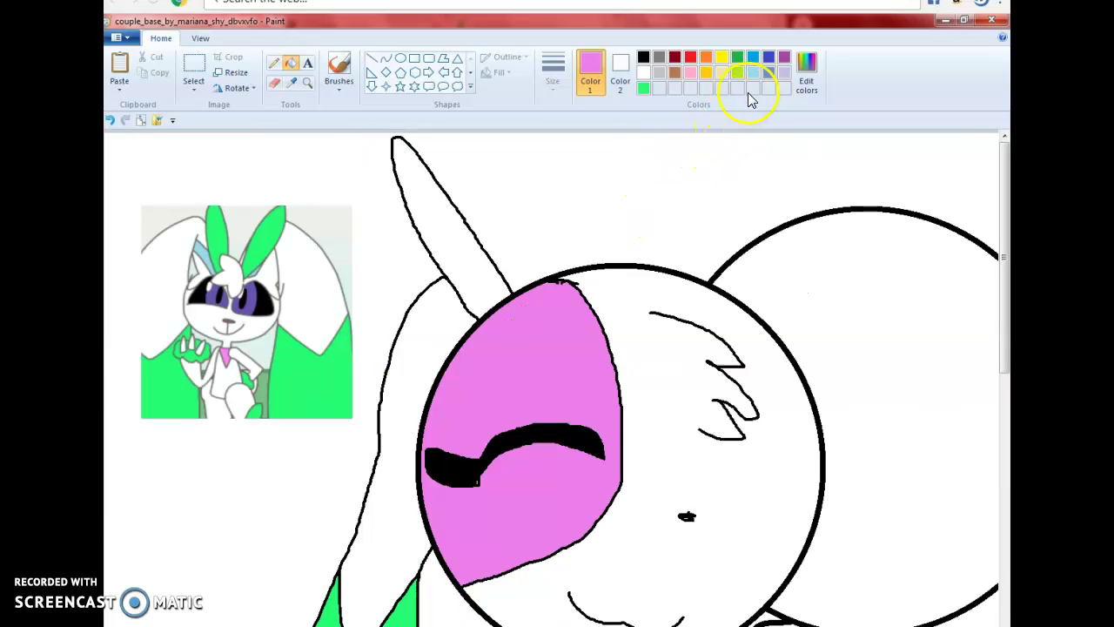
Step: Fill the eye patch and the closed eyelid shape with white to clear them
{"action": "left_click", "coordinate": [645, 74]}
{"action": "left_click", "coordinate": [523, 445]}
{"action": "left_click", "coordinate": [524, 437]}
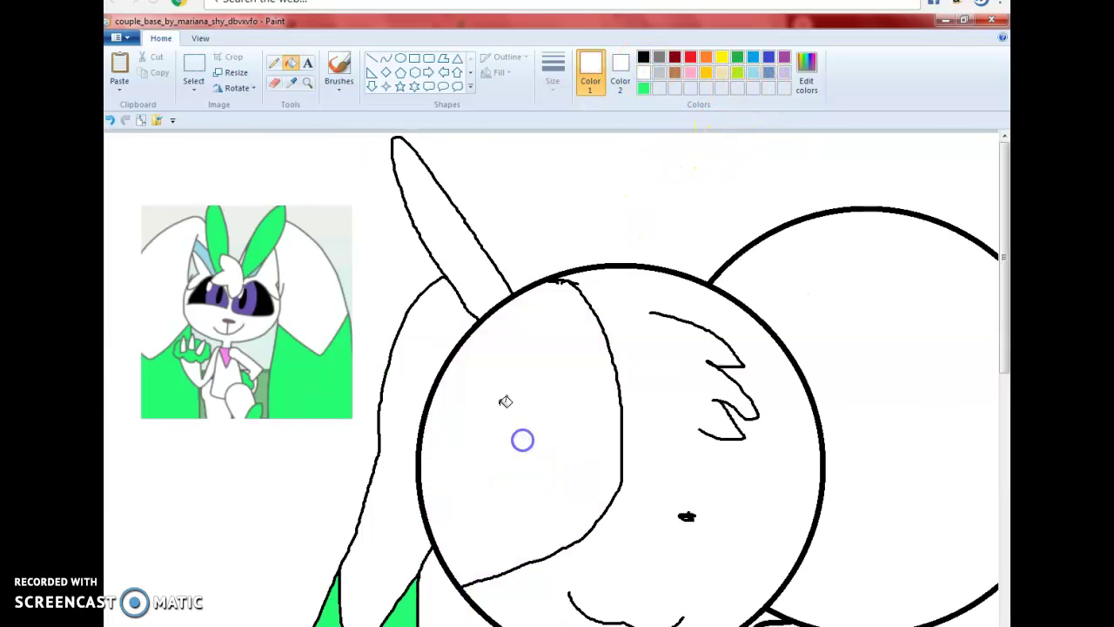
Step: Draw a black curve dividing the eye patch and fill its outer crescent with black
{"action": "left_click", "coordinate": [388, 59]}
{"action": "left_click", "coordinate": [643, 58]}
{"action": "mouse_move", "coordinate": [553, 280]}
{"action": "left_mouse_down"}
{"action": "mouse_move", "coordinate": [585, 300]}
{"action": "mouse_move", "coordinate": [505, 486]}
{"action": "mouse_move", "coordinate": [541, 552]}
{"action": "mouse_move", "coordinate": [458, 378]}
{"action": "mouse_move", "coordinate": [465, 475]}
{"action": "mouse_move", "coordinate": [488, 558]}
{"action": "left_mouse_up"}
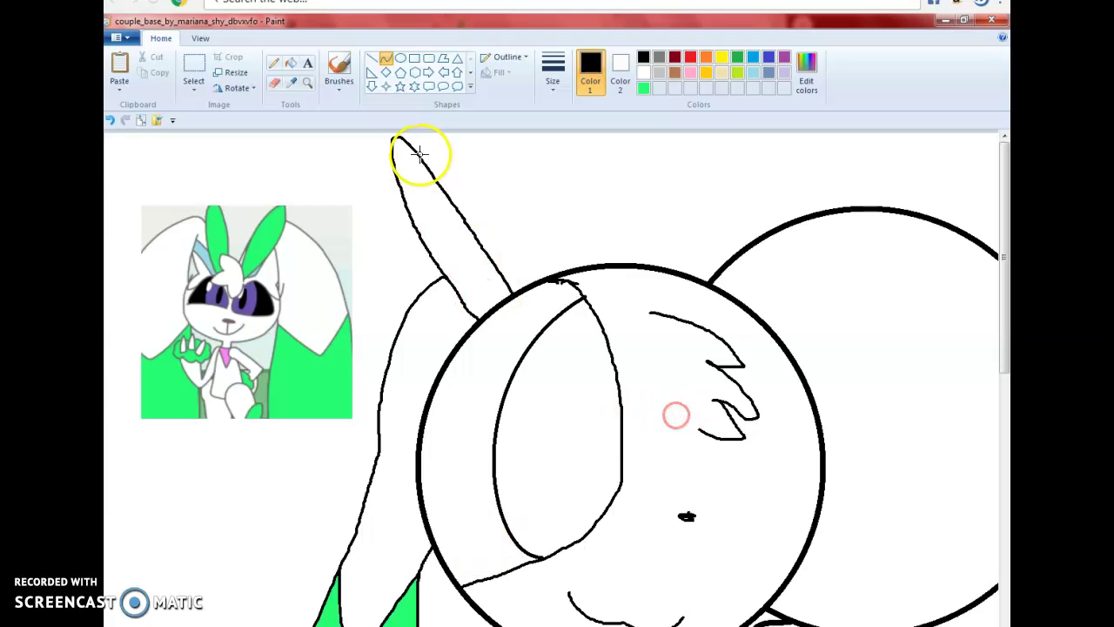
{"action": "left_click", "coordinate": [291, 64]}
{"action": "left_click", "coordinate": [481, 445]}
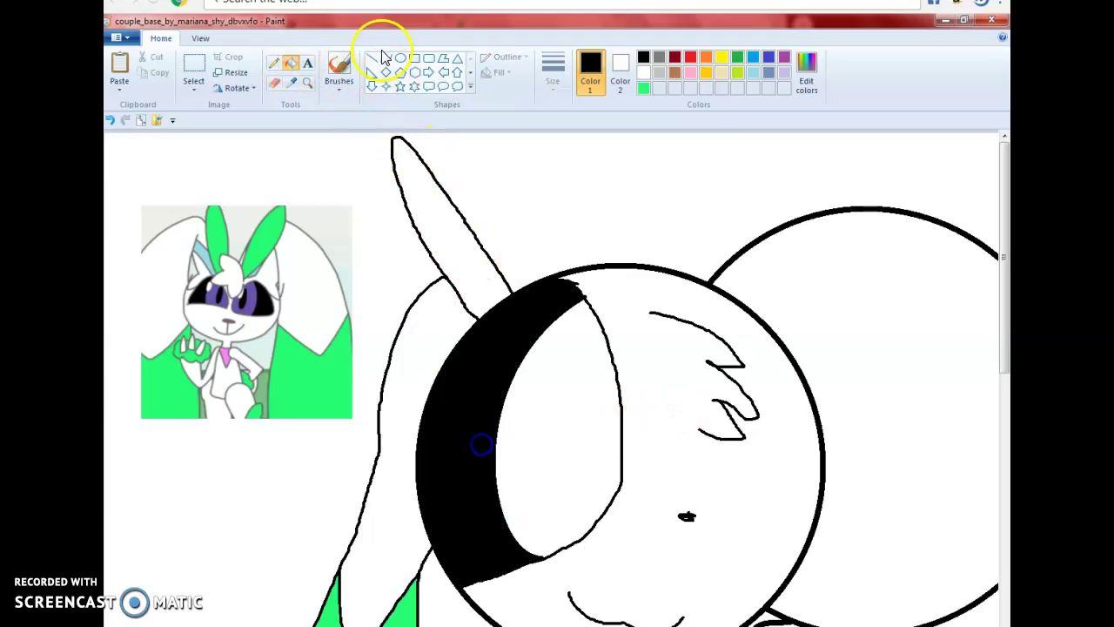
Step: Draw a small inner ear on the side of the head and fill it with light blue sampled from the reference
{"action": "left_click", "coordinate": [273, 63]}
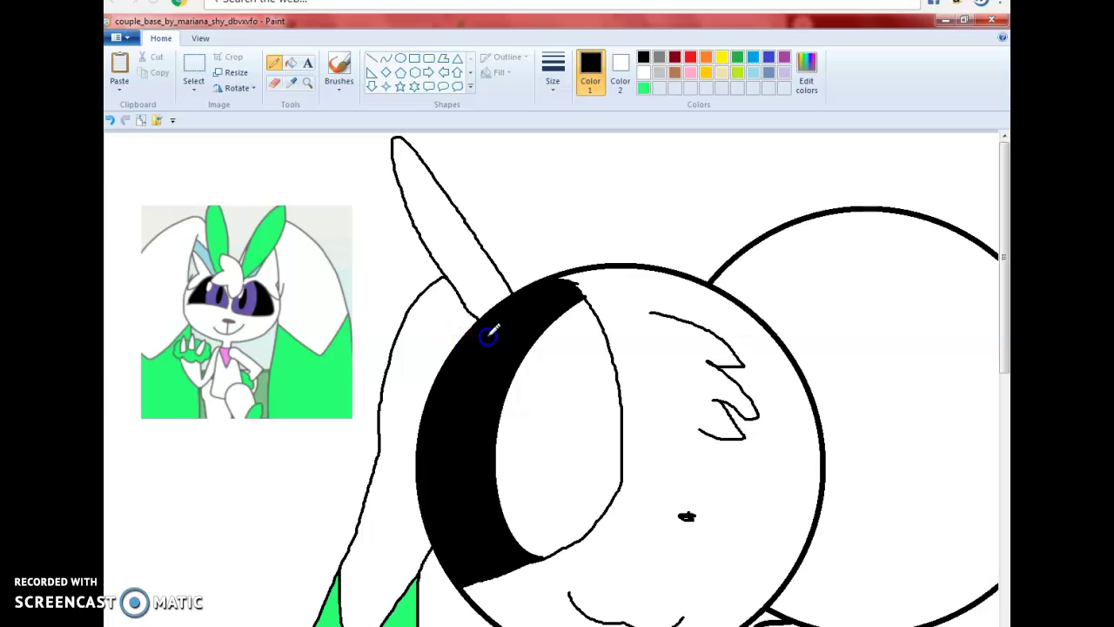
{"action": "left_click_drag", "start_coordinate": [418, 311], "coordinate": [438, 387]}
{"action": "left_click", "coordinate": [291, 64]}
{"action": "left_click", "coordinate": [291, 81]}
{"action": "left_click", "coordinate": [206, 259]}
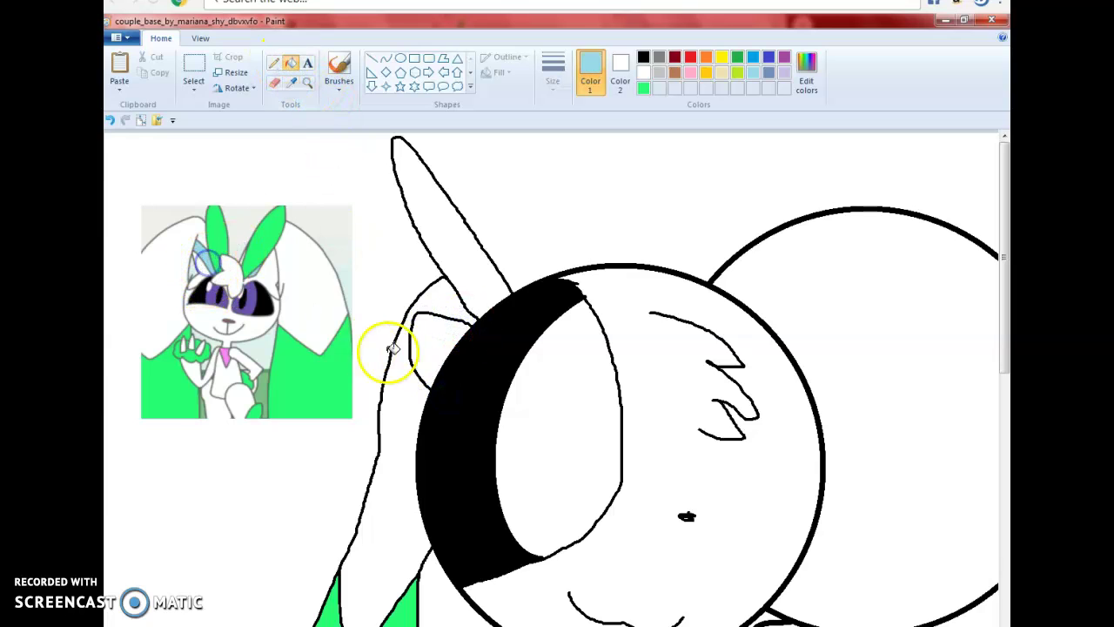
{"action": "left_click", "coordinate": [426, 328]}
Step: Sample the green from the reference ears and fill the front figure's upright ear with it
{"action": "left_click", "coordinate": [291, 81]}
{"action": "left_click", "coordinate": [267, 224]}
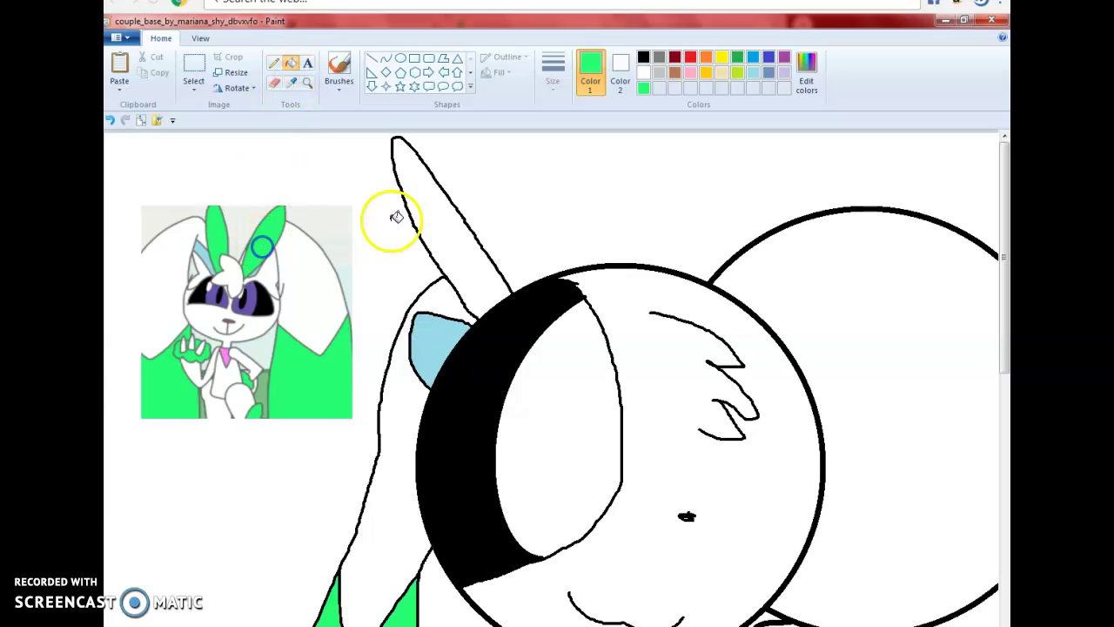
{"action": "left_click", "coordinate": [436, 215]}
Step: Sample the purple from the reference eye and fill the inner part of the front figure's eye patch
{"action": "scroll", "coordinate": [548, 256], "scroll_direction": "down", "scroll_amount": 3}
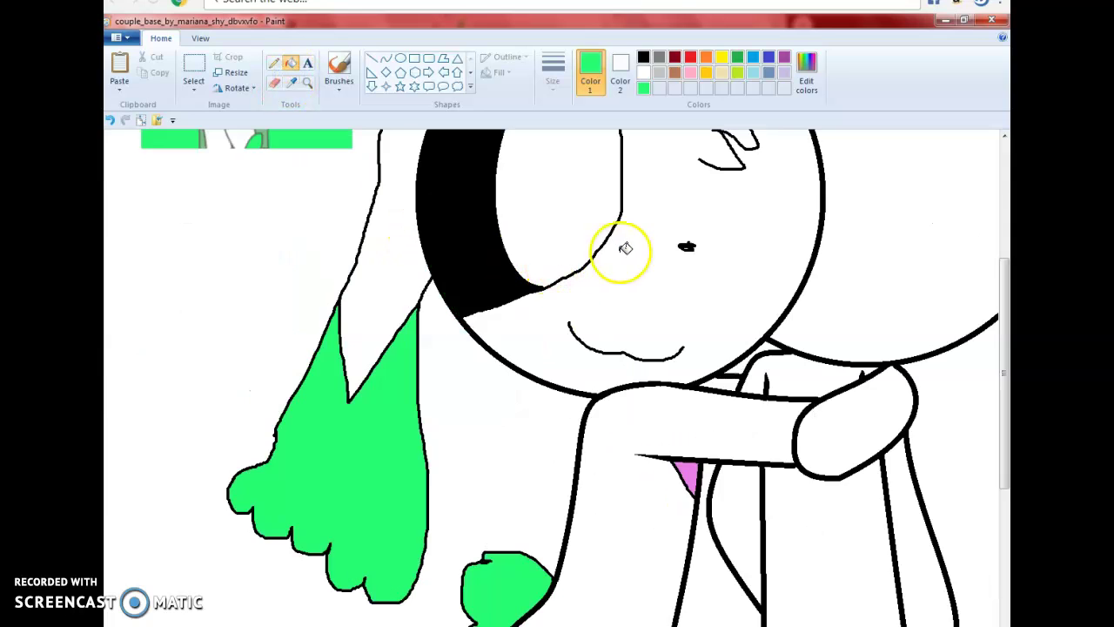
{"action": "scroll", "coordinate": [613, 252], "scroll_direction": "up", "scroll_amount": 3}
{"action": "left_click", "coordinate": [293, 84]}
{"action": "left_click", "coordinate": [248, 307]}
{"action": "left_click", "coordinate": [574, 430]}
Step: Draw a small upright oval pupil at the inner edge of the purple iris and fill it with black
{"action": "left_click", "coordinate": [400, 58]}
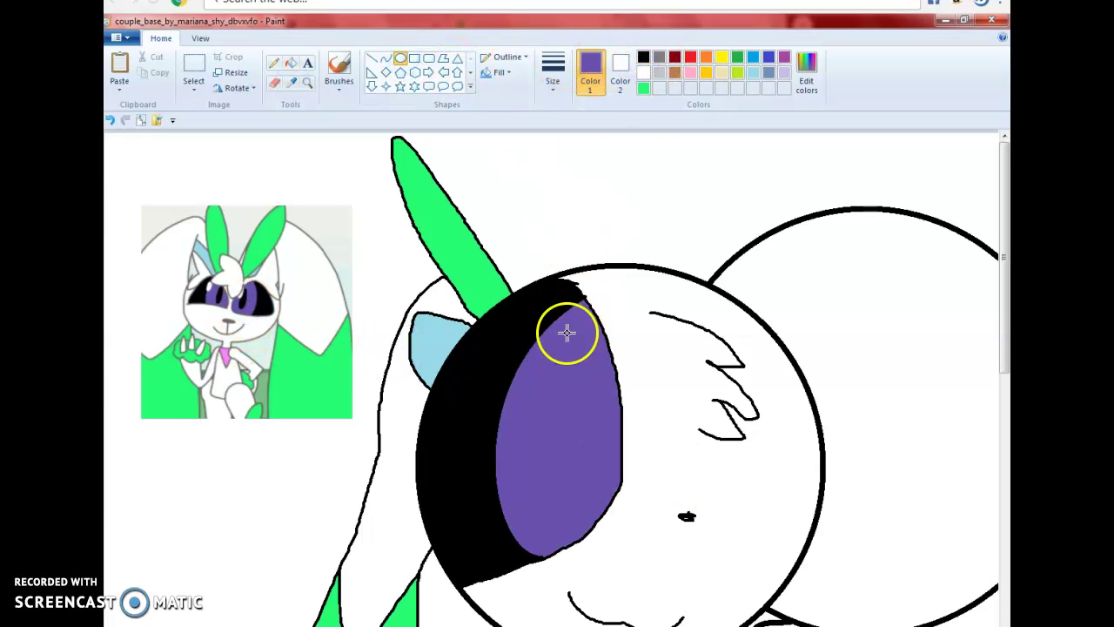
{"action": "left_click", "coordinate": [659, 57]}
{"action": "left_click", "coordinate": [644, 57]}
{"action": "mouse_move", "coordinate": [562, 415]}
{"action": "left_mouse_down"}
{"action": "mouse_move", "coordinate": [596, 444]}
{"action": "mouse_move", "coordinate": [618, 491]}
{"action": "mouse_move", "coordinate": [574, 428]}
{"action": "mouse_move", "coordinate": [577, 438]}
{"action": "mouse_move", "coordinate": [607, 437]}
{"action": "left_mouse_up"}
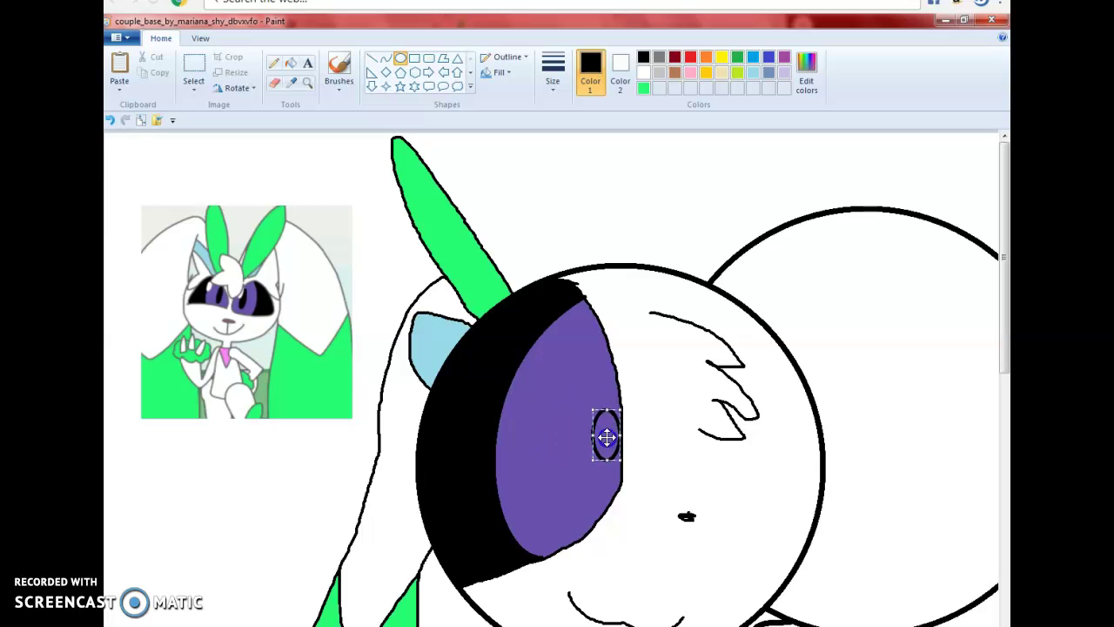
{"action": "left_click", "coordinate": [435, 162]}
{"action": "left_click", "coordinate": [296, 64]}
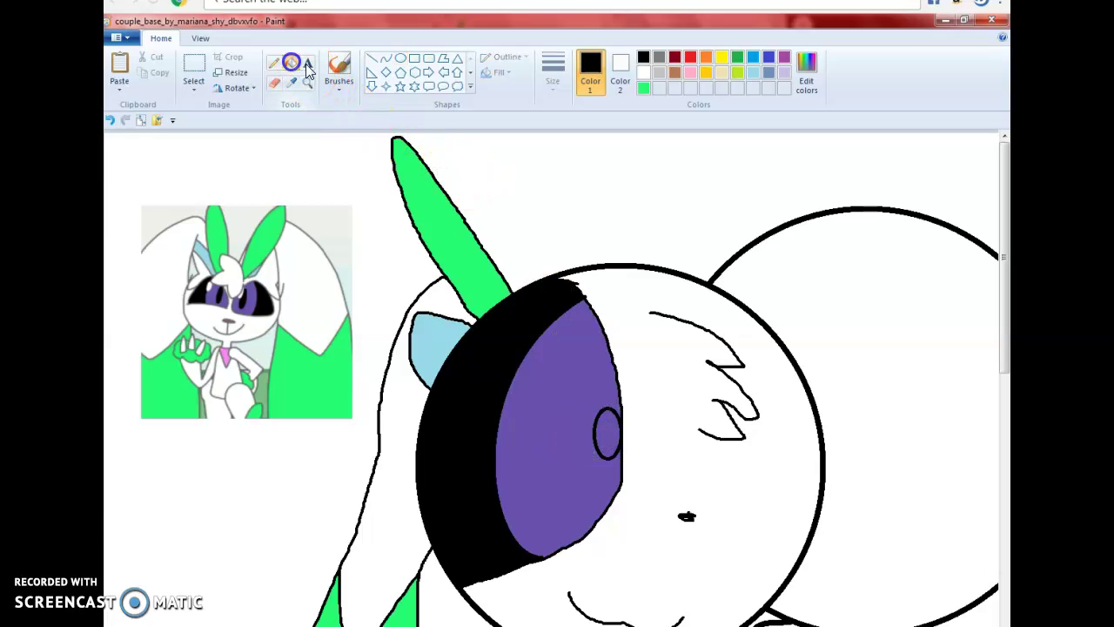
{"action": "left_click", "coordinate": [607, 433]}
Step: Draw two white oval highlight outlines in the eye, a large one near the top and a small one near the bottom
{"action": "left_click", "coordinate": [402, 60]}
{"action": "left_click", "coordinate": [644, 73]}
{"action": "left_click_drag", "start_coordinate": [522, 343], "coordinate": [569, 394]}
{"action": "left_click_drag", "start_coordinate": [569, 344], "coordinate": [585, 325]}
{"action": "left_click", "coordinate": [547, 428]}
{"action": "left_click_drag", "start_coordinate": [517, 479], "coordinate": [533, 502]}
{"action": "left_click", "coordinate": [490, 354]}
Step: Fill the eye highlights with white and undo the misplaced fill
{"action": "left_click", "coordinate": [291, 61]}
{"action": "left_click", "coordinate": [558, 360]}
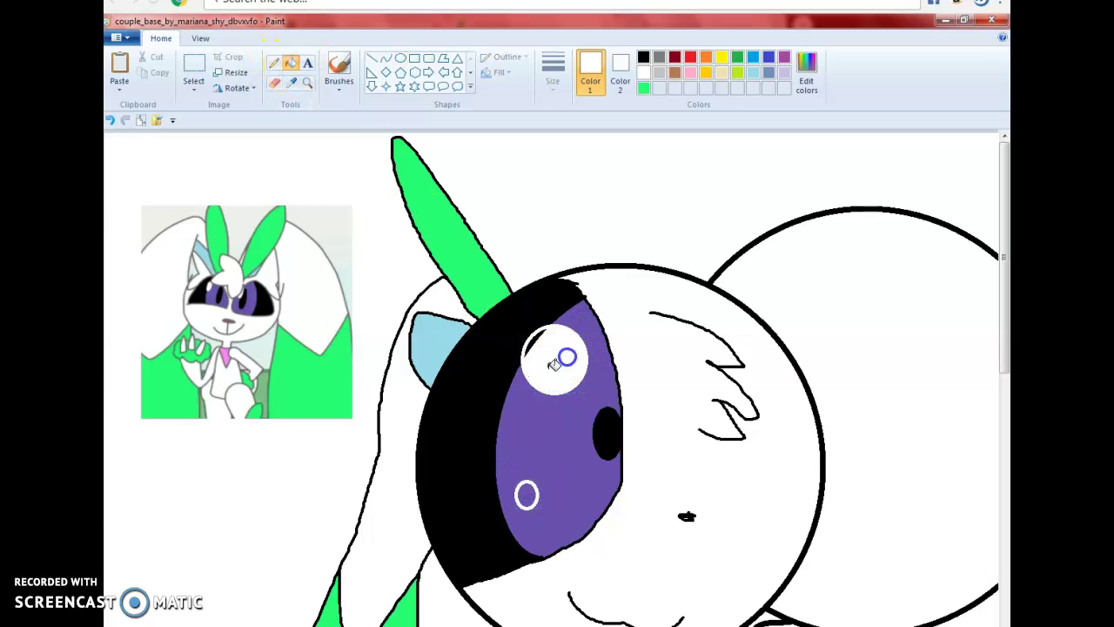
{"action": "left_click", "coordinate": [518, 511]}
{"action": "left_click", "coordinate": [117, 83]}
{"action": "left_click", "coordinate": [109, 121]}
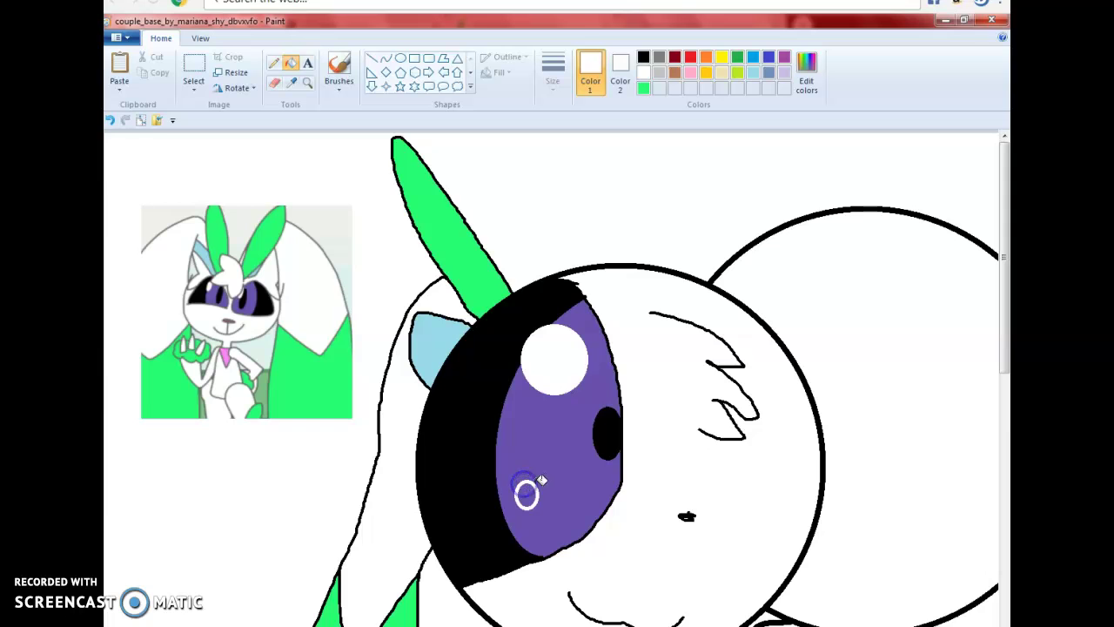
Step: Draw a small black pointed tuft under the rear figure's chin and a curved cuff line across its lowered hand
{"action": "scroll", "coordinate": [630, 535], "scroll_direction": "right", "scroll_amount": 3}
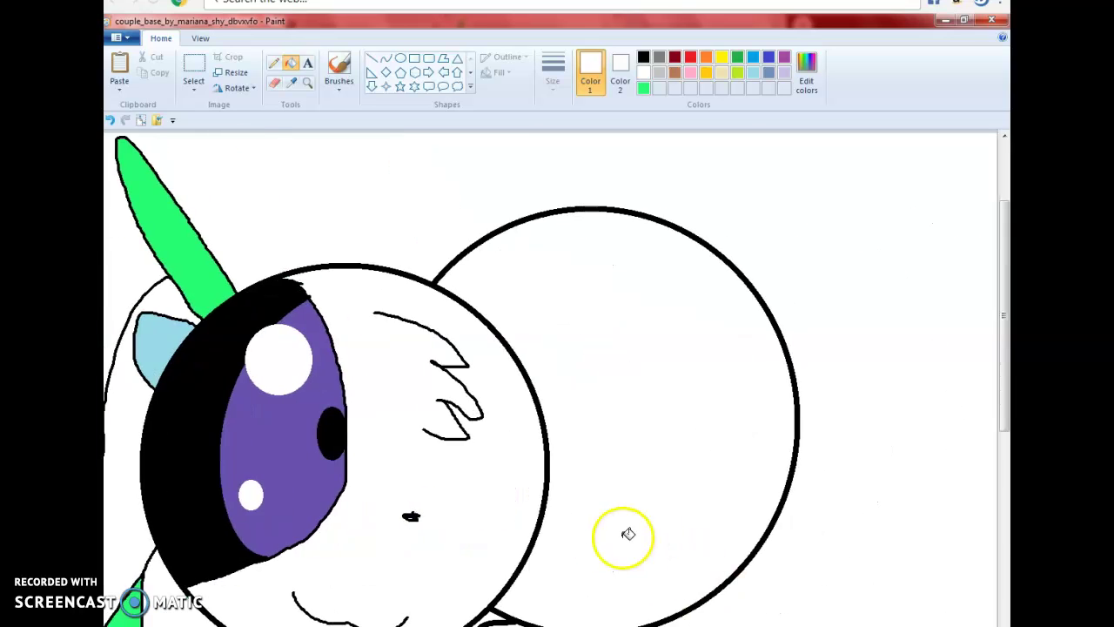
{"action": "scroll", "coordinate": [629, 534], "scroll_direction": "down", "scroll_amount": 10}
{"action": "scroll", "coordinate": [557, 298], "scroll_direction": "up", "scroll_amount": 5}
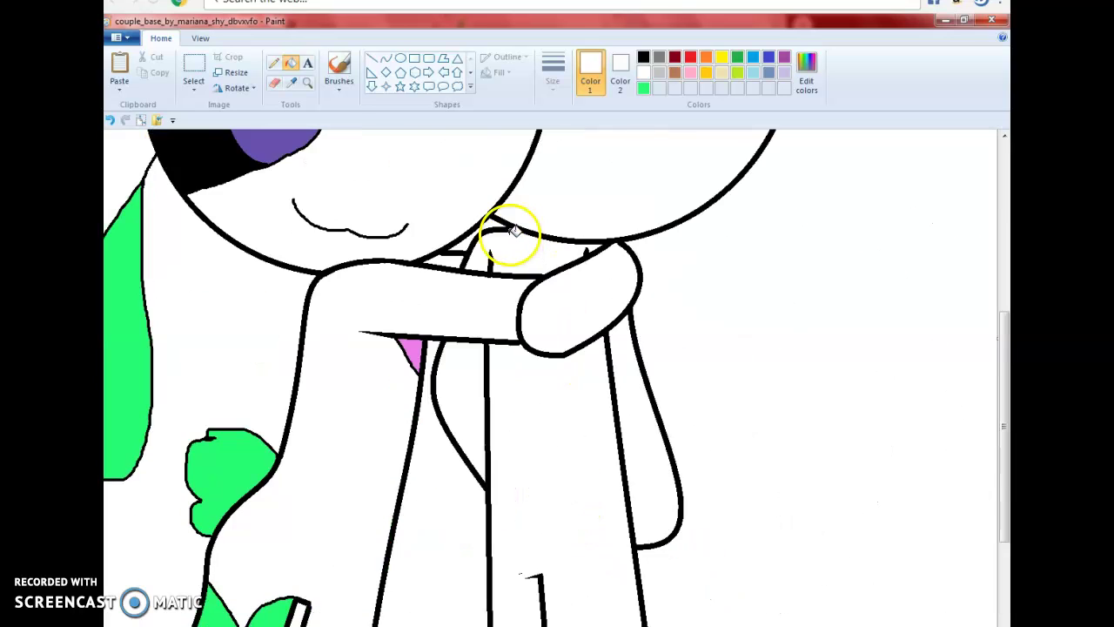
{"action": "left_click", "coordinate": [644, 56]}
{"action": "left_click_drag", "start_coordinate": [484, 214], "coordinate": [529, 243]}
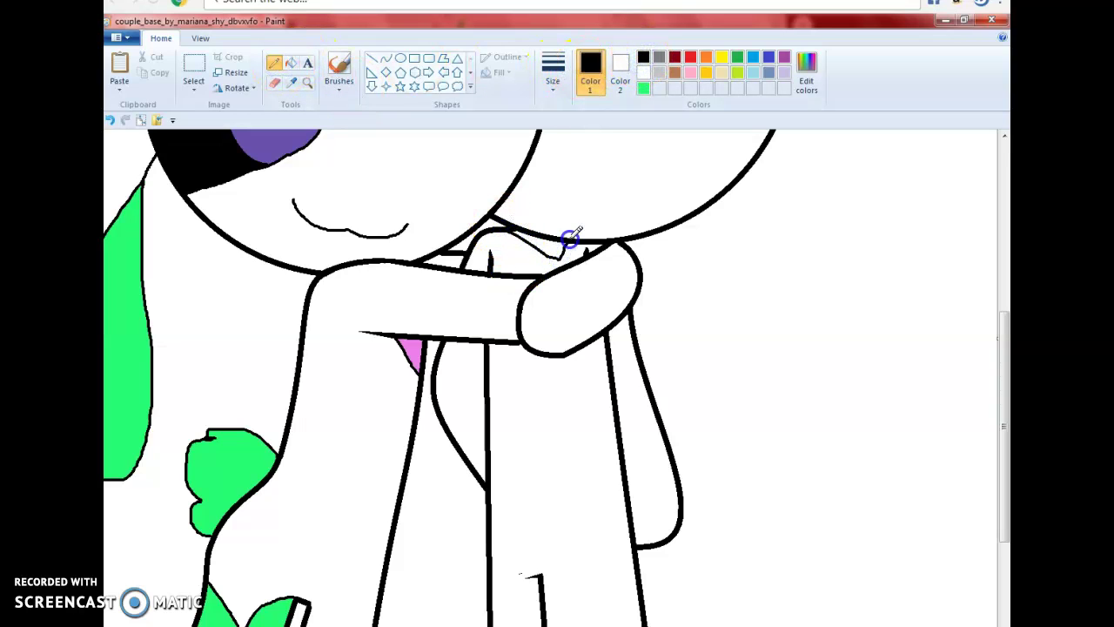
{"action": "left_click_drag", "start_coordinate": [627, 488], "coordinate": [685, 467]}
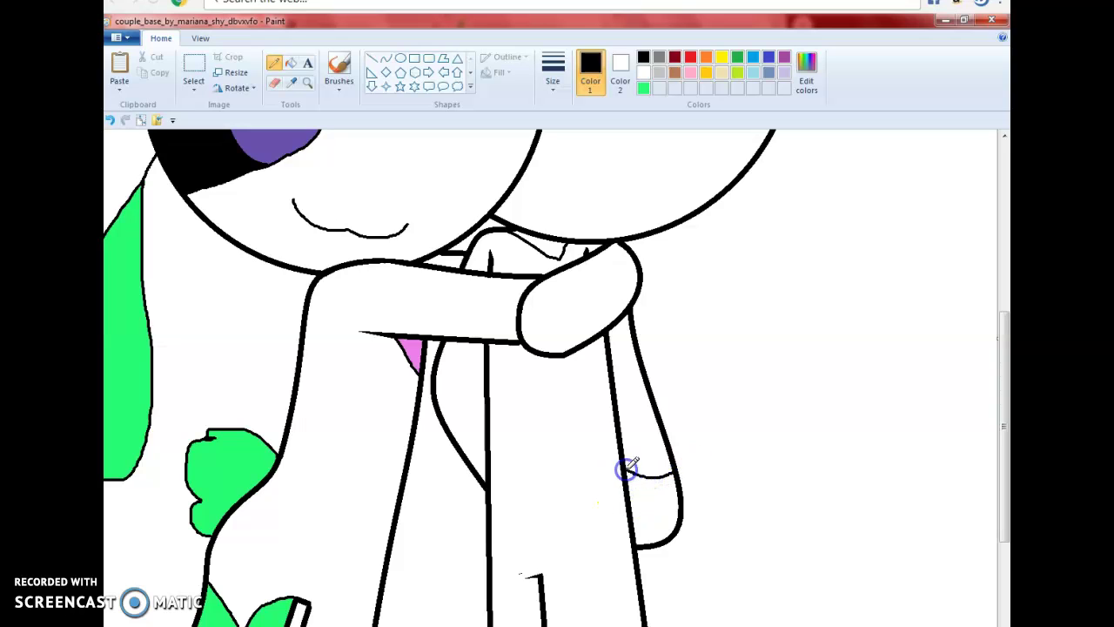
Step: Draw a curved hem across the rear figure's torso, ankle lines across both legs and a rounded opening in each shoe
{"action": "mouse_move", "coordinate": [494, 550]}
{"action": "left_mouse_down"}
{"action": "mouse_move", "coordinate": [565, 562]}
{"action": "mouse_move", "coordinate": [633, 549]}
{"action": "left_mouse_up"}
{"action": "scroll", "coordinate": [533, 601], "scroll_direction": "down", "scroll_amount": 3}
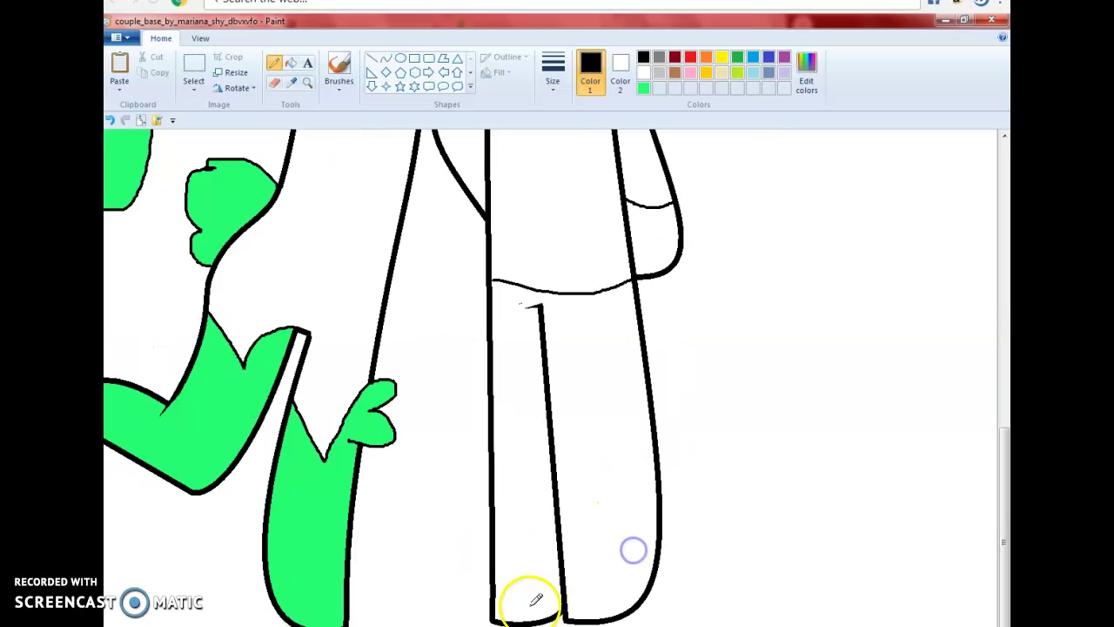
{"action": "left_click_drag", "start_coordinate": [492, 503], "coordinate": [542, 503]}
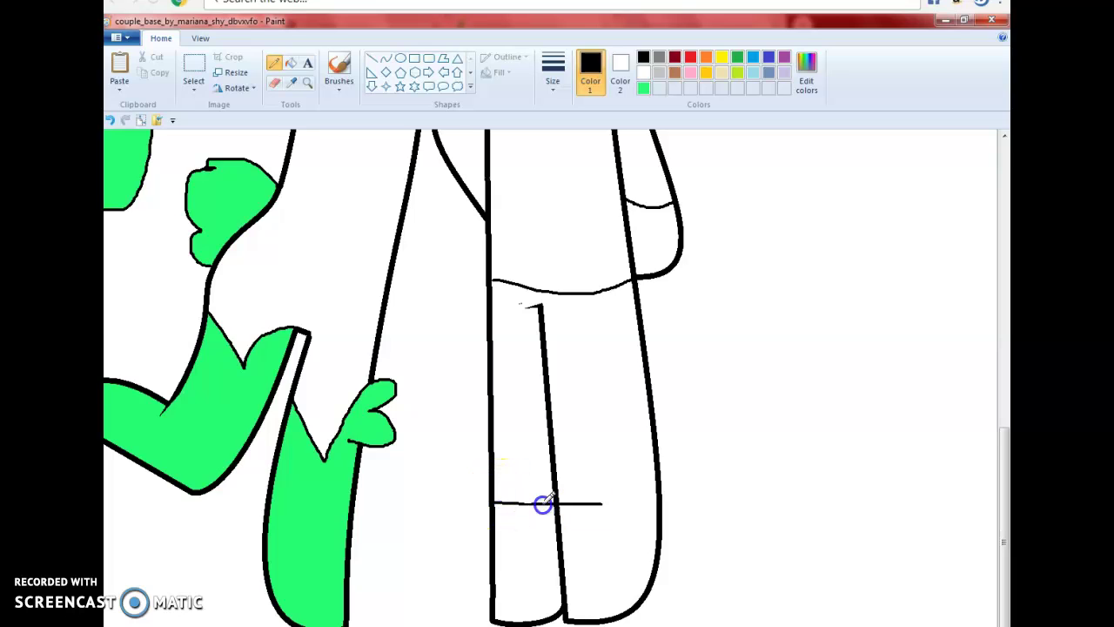
{"action": "key", "text": "ctrl+z"}
{"action": "key", "text": "ctrl+z"}
{"action": "mouse_move", "coordinate": [496, 504]}
{"action": "left_mouse_down"}
{"action": "mouse_move", "coordinate": [671, 518]}
{"action": "mouse_move", "coordinate": [574, 537]}
{"action": "left_mouse_up"}
{"action": "right_click", "coordinate": [668, 516]}
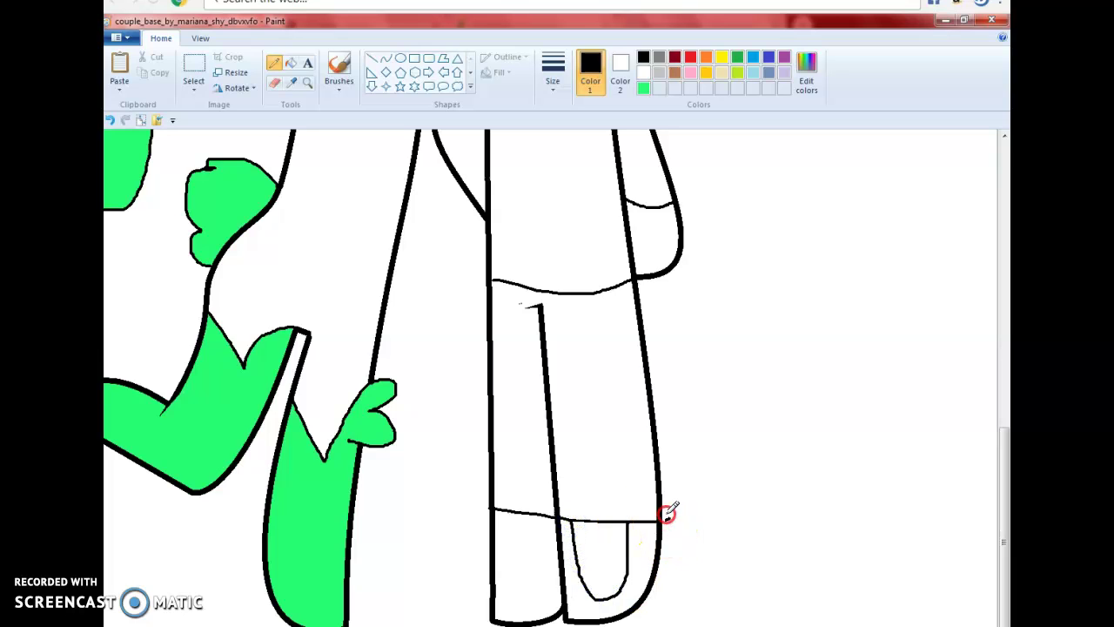
{"action": "left_click_drag", "start_coordinate": [535, 511], "coordinate": [545, 532]}
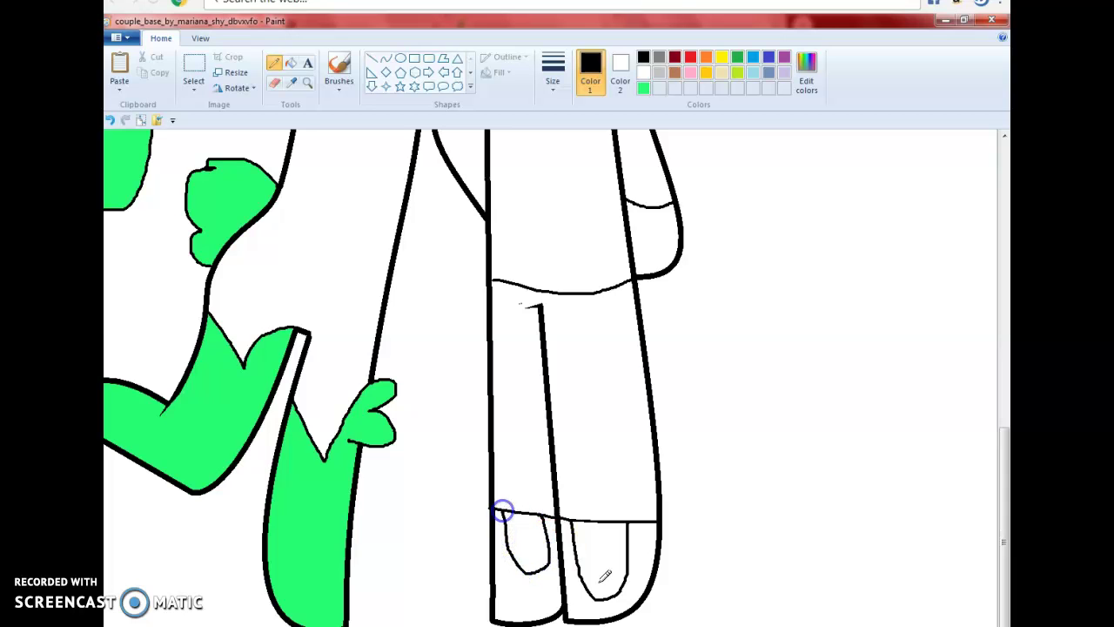
Step: Outline the rear figure's face-framing fringe in dark red and try a pointed side lock beyond the head's edge
{"action": "scroll", "coordinate": [605, 576], "scroll_direction": "up", "scroll_amount": 10}
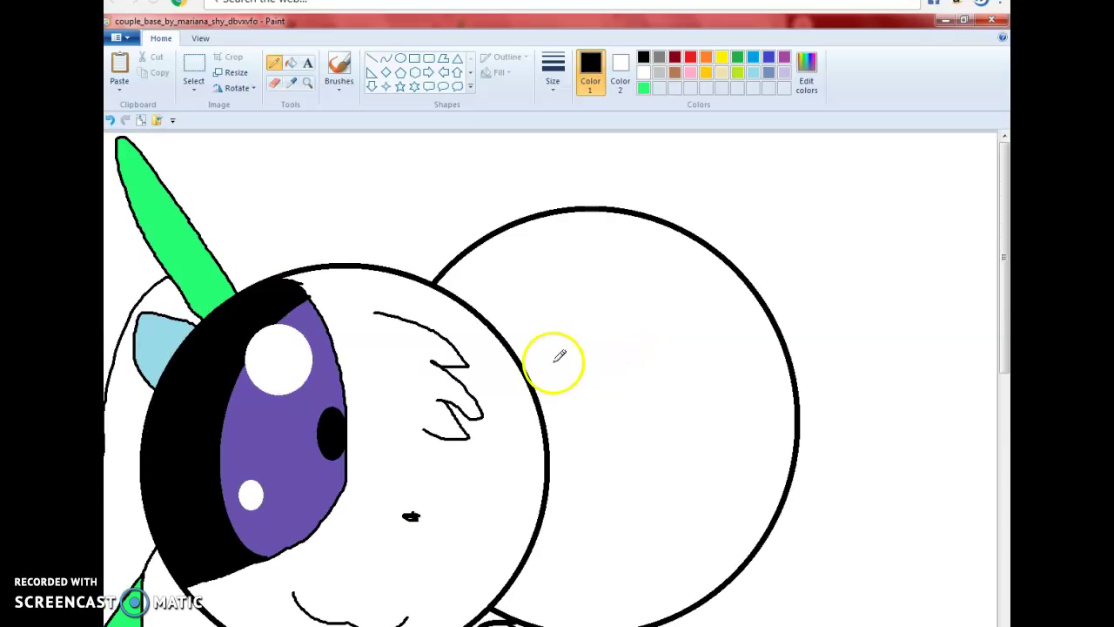
{"action": "left_click", "coordinate": [674, 58]}
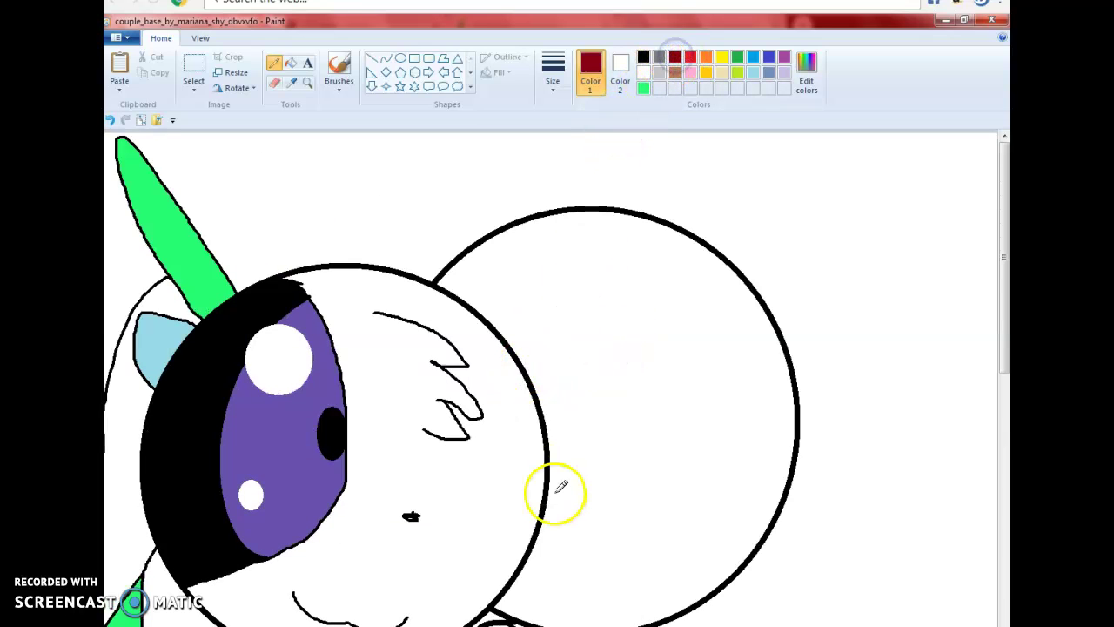
{"action": "mouse_move", "coordinate": [549, 492]}
{"action": "left_mouse_down"}
{"action": "mouse_move", "coordinate": [603, 429]}
{"action": "mouse_move", "coordinate": [623, 341]}
{"action": "mouse_move", "coordinate": [664, 397]}
{"action": "mouse_move", "coordinate": [818, 519]}
{"action": "mouse_move", "coordinate": [863, 531]}
{"action": "mouse_move", "coordinate": [883, 560]}
{"action": "left_mouse_up"}
{"action": "right_click", "coordinate": [883, 559]}
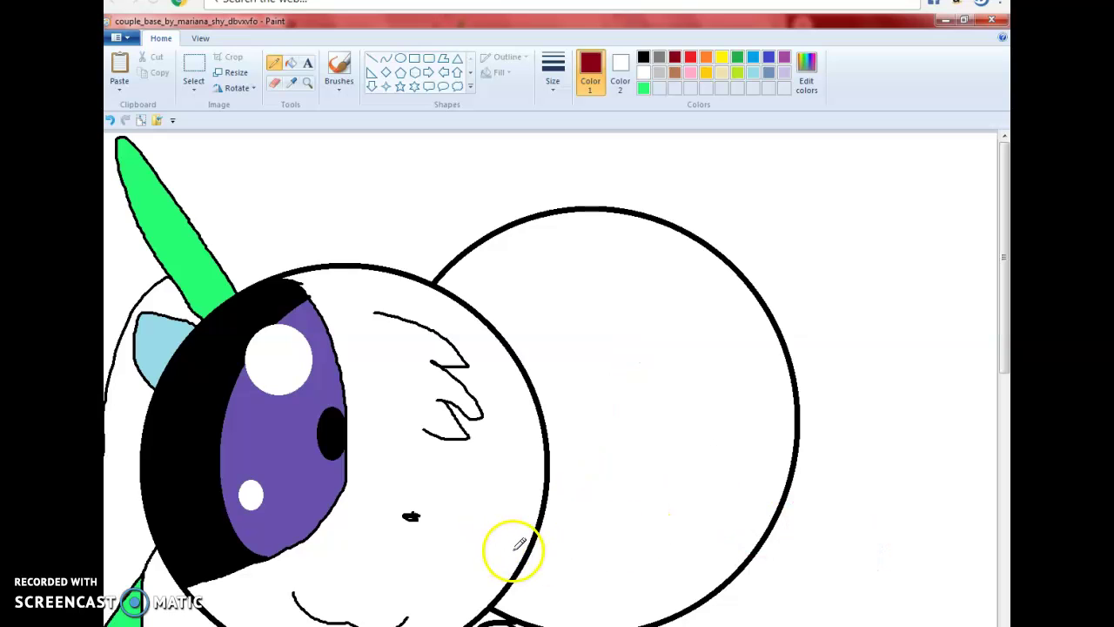
{"action": "left_click_drag", "start_coordinate": [535, 551], "coordinate": [583, 489]}
{"action": "mouse_move", "coordinate": [599, 446]}
{"action": "left_mouse_down"}
{"action": "mouse_move", "coordinate": [717, 465]}
{"action": "mouse_move", "coordinate": [804, 599]}
{"action": "mouse_move", "coordinate": [846, 553]}
{"action": "mouse_move", "coordinate": [783, 375]}
{"action": "mouse_move", "coordinate": [834, 448]}
{"action": "mouse_move", "coordinate": [810, 523]}
{"action": "left_mouse_up"}
{"action": "right_click", "coordinate": [784, 379]}
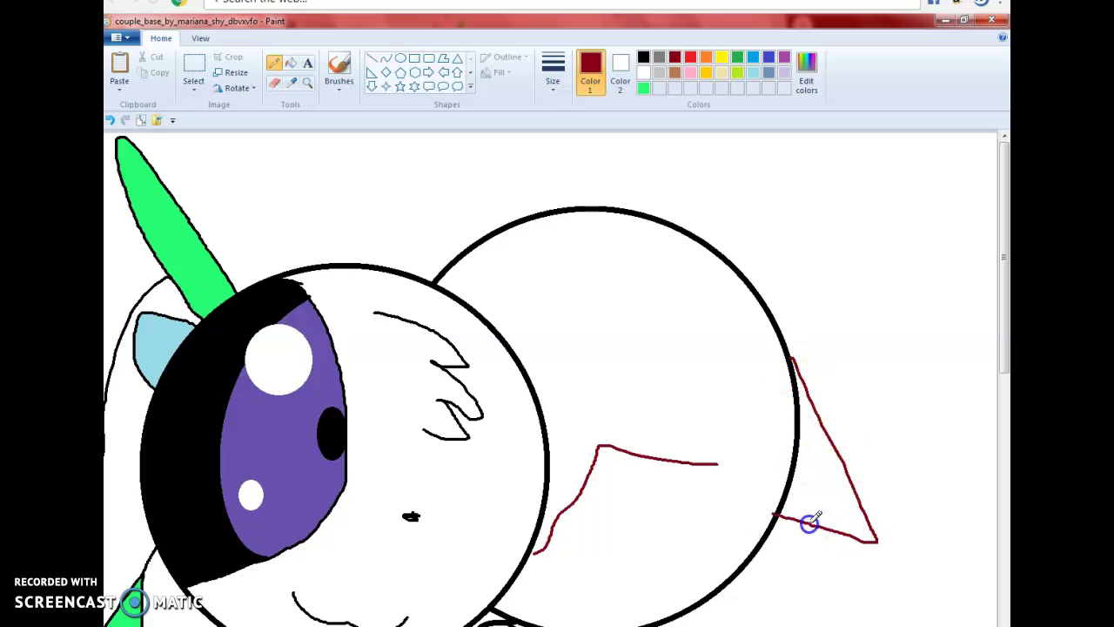
Step: Redraw the pointed side lock in dark red, from the fringe to a low tip and back up to the head outline
{"action": "right_click", "coordinate": [697, 467]}
{"action": "mouse_move", "coordinate": [691, 460]}
{"action": "left_mouse_down"}
{"action": "mouse_move", "coordinate": [759, 525]}
{"action": "mouse_move", "coordinate": [876, 592]}
{"action": "mouse_move", "coordinate": [792, 373]}
{"action": "left_mouse_up"}
{"action": "right_click", "coordinate": [792, 373]}
{"action": "mouse_move", "coordinate": [694, 462]}
{"action": "left_mouse_down"}
{"action": "mouse_move", "coordinate": [755, 510]}
{"action": "mouse_move", "coordinate": [814, 617]}
{"action": "mouse_move", "coordinate": [826, 498]}
{"action": "mouse_move", "coordinate": [810, 389]}
{"action": "left_mouse_up"}
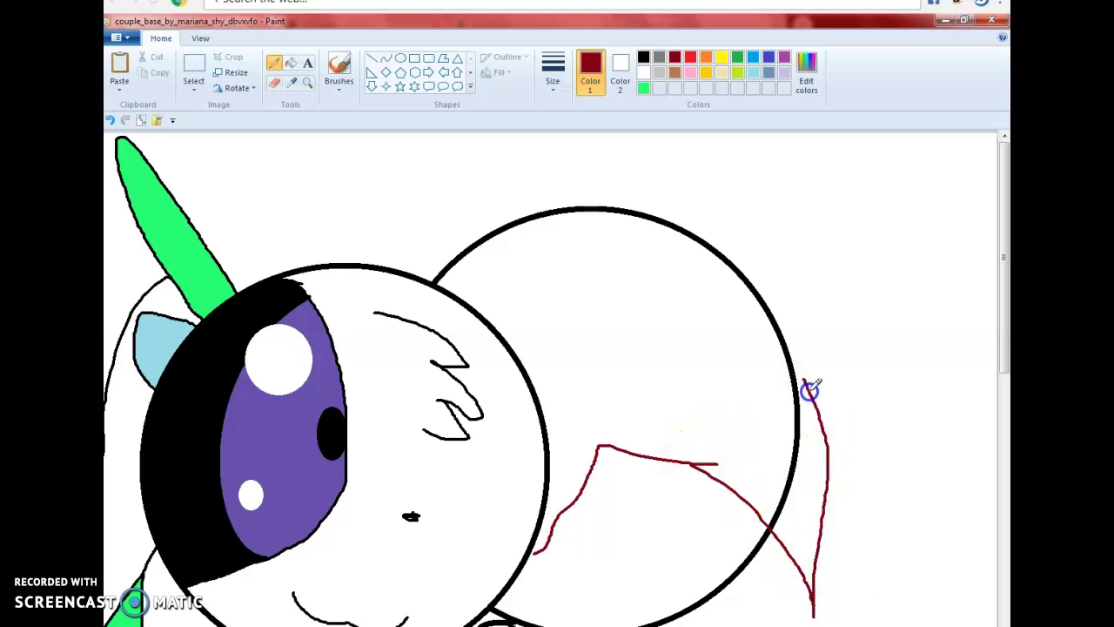
{"action": "left_click", "coordinate": [776, 323]}
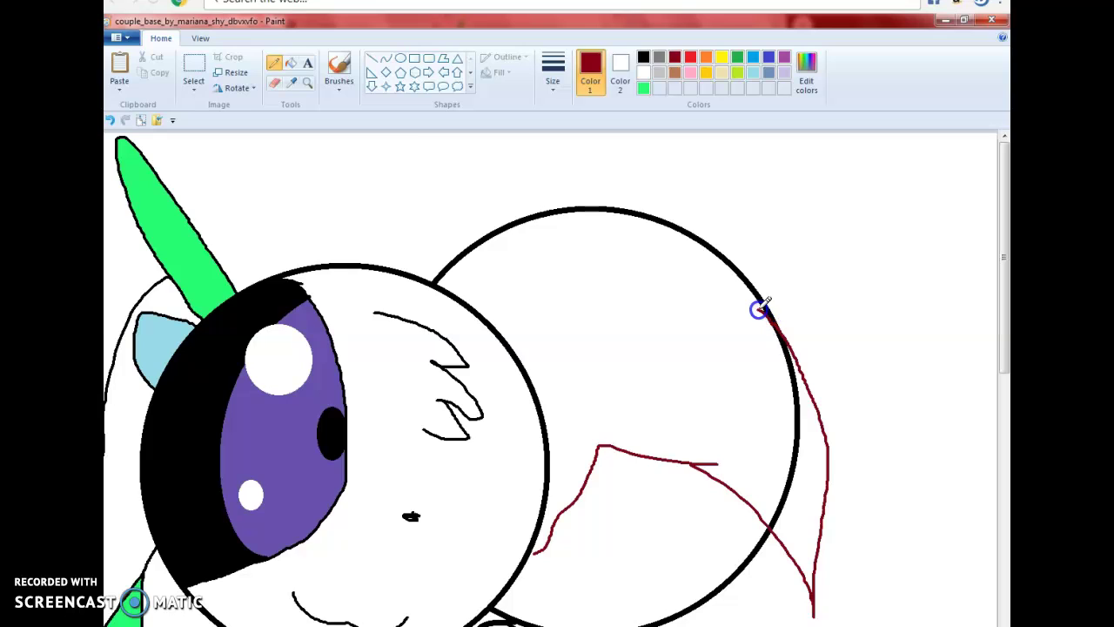
Step: Remove the head outline inside the side lock and recolor the dark red hair outline black
{"action": "left_click", "coordinate": [290, 62]}
{"action": "left_click", "coordinate": [643, 57]}
{"action": "left_click", "coordinate": [794, 442]}
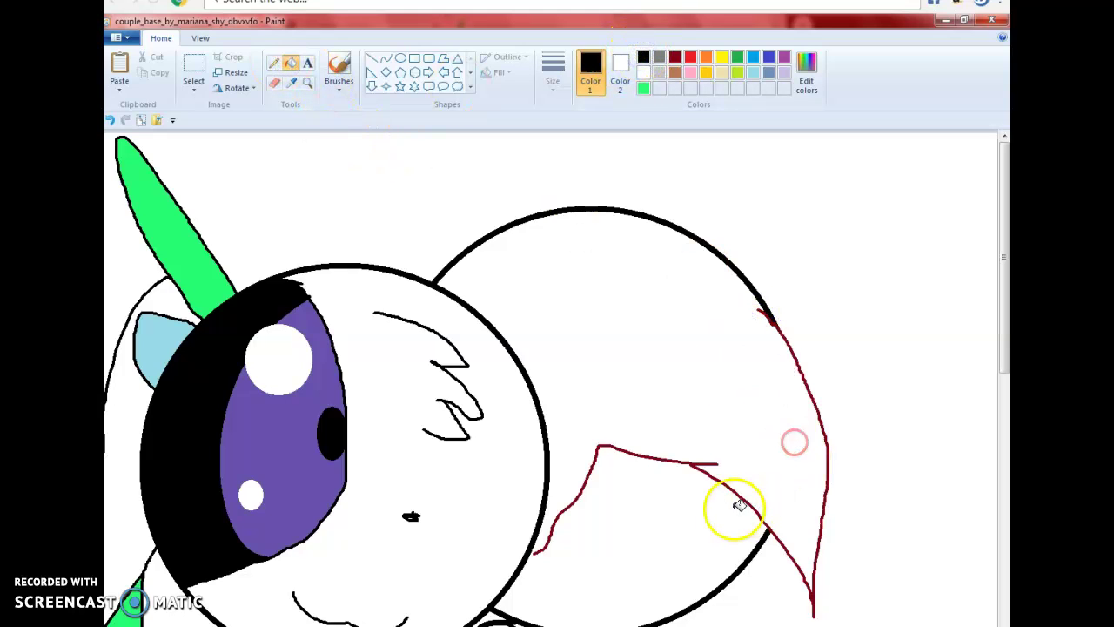
{"action": "left_click", "coordinate": [695, 462]}
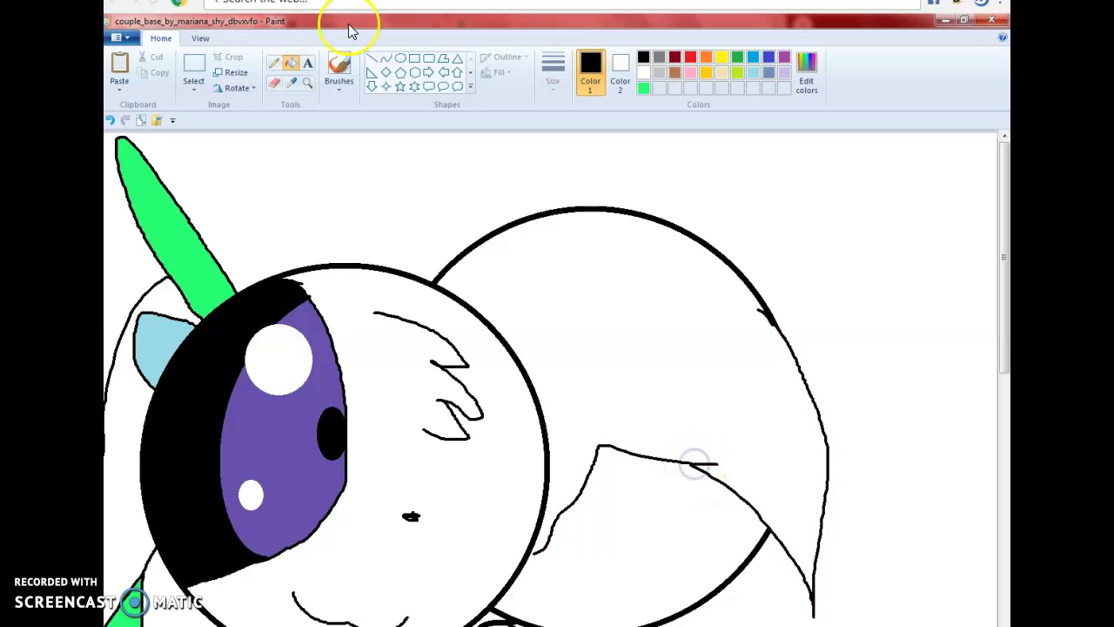
Step: Draw a black outline of long hair flaring from the rear figure's chin to the canvas edge and curving back to its foot
{"action": "left_click", "coordinate": [268, 67]}
{"action": "scroll", "coordinate": [845, 423], "scroll_direction": "down", "scroll_amount": 6}
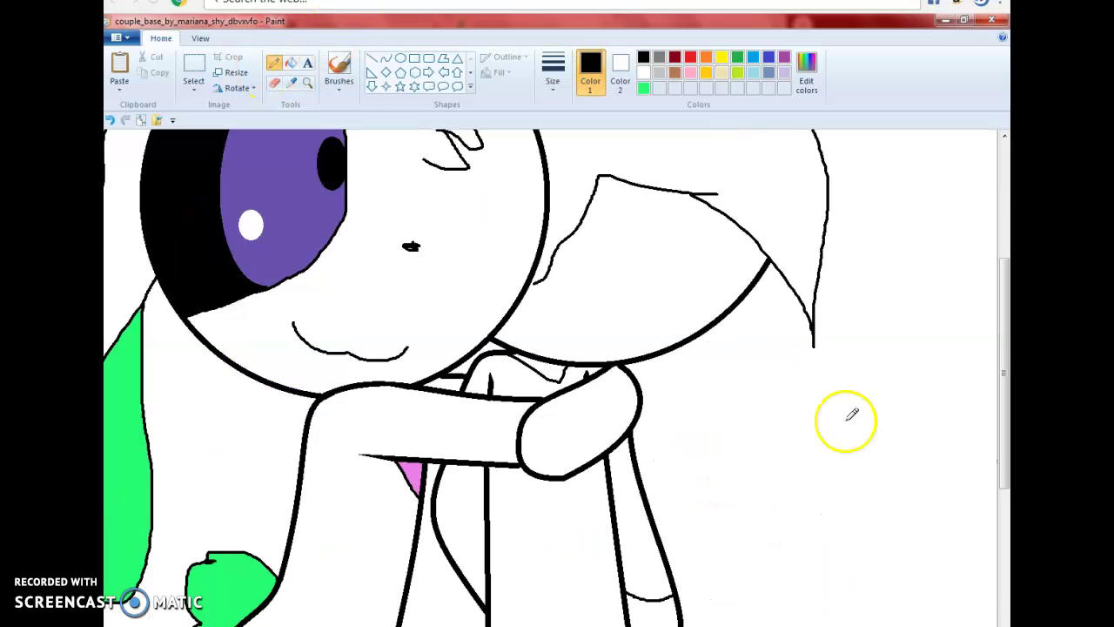
{"action": "scroll", "coordinate": [722, 240], "scroll_direction": "up", "scroll_amount": 2}
{"action": "mouse_move", "coordinate": [728, 183]}
{"action": "left_mouse_down"}
{"action": "mouse_move", "coordinate": [883, 418]}
{"action": "mouse_move", "coordinate": [998, 531]}
{"action": "left_mouse_up"}
{"action": "scroll", "coordinate": [966, 488], "scroll_direction": "down", "scroll_amount": 3}
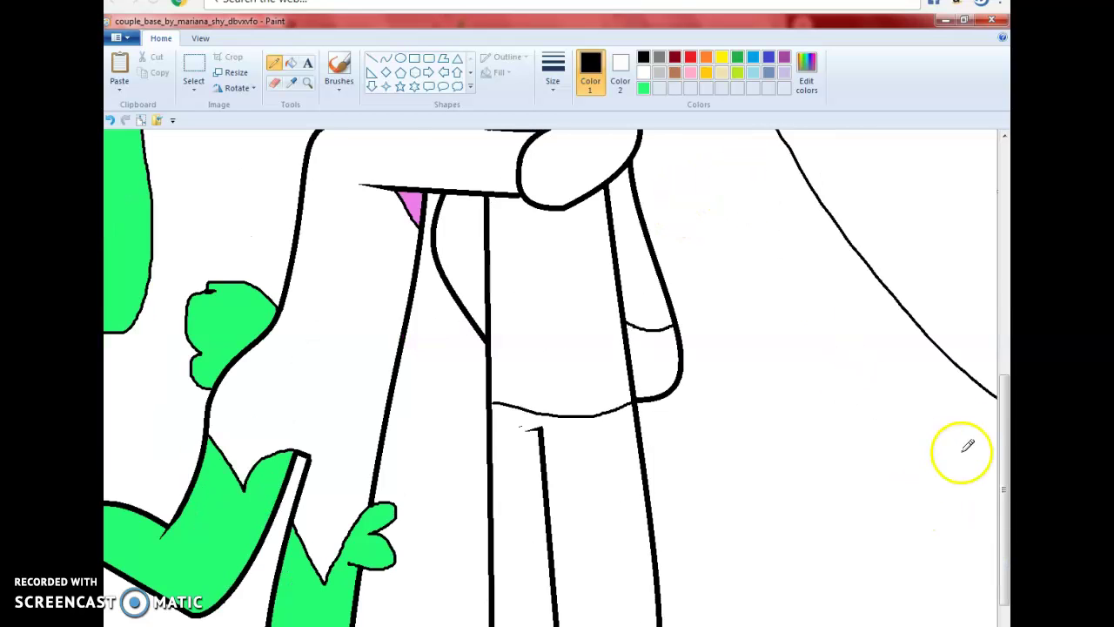
{"action": "scroll", "coordinate": [964, 435], "scroll_direction": "down", "scroll_amount": 2}
{"action": "mouse_move", "coordinate": [998, 275]}
{"action": "left_mouse_down"}
{"action": "mouse_move", "coordinate": [983, 383]}
{"action": "mouse_move", "coordinate": [848, 545]}
{"action": "mouse_move", "coordinate": [684, 606]}
{"action": "left_mouse_up"}
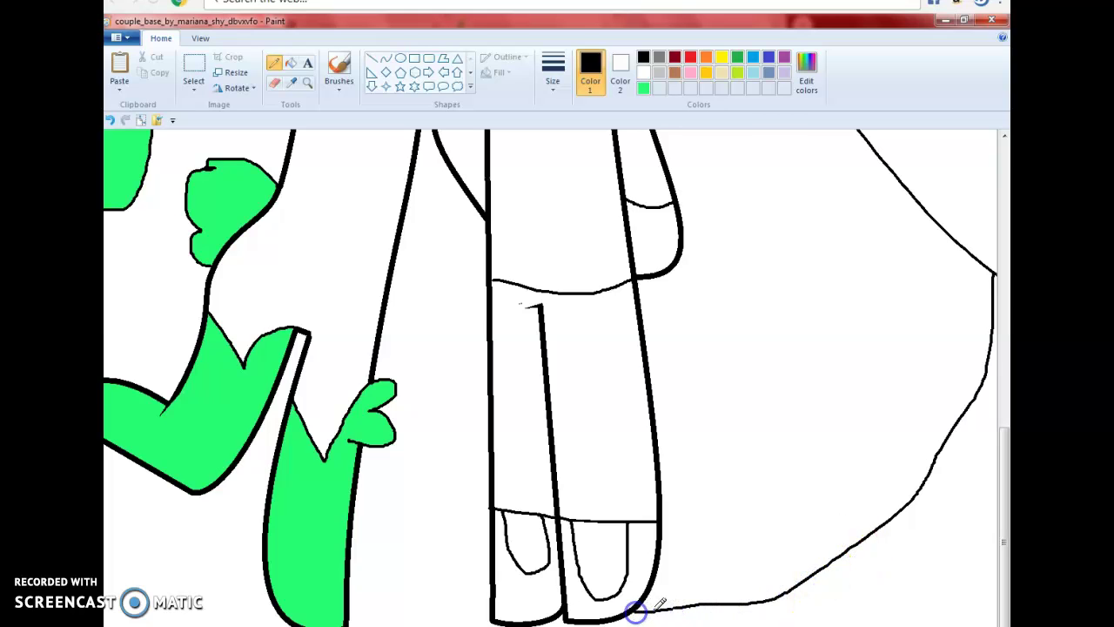
Step: Fill the rear figure's long hair and head with yellow
{"action": "left_click", "coordinate": [292, 63]}
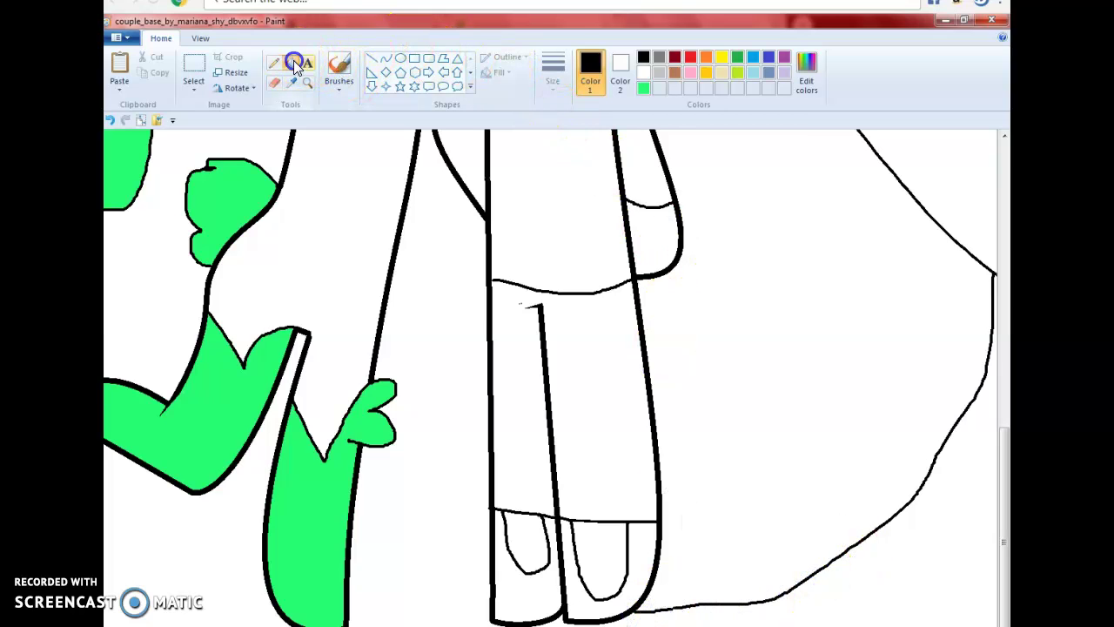
{"action": "left_click", "coordinate": [721, 58]}
{"action": "left_click", "coordinate": [781, 333]}
{"action": "scroll", "coordinate": [788, 325], "scroll_direction": "up", "scroll_amount": 5}
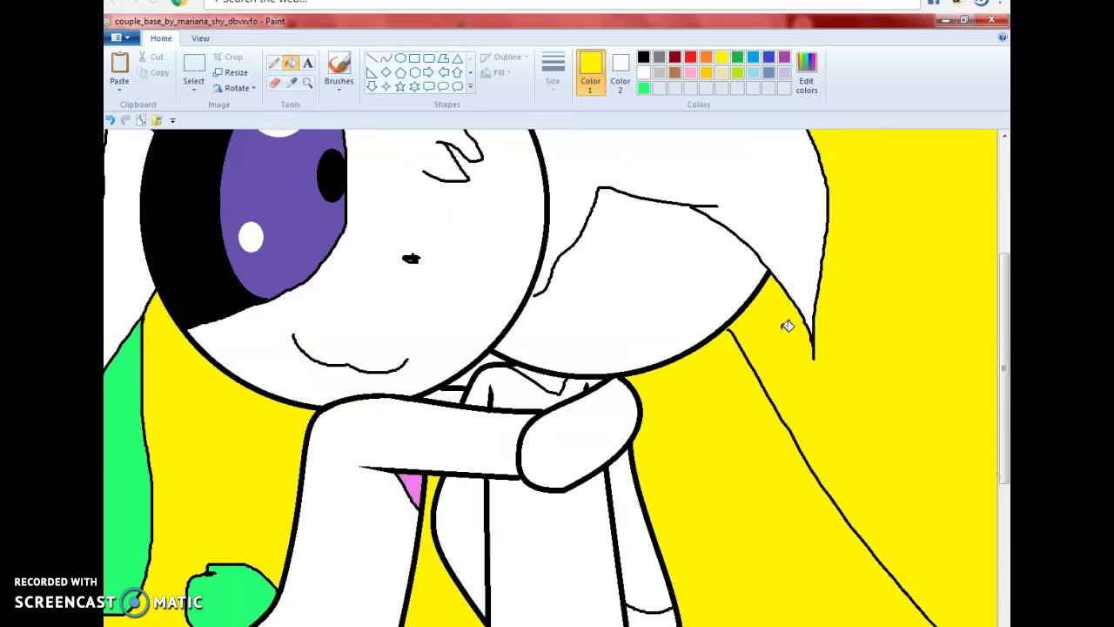
{"action": "left_click", "coordinate": [703, 179]}
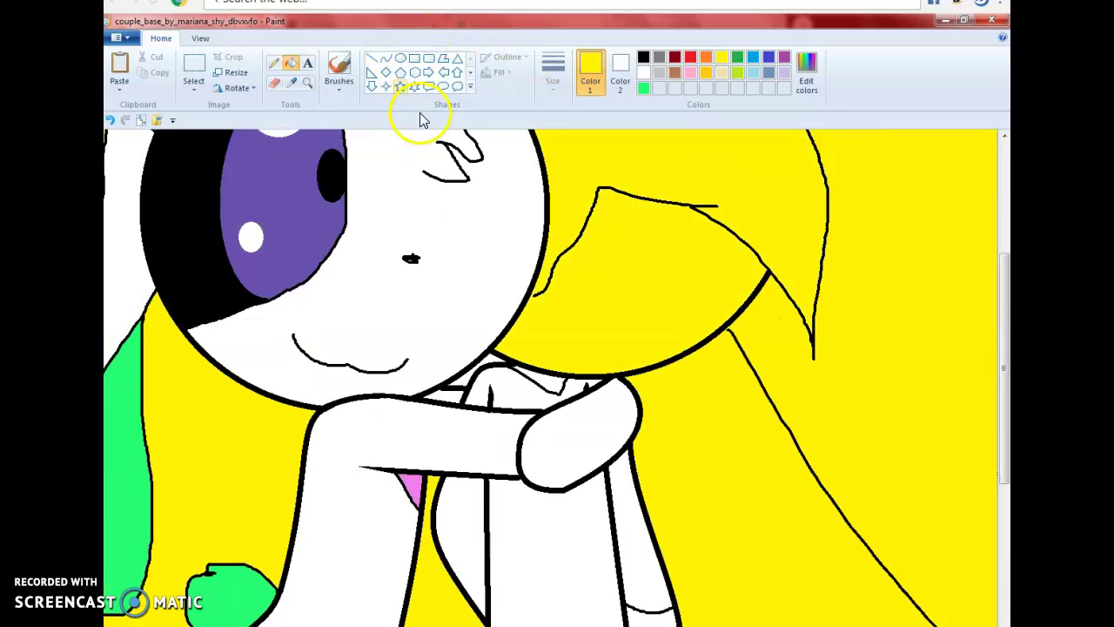
Step: Close the gaps in the face and hair outlines with black lines and fill the face and background back to white
{"action": "left_click", "coordinate": [274, 62]}
{"action": "left_click", "coordinate": [643, 57]}
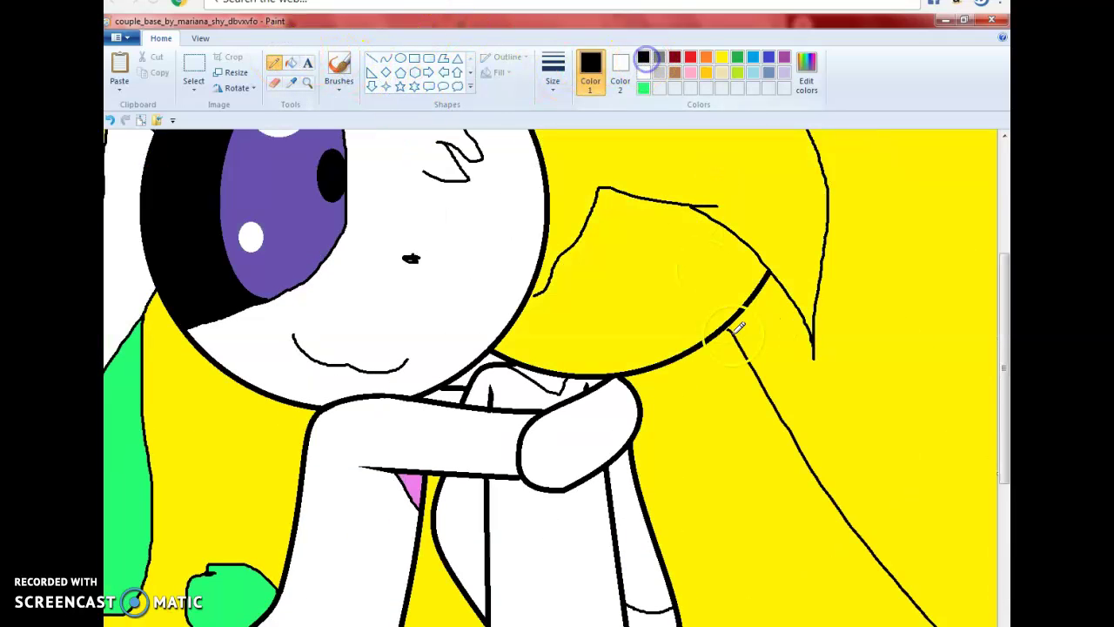
{"action": "left_click_drag", "start_coordinate": [533, 296], "coordinate": [537, 348]}
{"action": "left_click", "coordinate": [291, 63]}
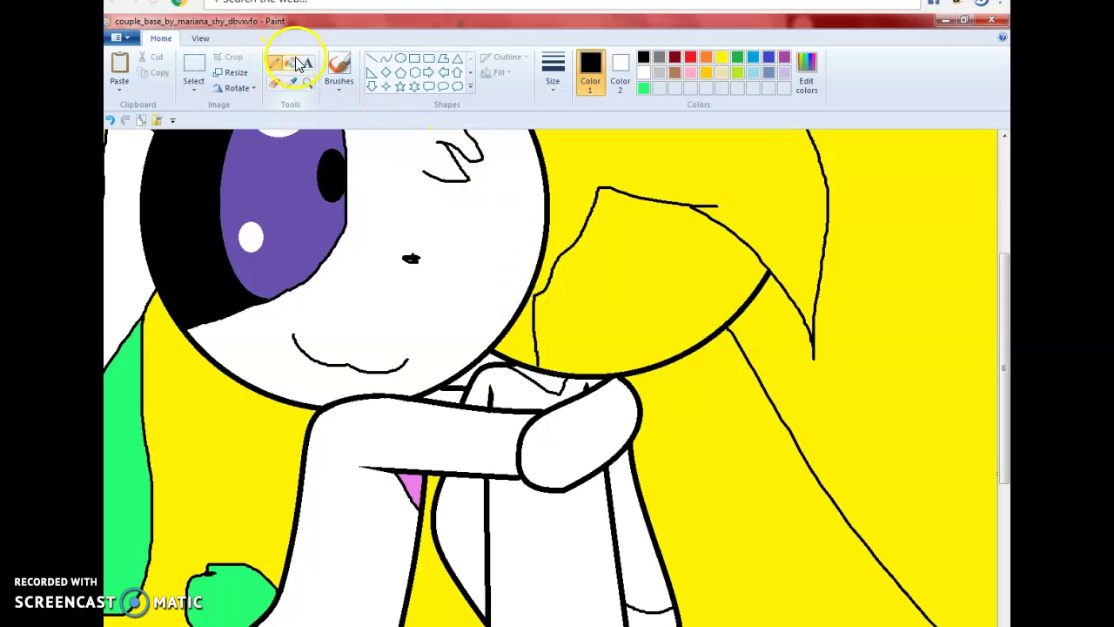
{"action": "right_click", "coordinate": [644, 273]}
{"action": "right_click", "coordinate": [837, 401]}
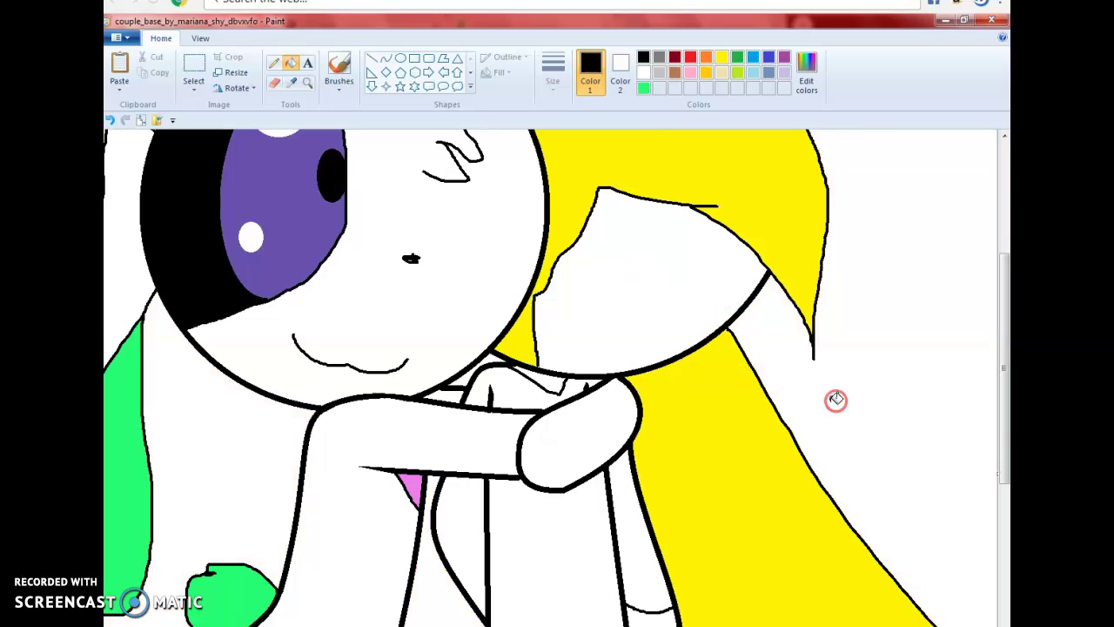
{"action": "scroll", "coordinate": [772, 377], "scroll_direction": "down", "scroll_amount": 5}
{"action": "left_click", "coordinate": [418, 137]}
Step: Draw red curves along the long hair's lower edge and across the side lock, and fill the lock's tip with red
{"action": "left_click", "coordinate": [275, 63]}
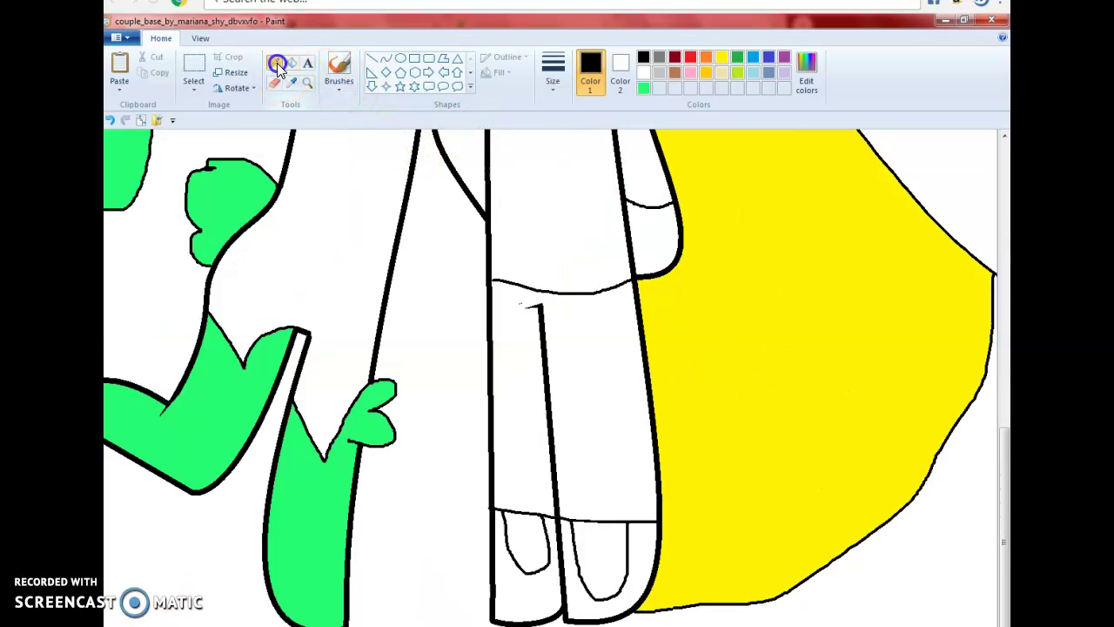
{"action": "left_click", "coordinate": [689, 57]}
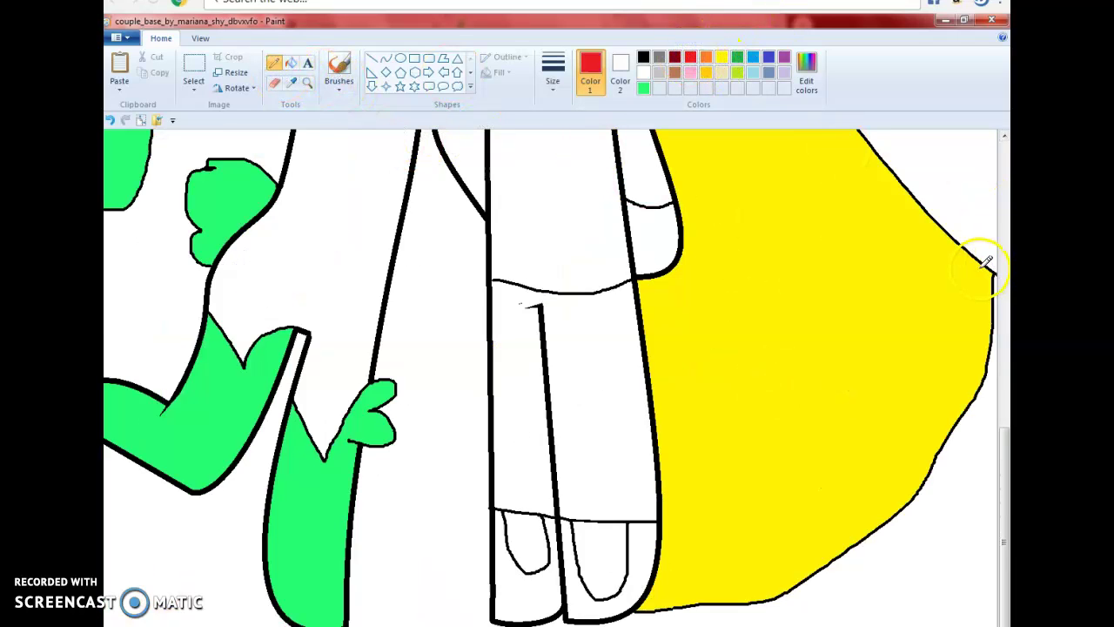
{"action": "mouse_move", "coordinate": [986, 263]}
{"action": "left_mouse_down"}
{"action": "mouse_move", "coordinate": [957, 355]}
{"action": "mouse_move", "coordinate": [863, 492]}
{"action": "mouse_move", "coordinate": [785, 543]}
{"action": "left_mouse_up"}
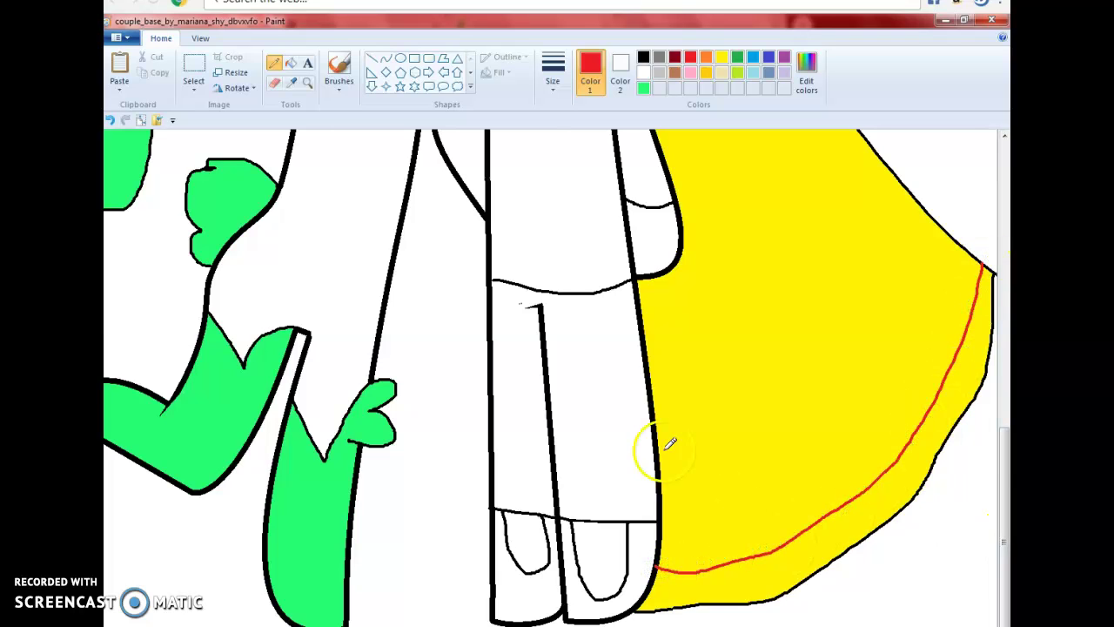
{"action": "scroll", "coordinate": [779, 251], "scroll_direction": "up", "scroll_amount": 5}
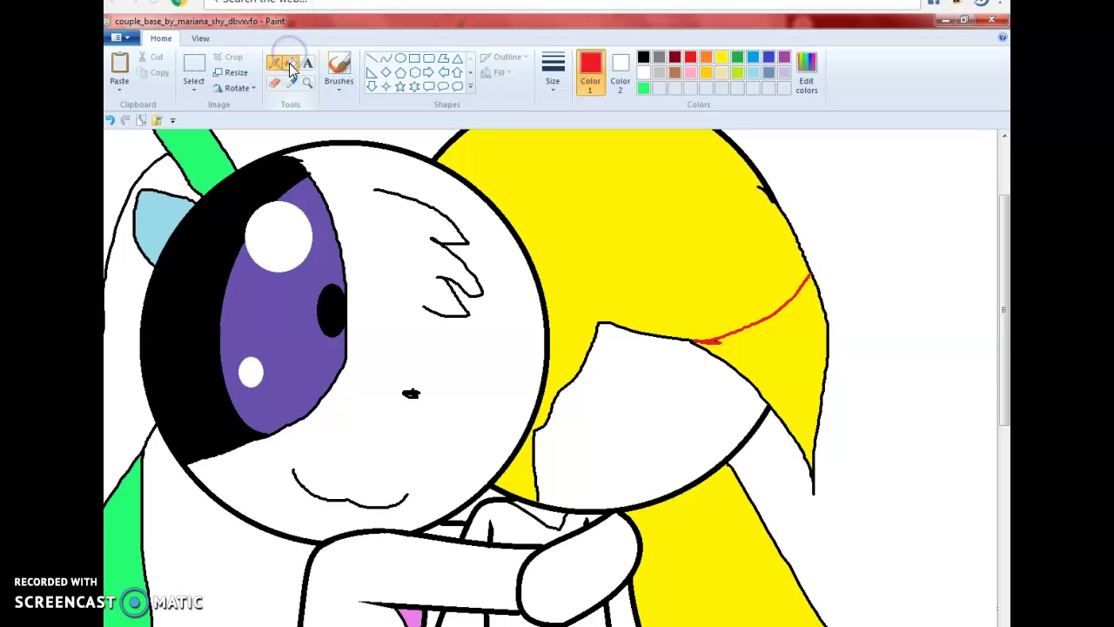
{"action": "left_click", "coordinate": [828, 363]}
Step: Fill the rear figure's shirt, including both sleeves and the shoulder area, with green
{"action": "scroll", "coordinate": [629, 241], "scroll_direction": "down", "scroll_amount": 5}
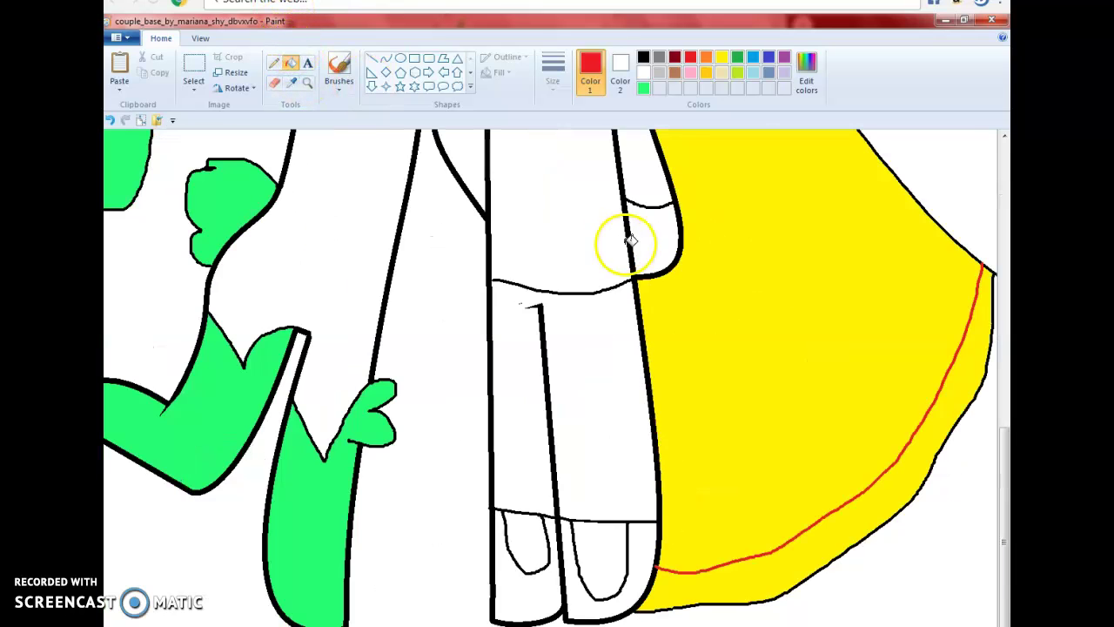
{"action": "left_click", "coordinate": [738, 58]}
{"action": "left_click", "coordinate": [605, 157]}
{"action": "left_click", "coordinate": [645, 170]}
{"action": "scroll", "coordinate": [632, 175], "scroll_direction": "up", "scroll_amount": 3}
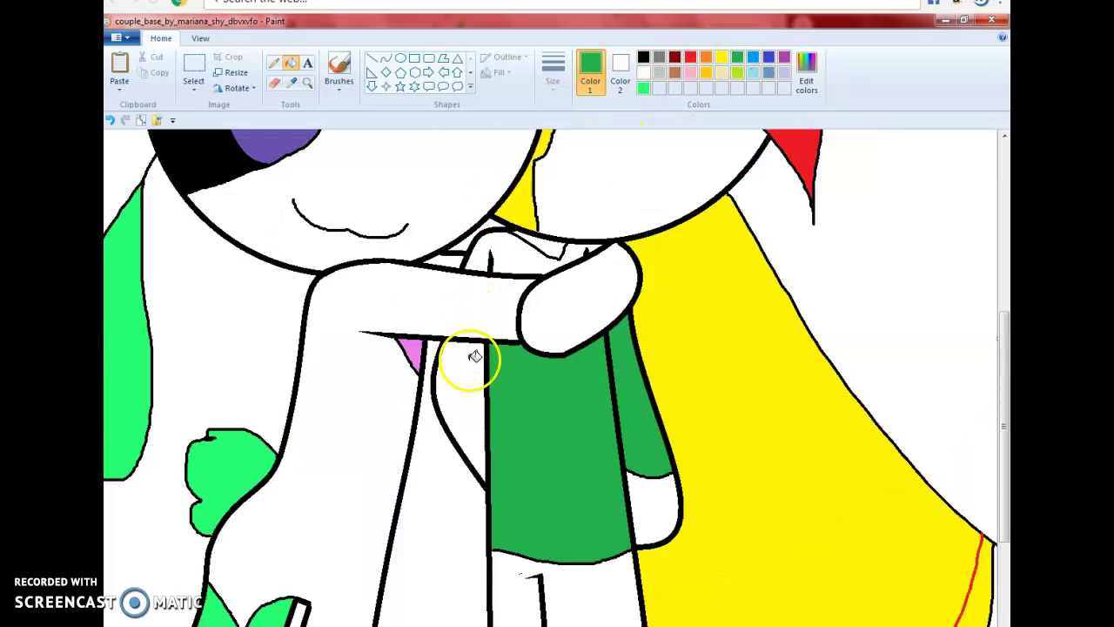
{"action": "left_click", "coordinate": [474, 357]}
{"action": "left_click", "coordinate": [512, 262]}
Step: Define a light peach color (red 255, green 221, blue 204) and fill the rear figure's neck, face and hand with it
{"action": "left_click", "coordinate": [803, 71]}
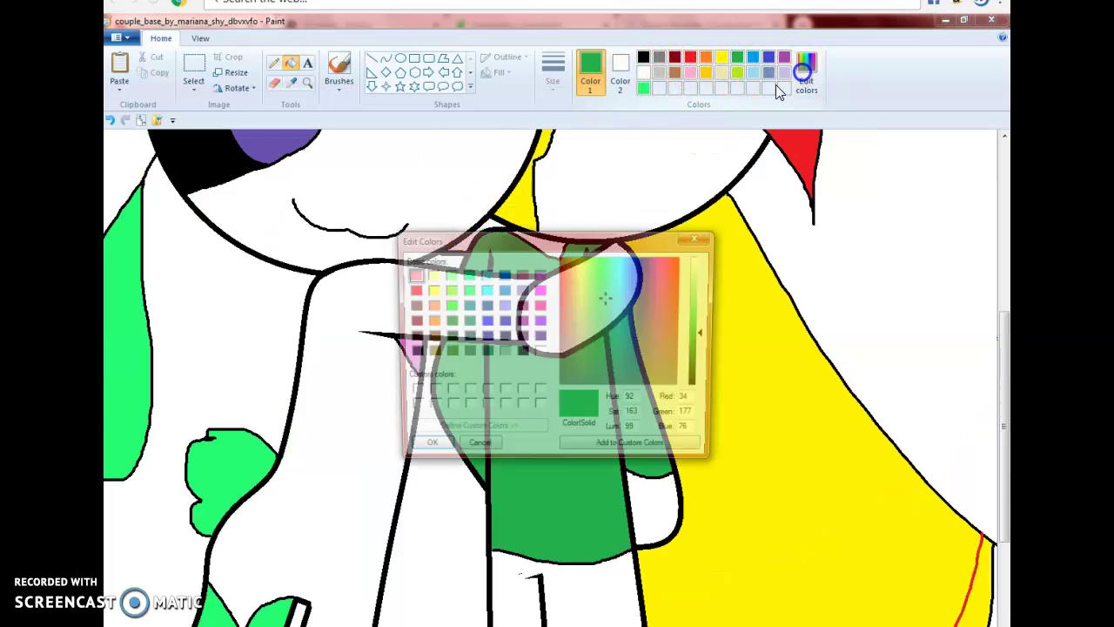
{"action": "left_click", "coordinate": [430, 305]}
{"action": "left_click", "coordinate": [700, 269]}
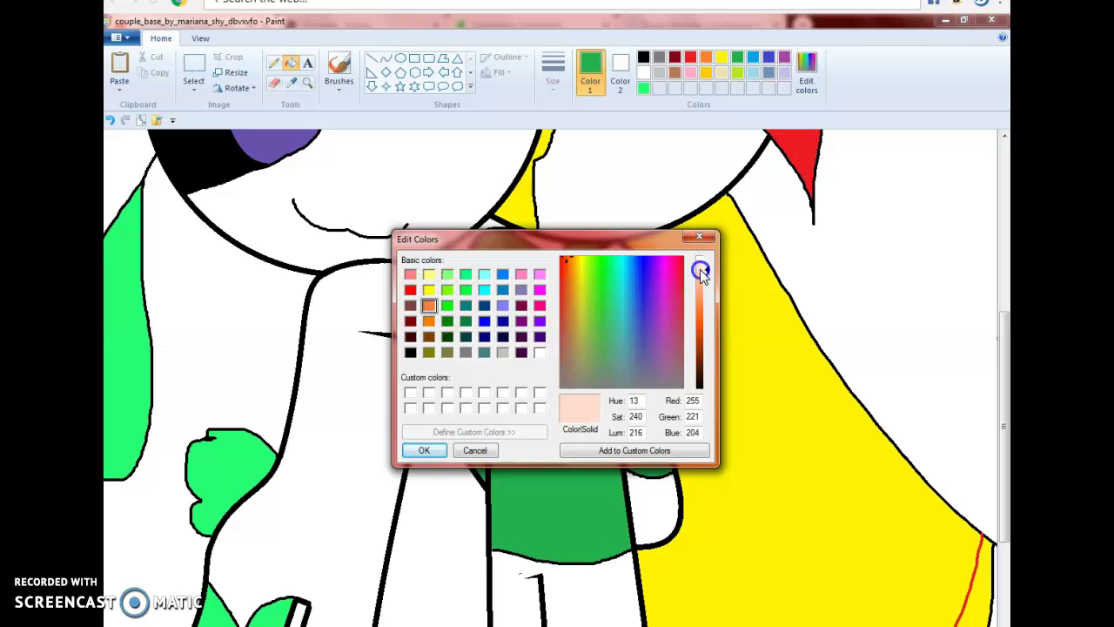
{"action": "left_click", "coordinate": [424, 451]}
{"action": "left_click", "coordinate": [551, 251]}
{"action": "left_click", "coordinate": [584, 204]}
{"action": "left_click", "coordinate": [654, 487]}
Step: Extend the black line between the rear figure's legs up to the shirt hem and clean up the stray marks beside it
{"action": "scroll", "coordinate": [522, 301], "scroll_direction": "down", "scroll_amount": 3}
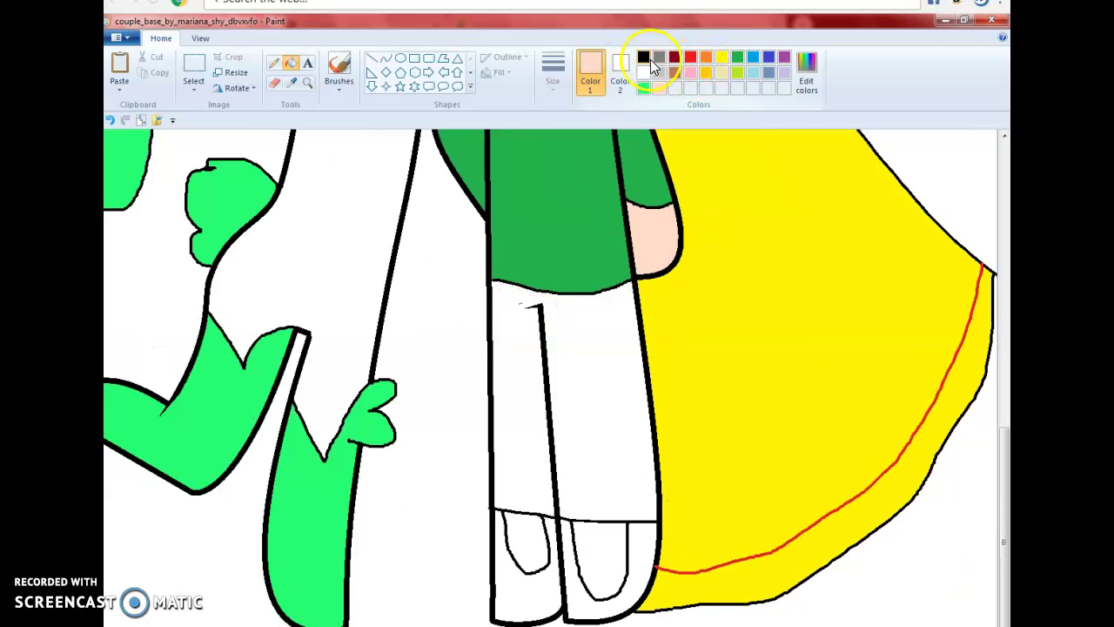
{"action": "left_click", "coordinate": [644, 58]}
{"action": "left_click", "coordinate": [275, 59]}
{"action": "left_click", "coordinate": [516, 303]}
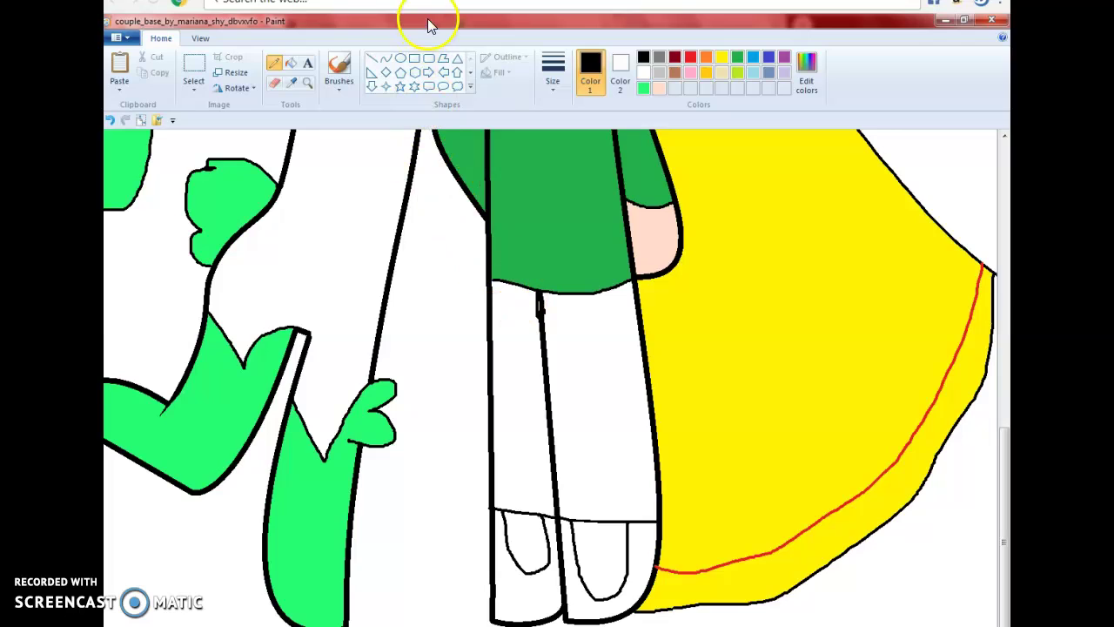
Step: Fill both of the rear figure's shoes with indigo blue
{"action": "left_click", "coordinate": [290, 64]}
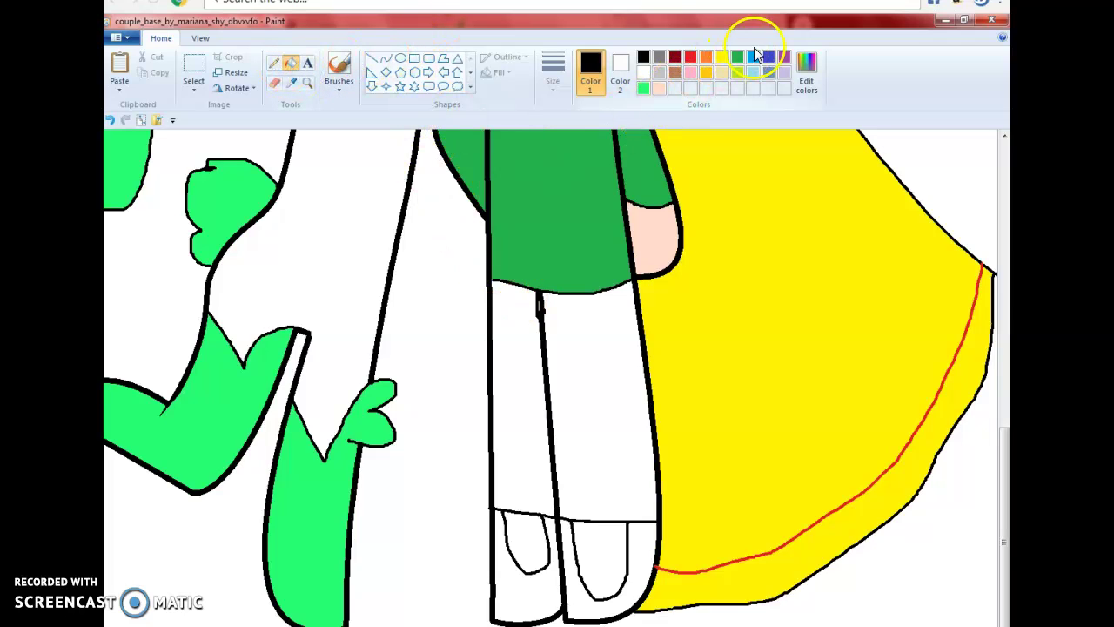
{"action": "left_click", "coordinate": [770, 57]}
{"action": "left_click", "coordinate": [577, 585]}
{"action": "left_click", "coordinate": [537, 592]}
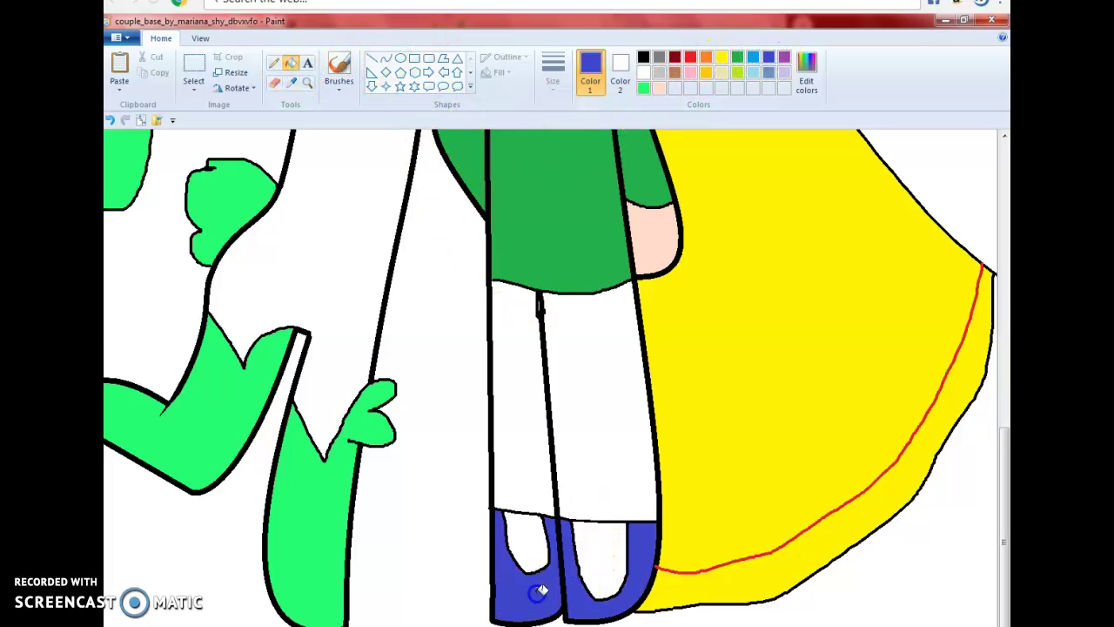
Step: Fill the rear figure's trouser leg nearest the rabbit, and the shoe opening beneath it, with dark gray
{"action": "left_click", "coordinate": [659, 58]}
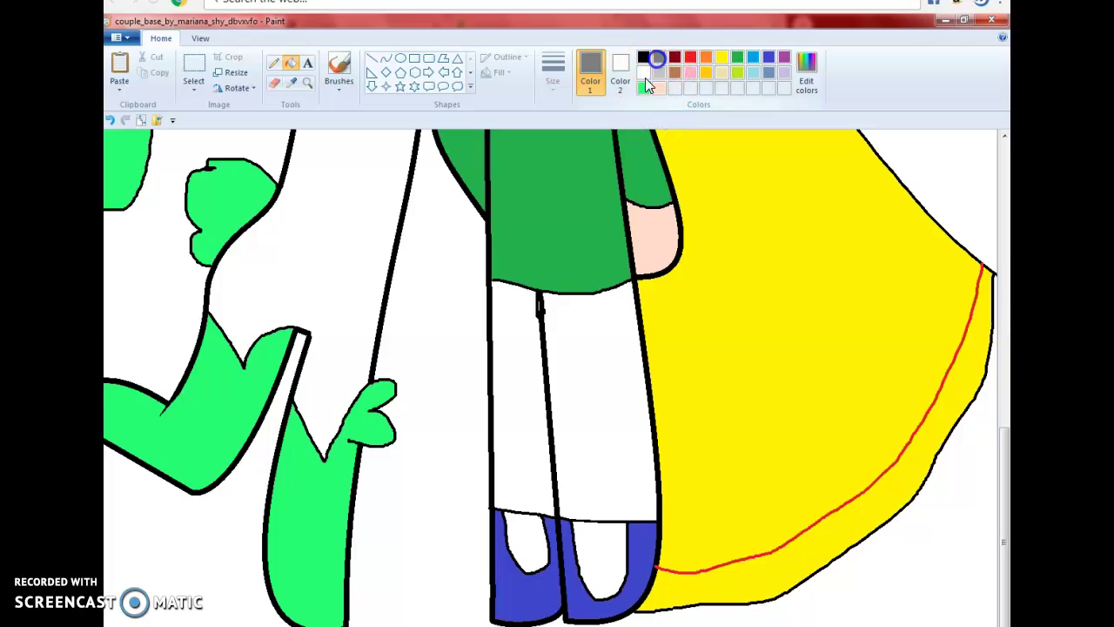
{"action": "left_click", "coordinate": [527, 542]}
{"action": "left_click", "coordinate": [531, 407]}
Step: Draw black Pencil outlines on the rear figure's face for two large eyes with inner curves and highlights, plus a small smile
{"action": "scroll", "coordinate": [656, 215], "scroll_direction": "up", "scroll_amount": 10}
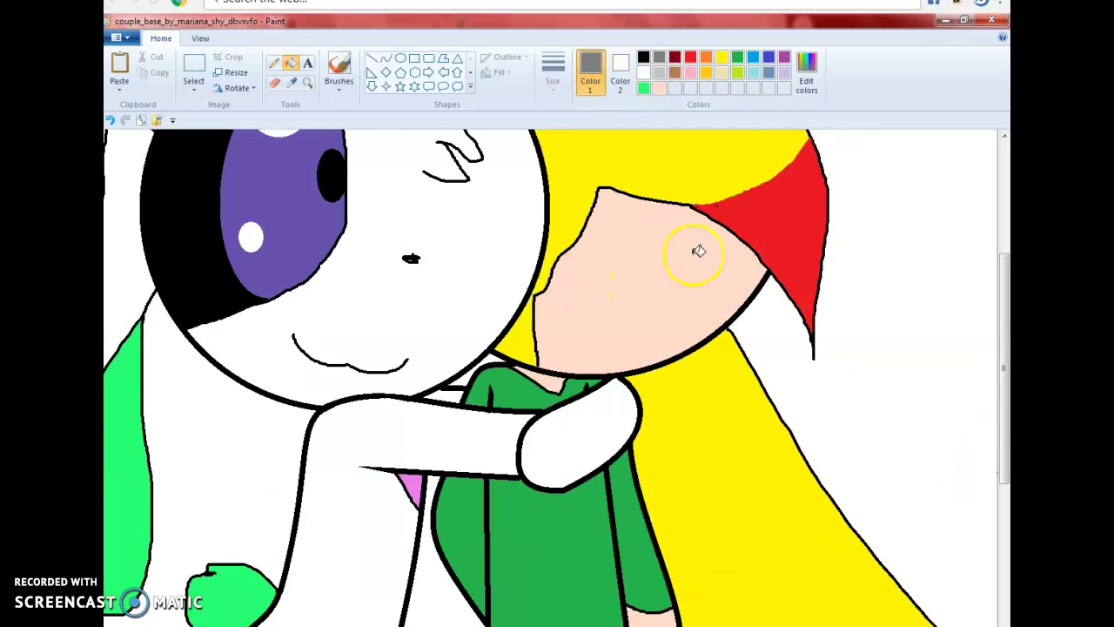
{"action": "left_click", "coordinate": [275, 64]}
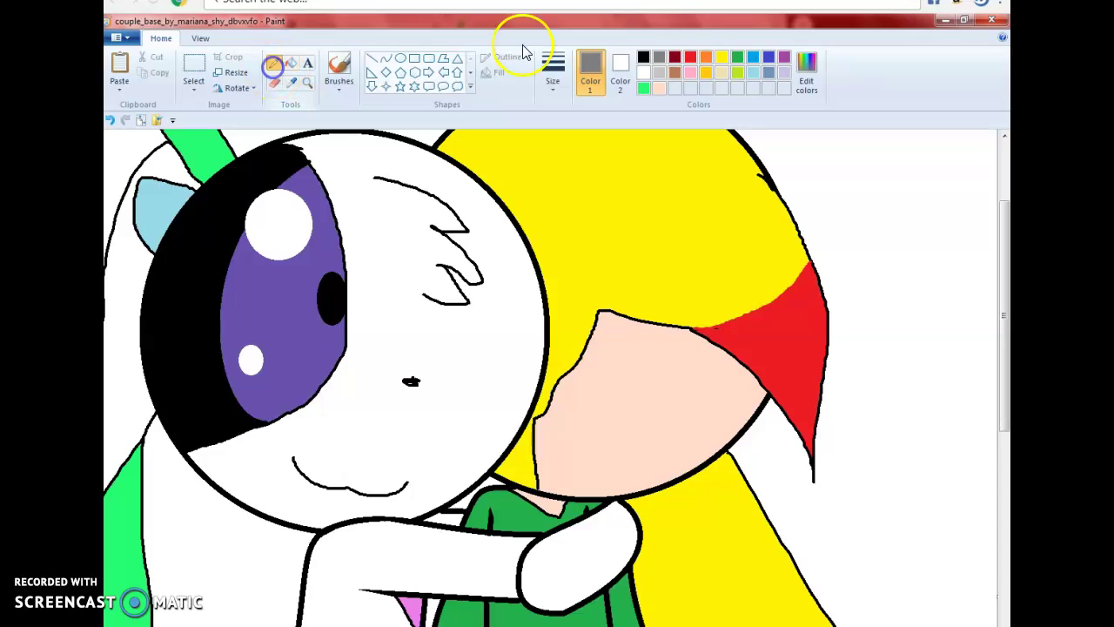
{"action": "left_click", "coordinate": [643, 57]}
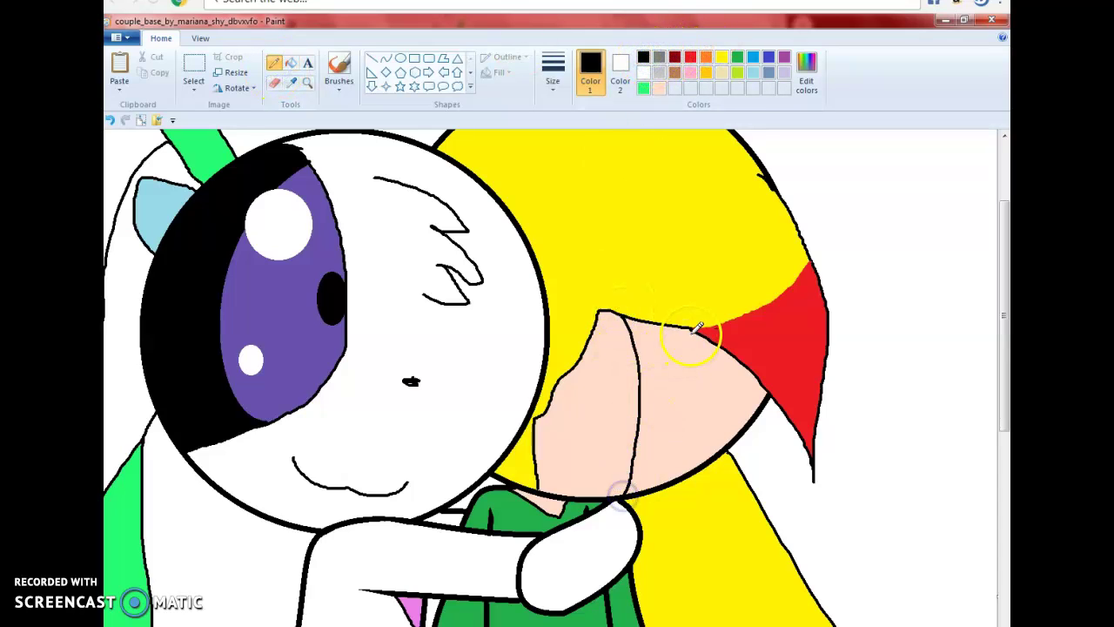
{"action": "left_click_drag", "start_coordinate": [684, 326], "coordinate": [706, 470]}
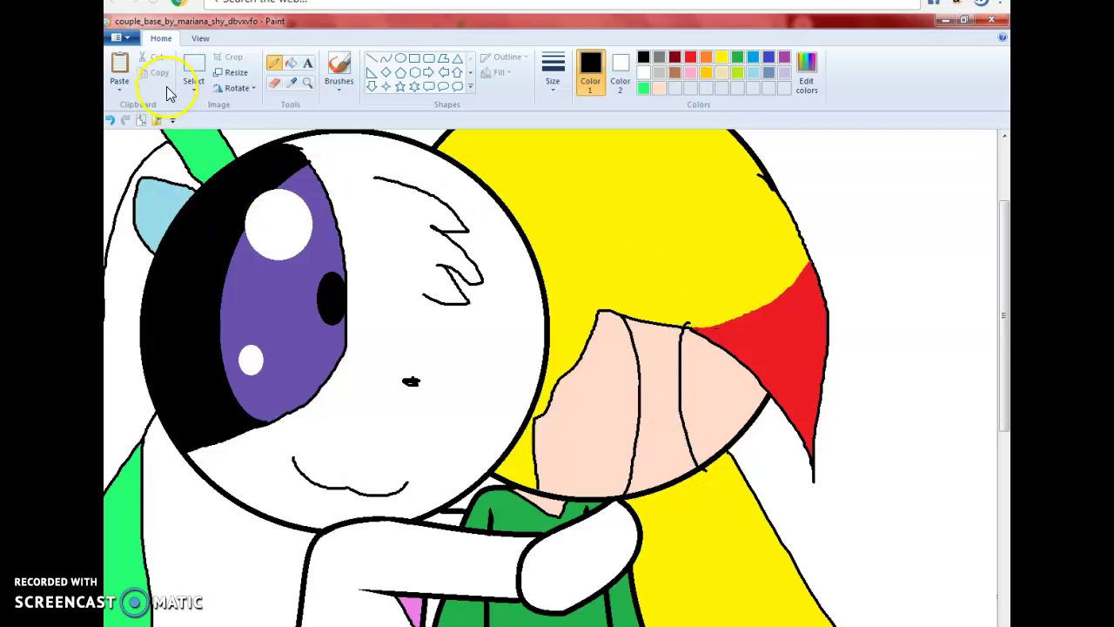
{"action": "left_click", "coordinate": [716, 346]}
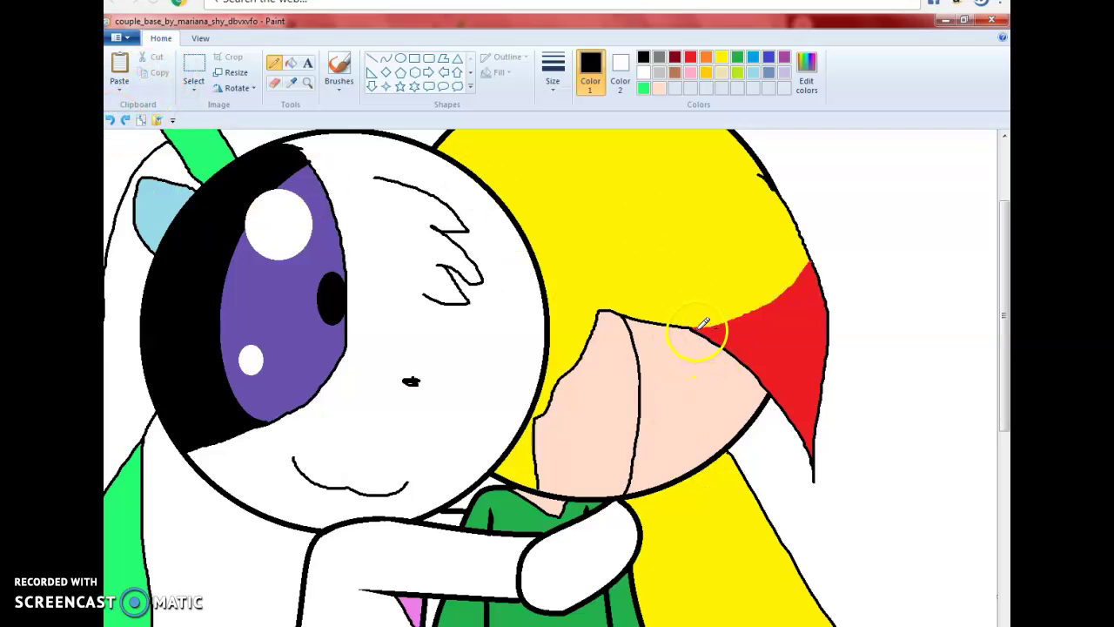
{"action": "left_click_drag", "start_coordinate": [694, 327], "coordinate": [717, 436]}
{"action": "left_click", "coordinate": [717, 348]}
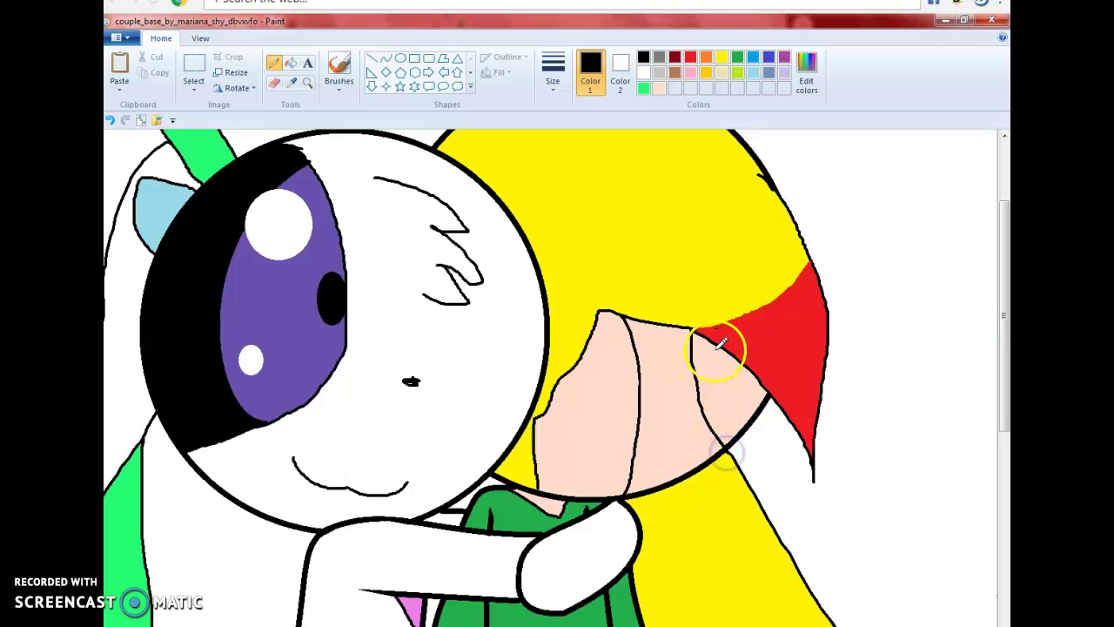
{"action": "left_click", "coordinate": [699, 355]}
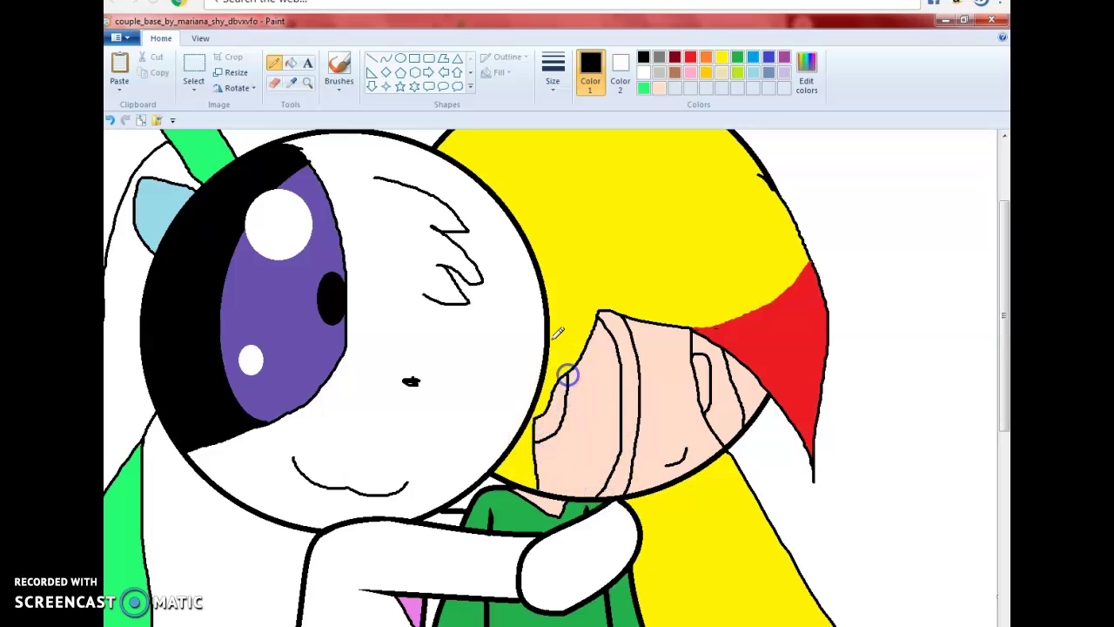
Step: Fill the rear figure's two pupils with black and the highlights and outer parts of the eyes with white
{"action": "left_click", "coordinate": [324, 77]}
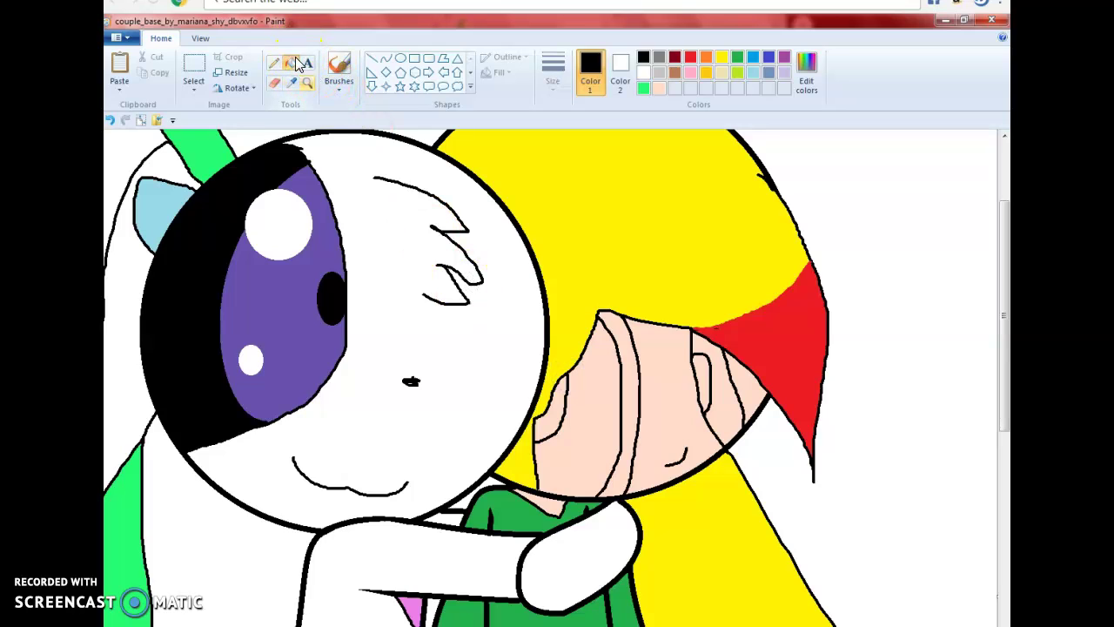
{"action": "left_click", "coordinate": [637, 471]}
{"action": "left_click", "coordinate": [738, 385]}
{"action": "left_click", "coordinate": [701, 387]}
{"action": "left_click", "coordinate": [597, 422]}
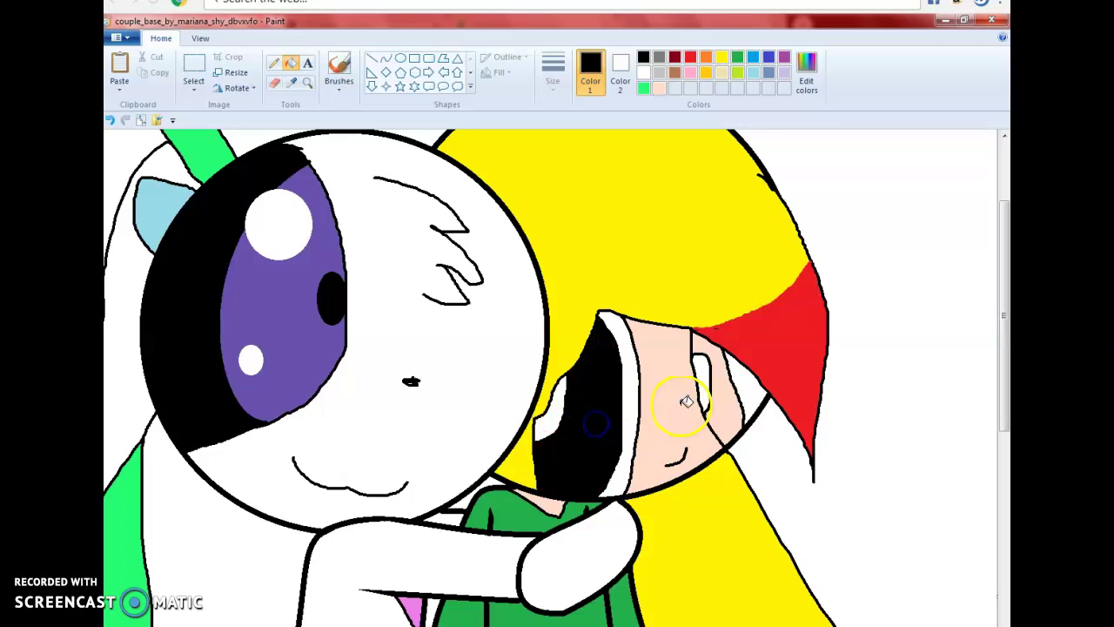
{"action": "left_click", "coordinate": [721, 396]}
Step: Fill the outer crescents of both of the rear figure's eyes with light gray
{"action": "left_click", "coordinate": [658, 73]}
{"action": "left_click", "coordinate": [637, 374]}
{"action": "left_click", "coordinate": [775, 370]}
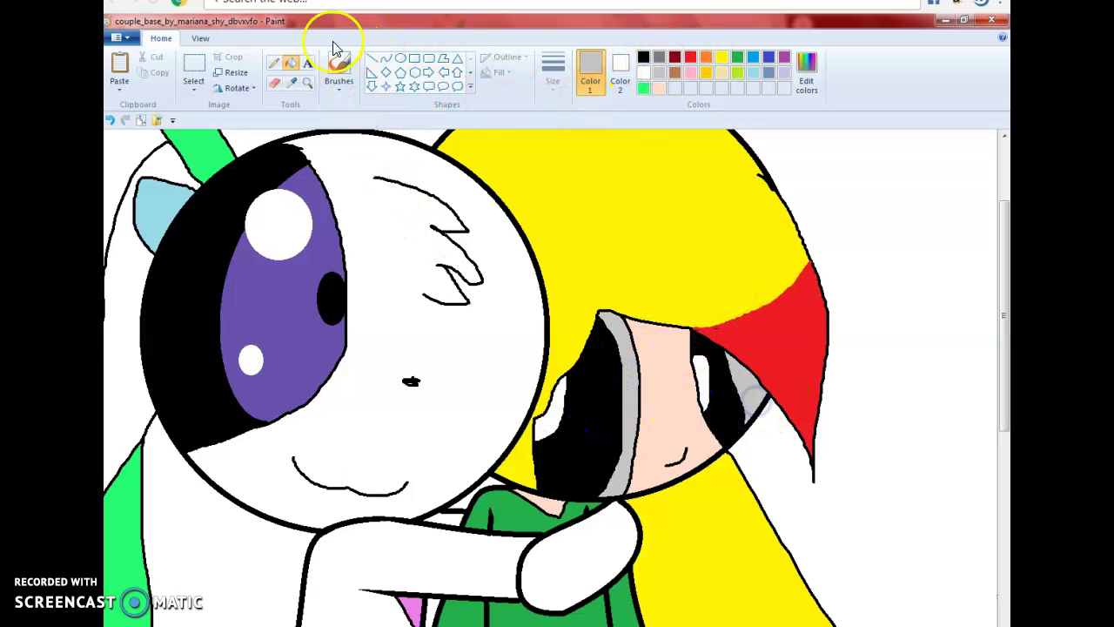
Step: Draw a black Pencil arc over the rear figure's yellow hair as a headphone band, running down past the red hair tip
{"action": "left_click", "coordinate": [275, 65]}
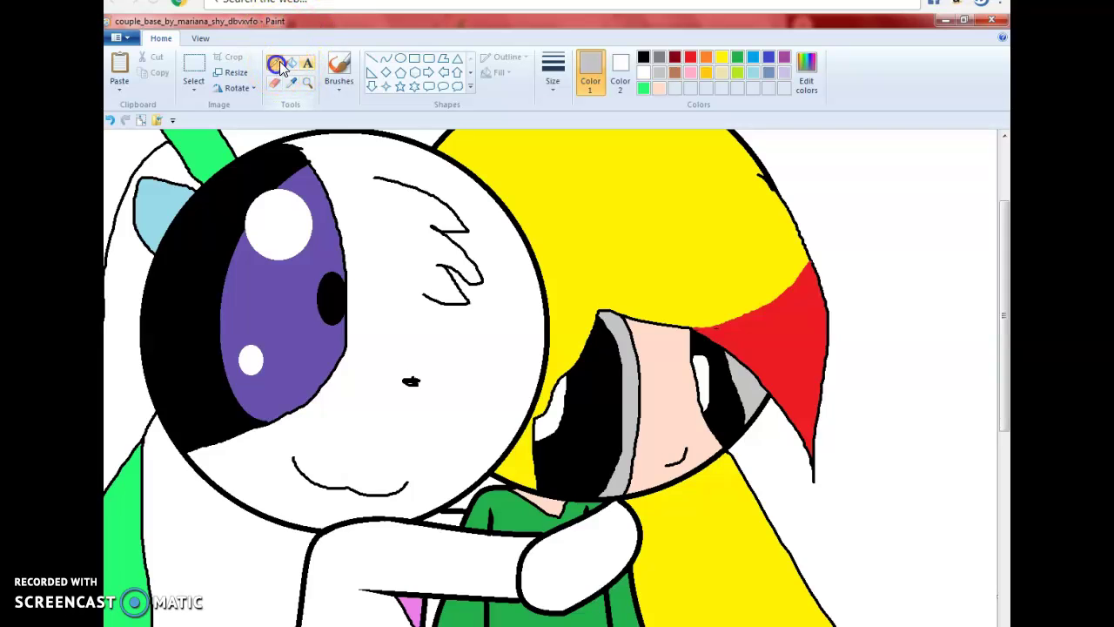
{"action": "left_click", "coordinate": [643, 58]}
{"action": "left_click", "coordinate": [1003, 594]}
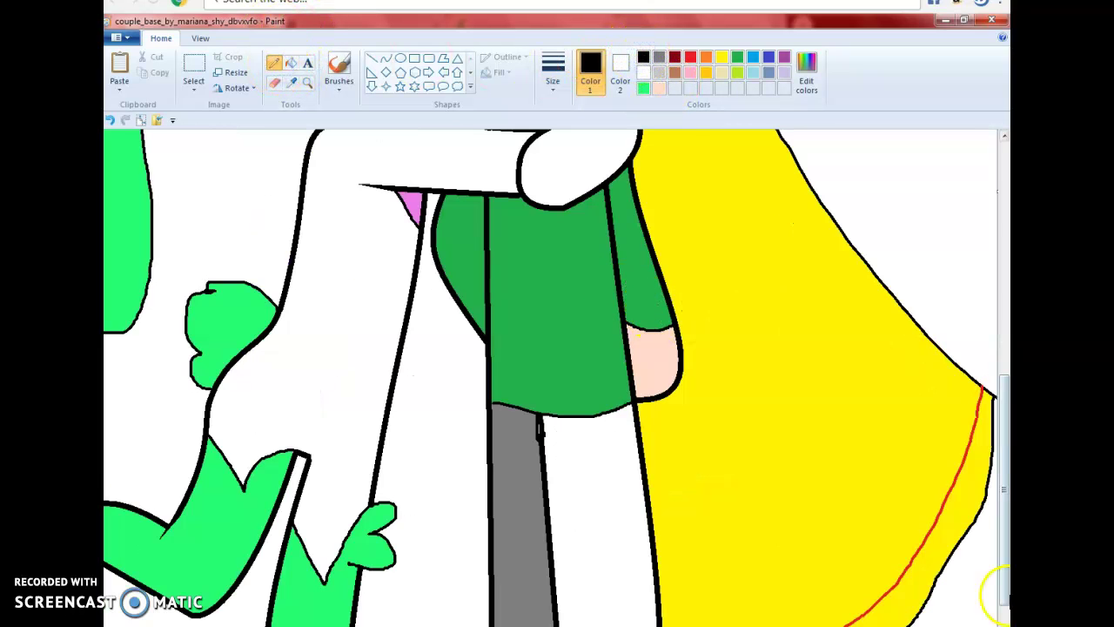
{"action": "scroll", "coordinate": [443, 304], "scroll_direction": "up", "scroll_amount": 10}
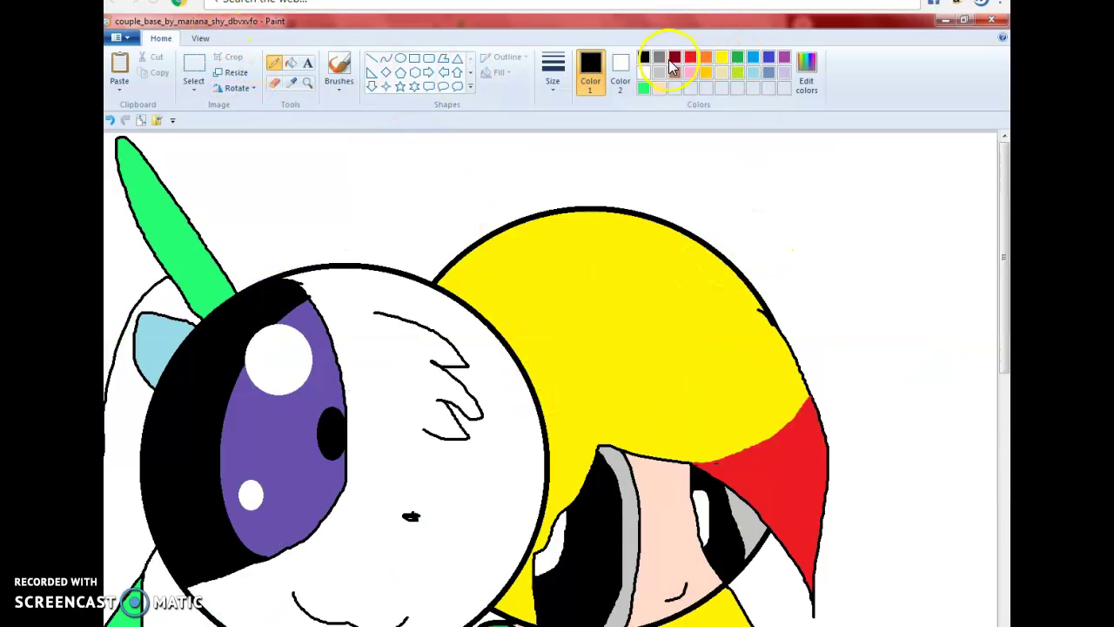
{"action": "mouse_move", "coordinate": [470, 206]}
{"action": "left_mouse_down"}
{"action": "mouse_move", "coordinate": [632, 179]}
{"action": "mouse_move", "coordinate": [740, 229]}
{"action": "left_mouse_up"}
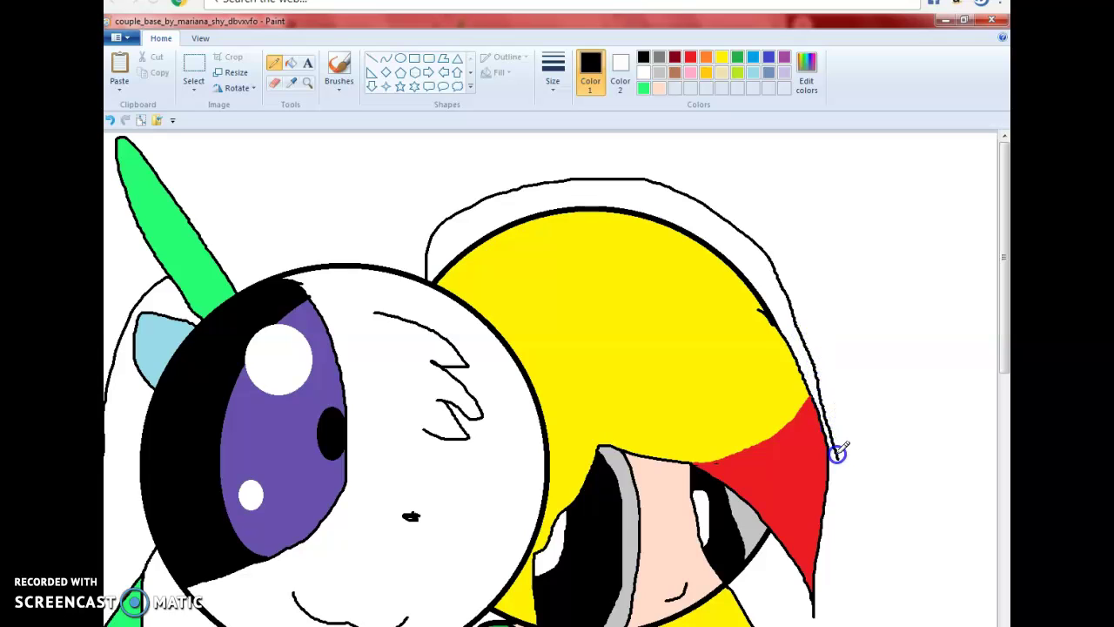
Step: Draw a dark red oval earcup at the lower end of the headphone band, fill it with white, and add a smaller oval inside
{"action": "left_click", "coordinate": [400, 57]}
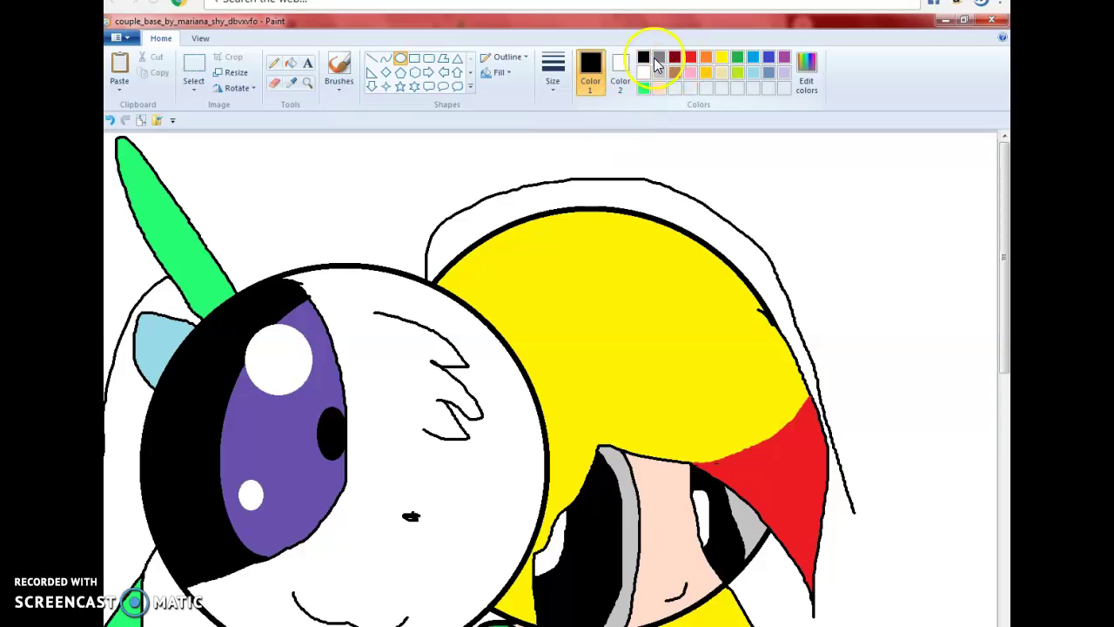
{"action": "left_click", "coordinate": [689, 58]}
{"action": "left_click", "coordinate": [678, 57]}
{"action": "left_click_drag", "start_coordinate": [809, 442], "coordinate": [884, 546]}
{"action": "left_click", "coordinate": [293, 64]}
{"action": "right_click", "coordinate": [837, 471]}
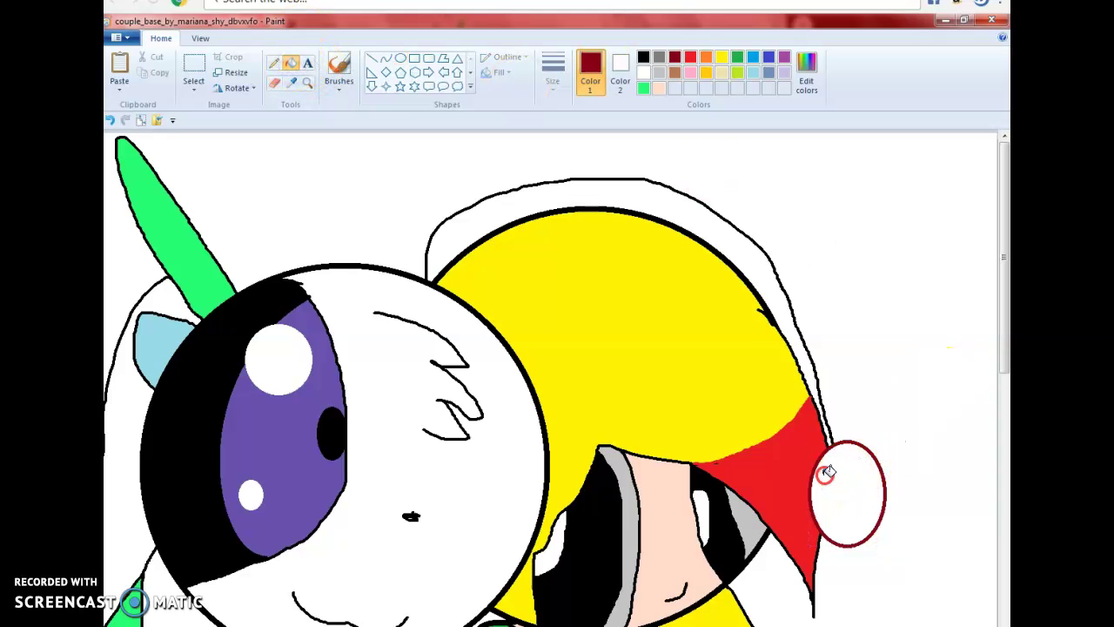
{"action": "left_click", "coordinate": [400, 59]}
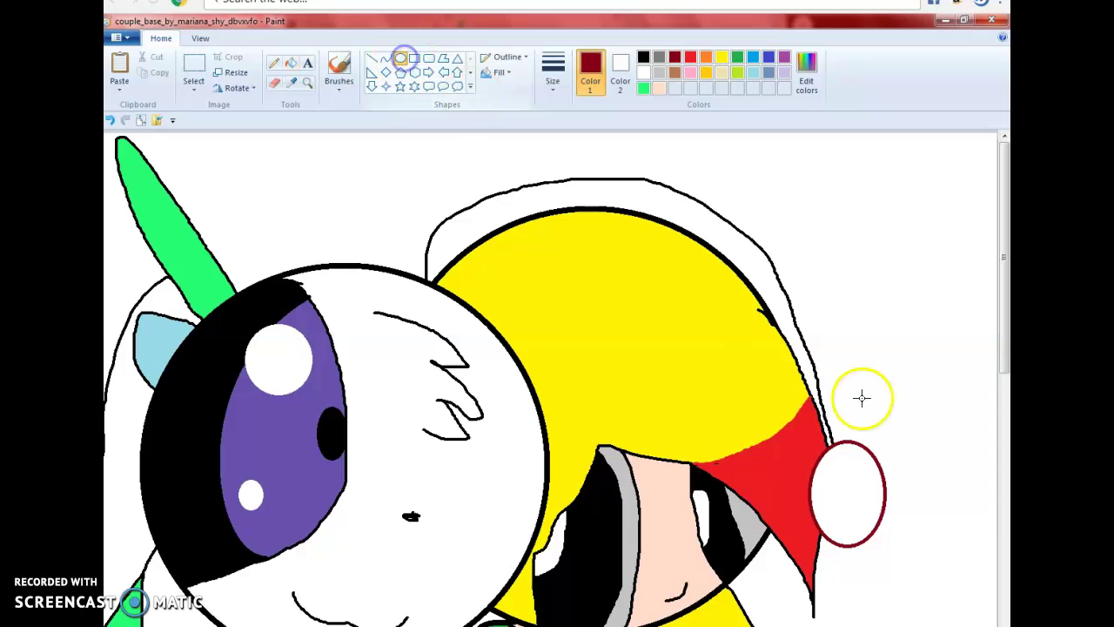
{"action": "left_click_drag", "start_coordinate": [827, 461], "coordinate": [871, 532]}
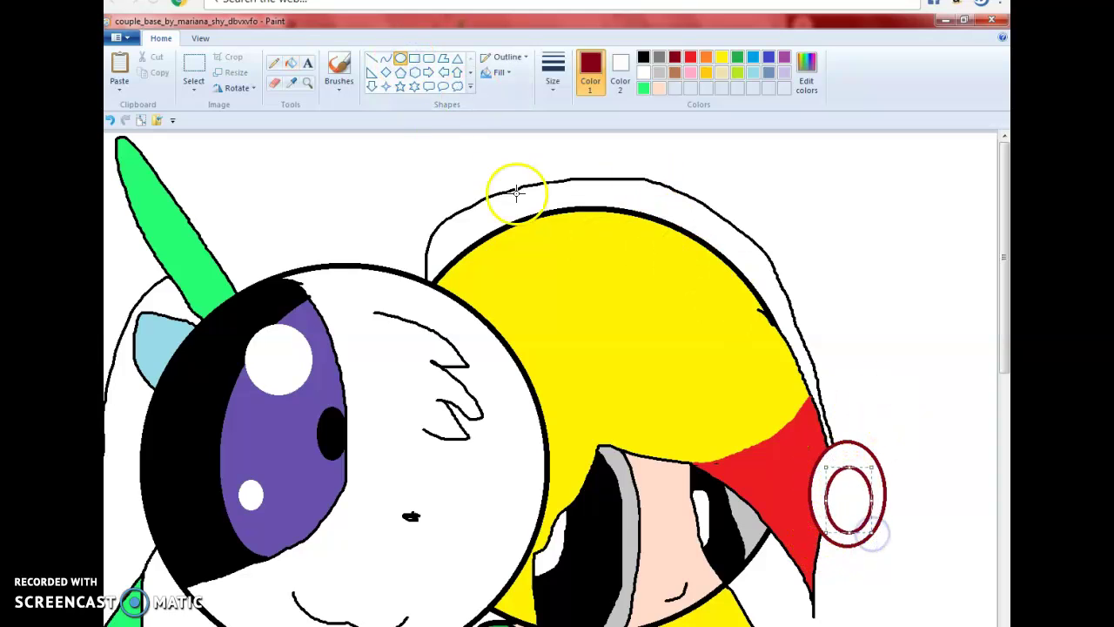
Step: Recolor both earcup outlines black and fill the ring between them with dark gray
{"action": "left_click", "coordinate": [302, 64]}
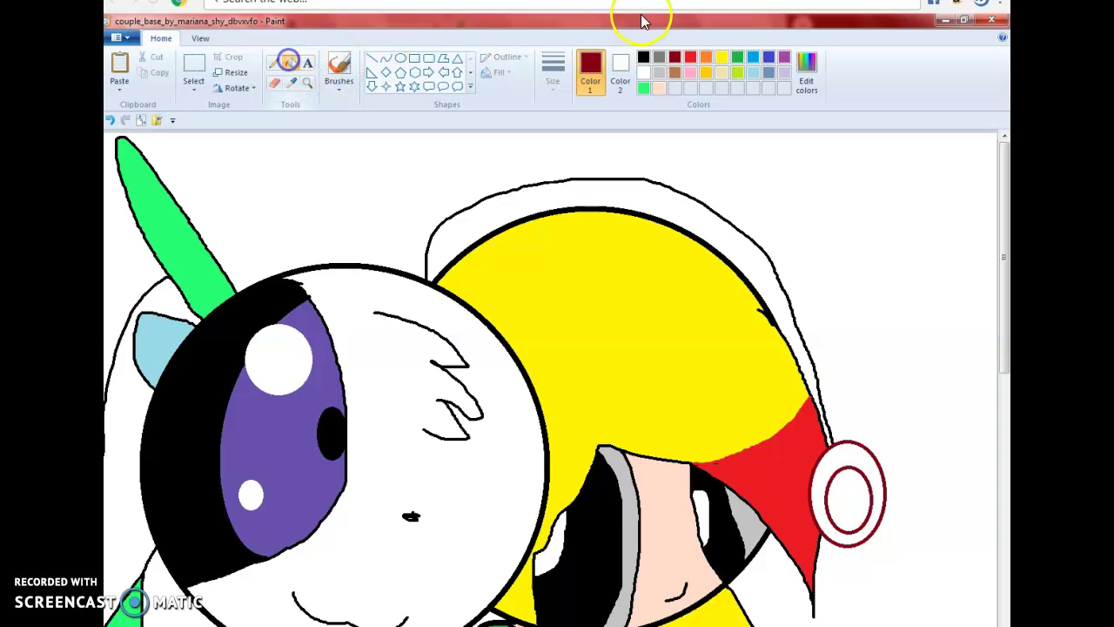
{"action": "left_click", "coordinate": [644, 56]}
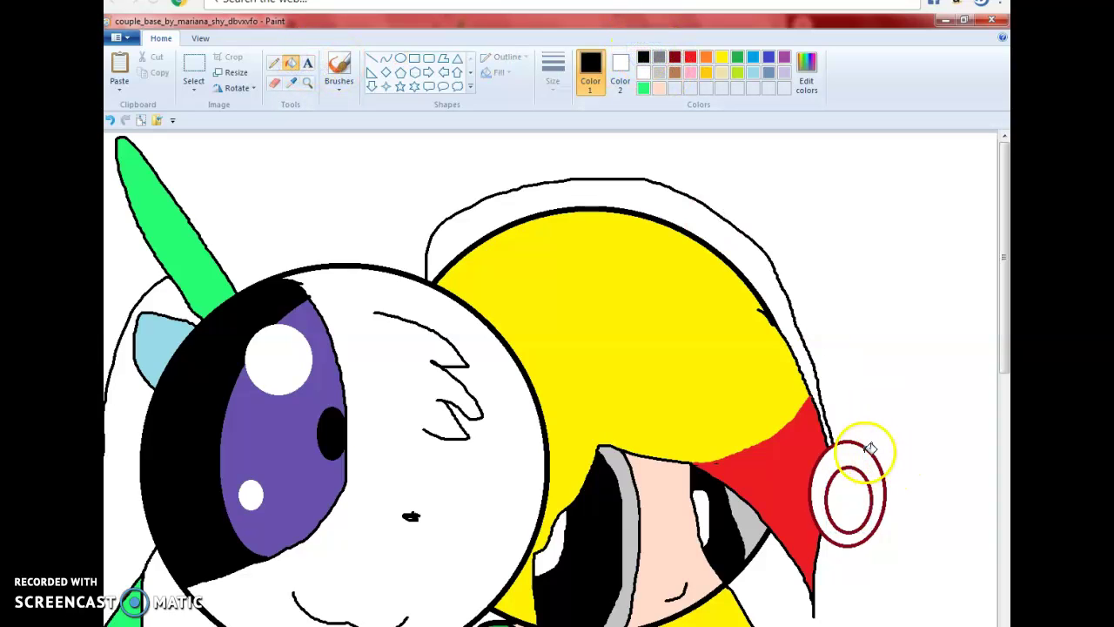
{"action": "left_click", "coordinate": [870, 446]}
{"action": "left_click", "coordinate": [859, 471]}
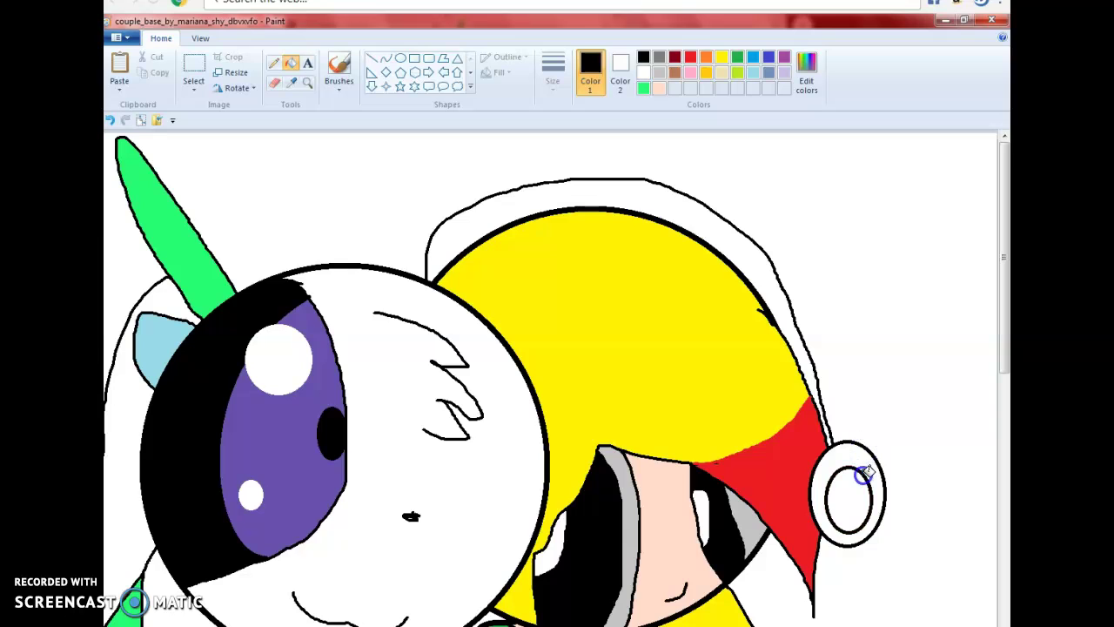
{"action": "left_click", "coordinate": [659, 57]}
{"action": "left_click", "coordinate": [856, 451]}
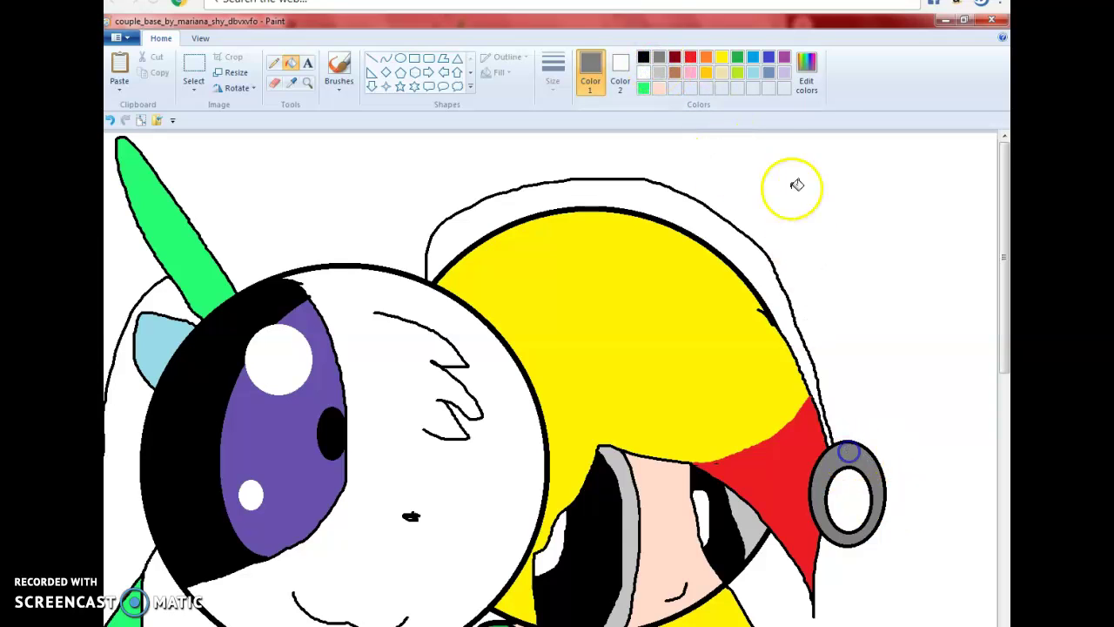
Step: Define a very pale blue based on the basic bright blue and fill the earcup's inner oval with it
{"action": "left_click", "coordinate": [802, 92]}
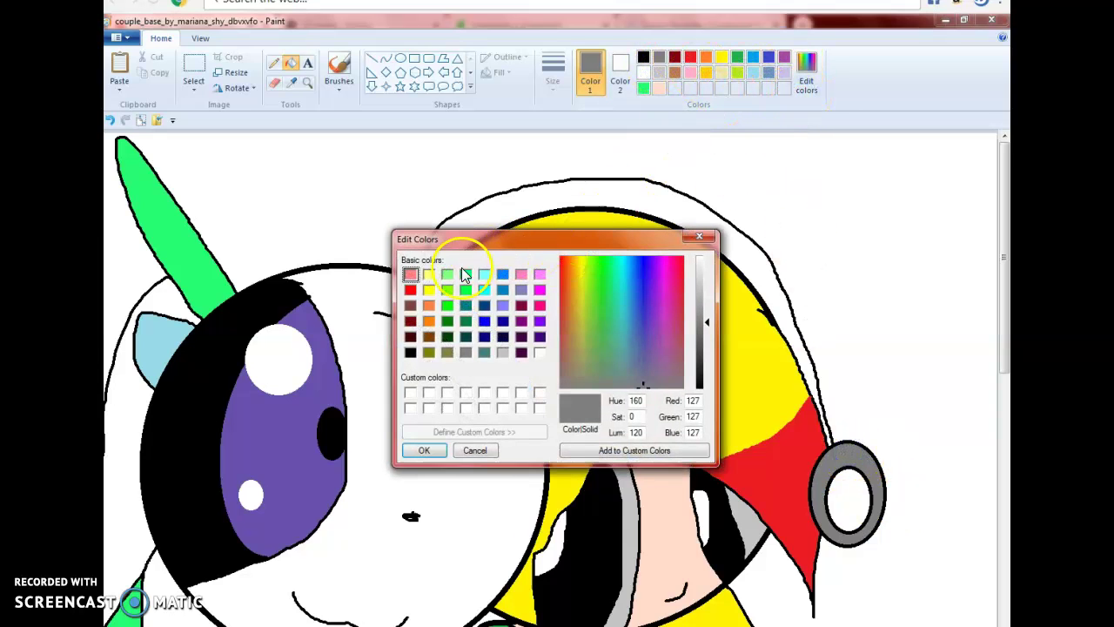
{"action": "left_click", "coordinate": [503, 275]}
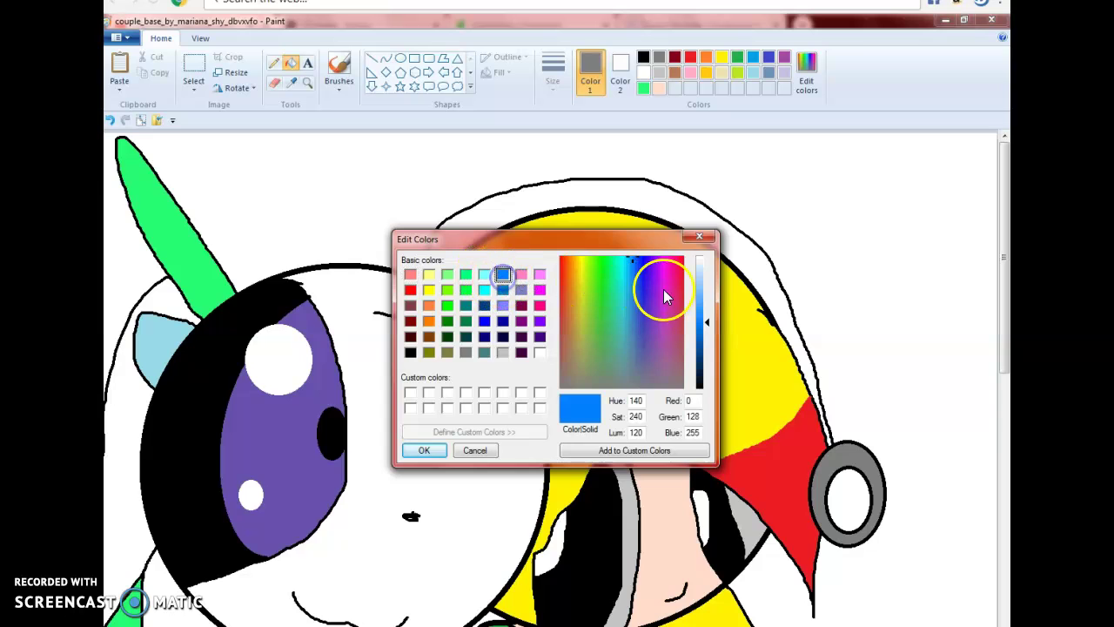
{"action": "left_click", "coordinate": [702, 261]}
{"action": "left_click", "coordinate": [428, 449]}
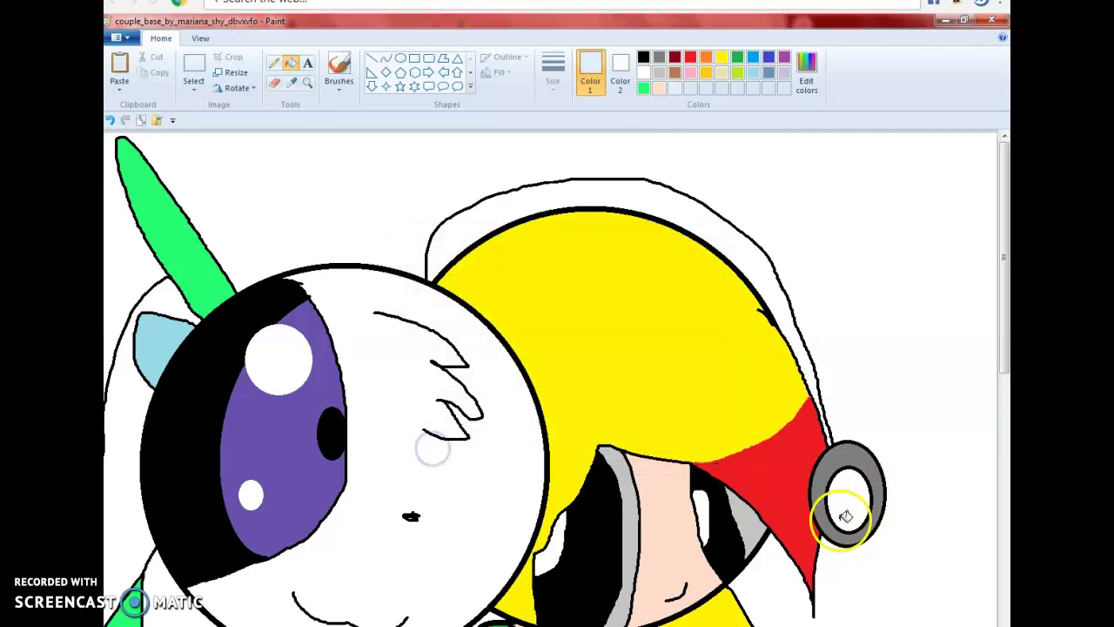
{"action": "scroll", "coordinate": [871, 455], "scroll_direction": "down", "scroll_amount": 5}
{"action": "scroll", "coordinate": [667, 286], "scroll_direction": "up", "scroll_amount": 2}
{"action": "scroll", "coordinate": [663, 289], "scroll_direction": "down", "scroll_amount": 2}
{"action": "scroll", "coordinate": [662, 289], "scroll_direction": "up", "scroll_amount": 3}
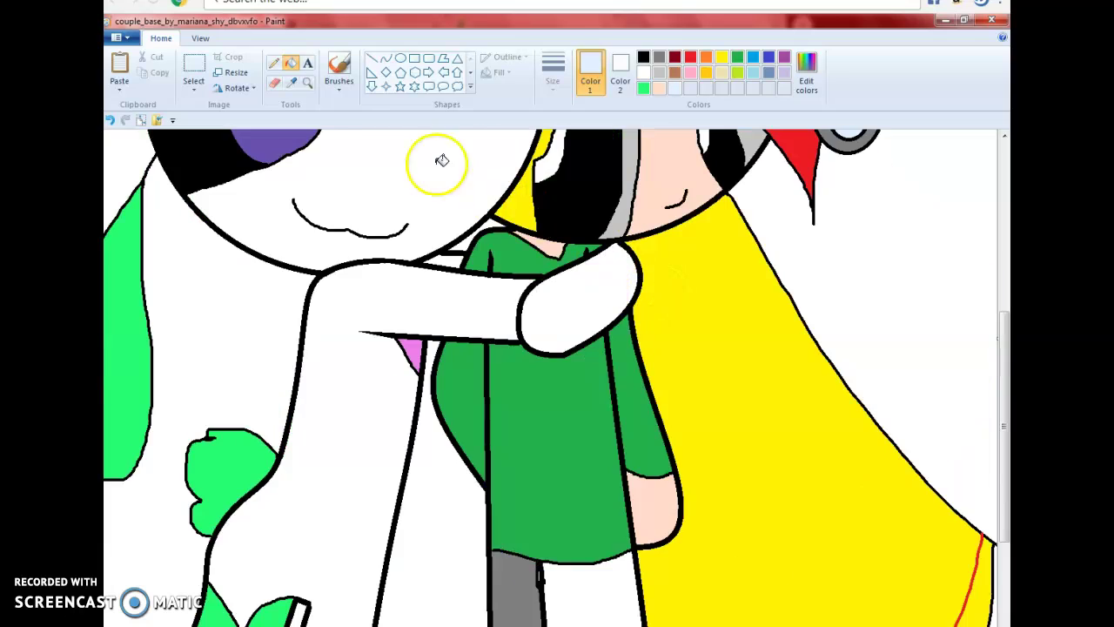
Step: Draw a wide, flat black oval over the rabbit's nose and fill it with black
{"action": "scroll", "coordinate": [323, 157], "scroll_direction": "up", "scroll_amount": 3}
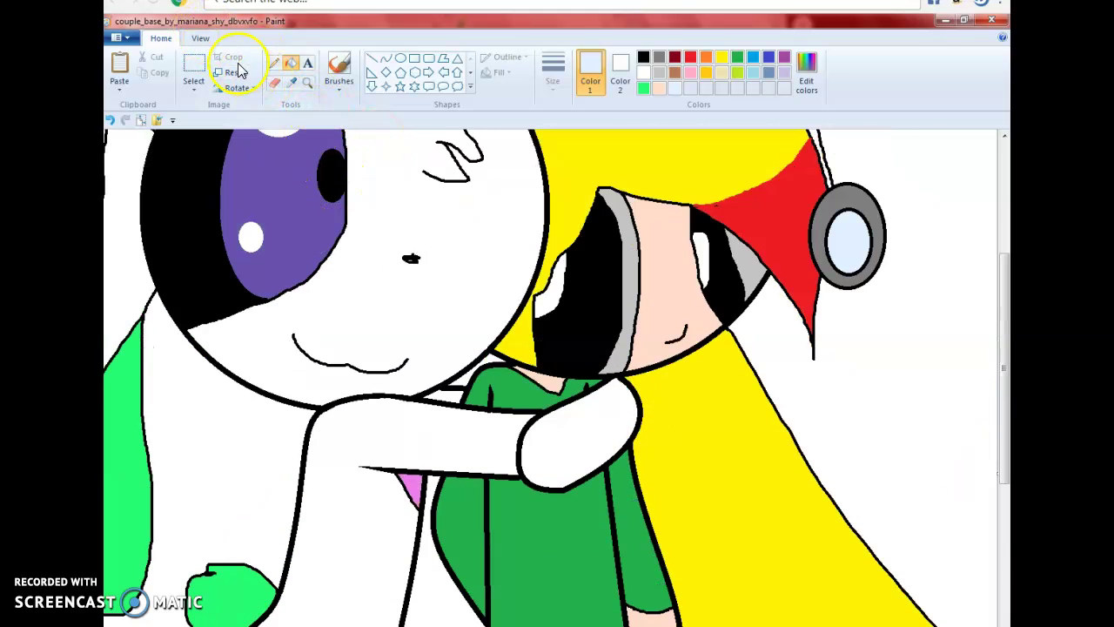
{"action": "left_click", "coordinate": [400, 58]}
{"action": "left_click", "coordinate": [644, 58]}
{"action": "left_click_drag", "start_coordinate": [387, 252], "coordinate": [440, 272]}
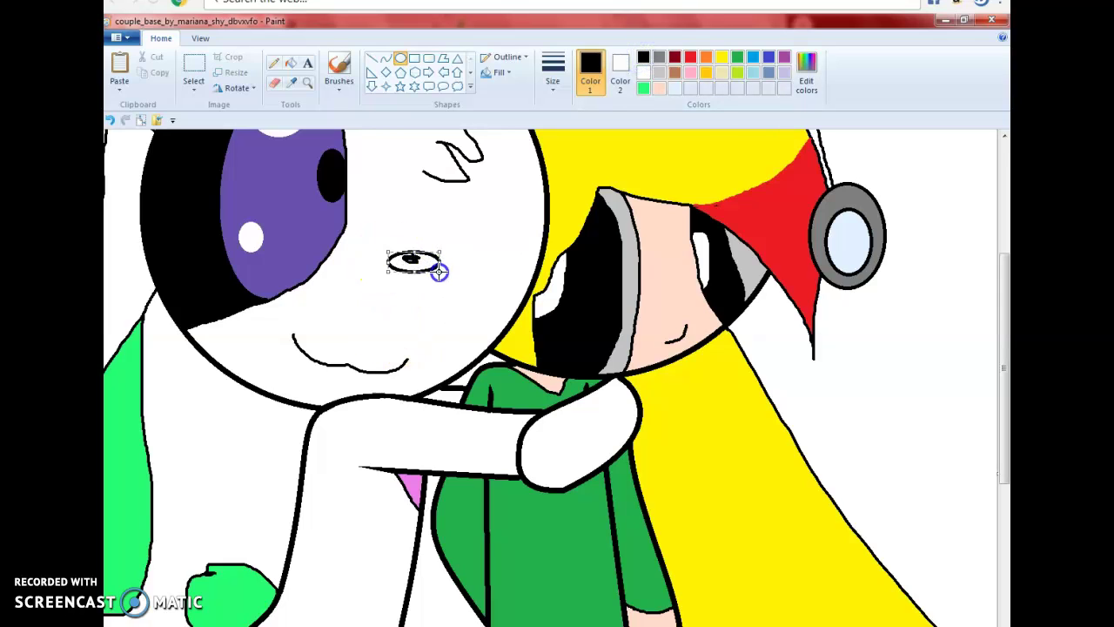
{"action": "left_click", "coordinate": [291, 63]}
{"action": "left_click", "coordinate": [414, 262]}
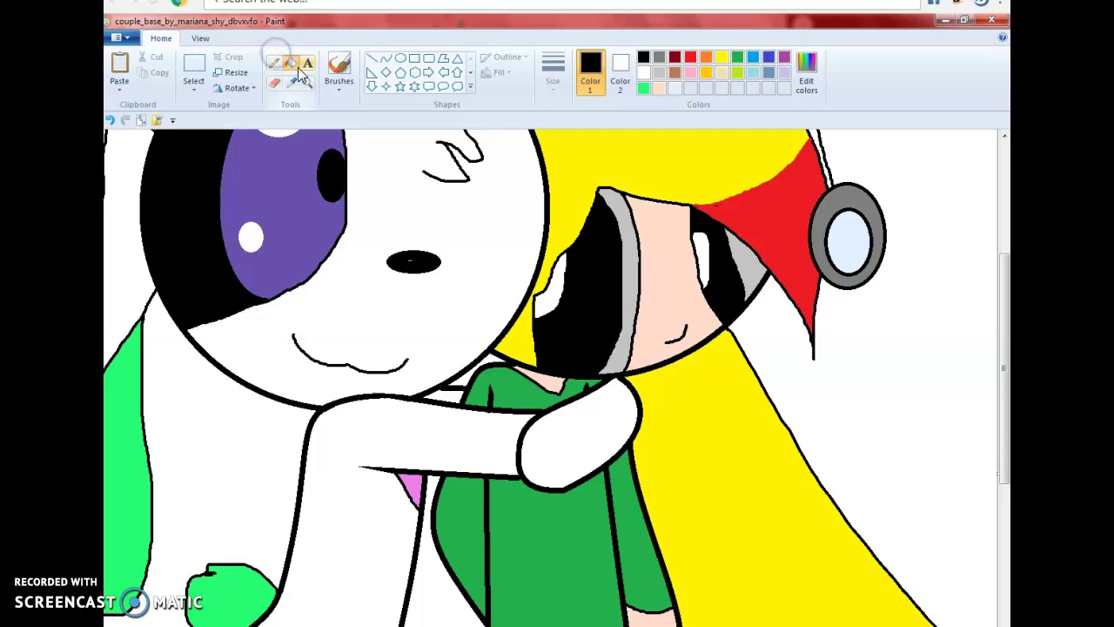
Step: Fill the rabbit's oval nose with white to erase it, and draw a small black dot nose with the Pencil
{"action": "right_click", "coordinate": [419, 256]}
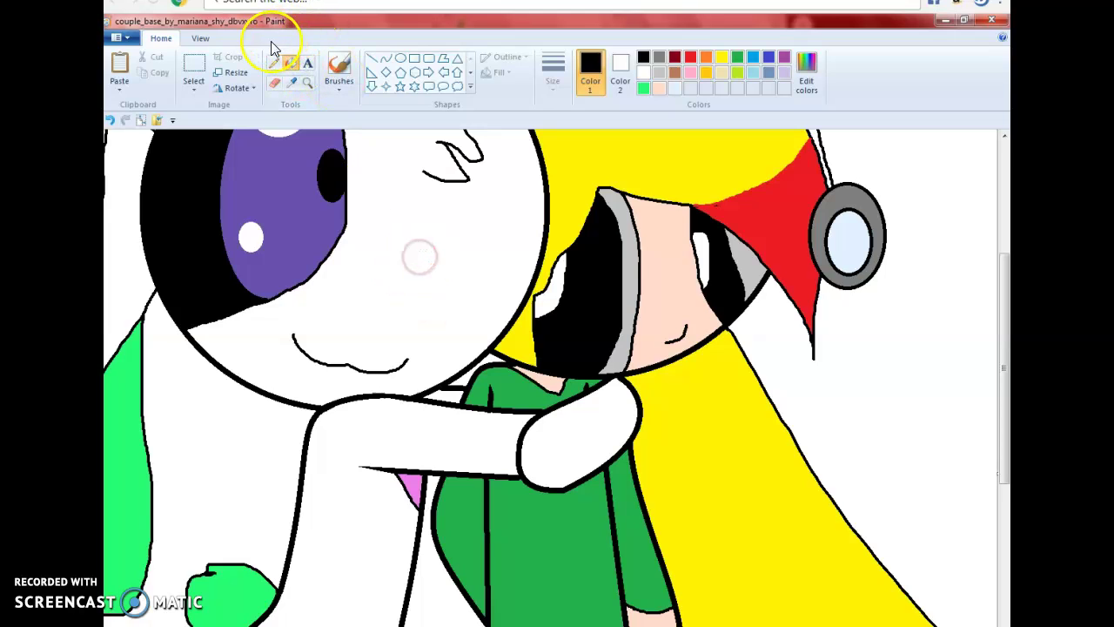
{"action": "left_click", "coordinate": [273, 66]}
{"action": "right_click", "coordinate": [393, 272]}
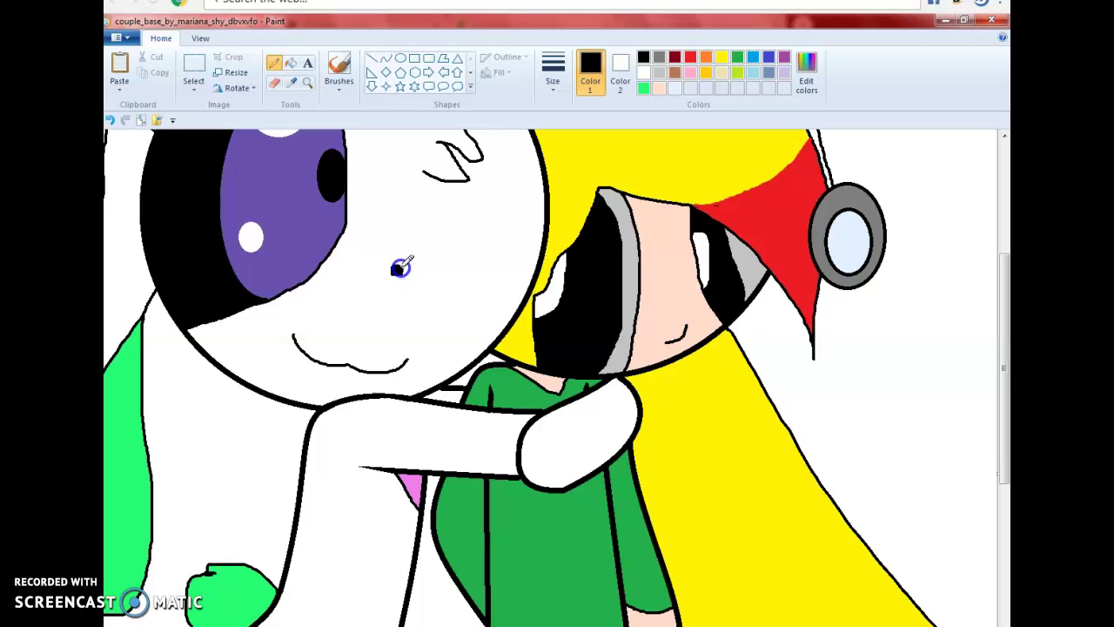
Step: Zoom out, select the pasted rabbit reference picture beside the drawing and delete the selected area
{"action": "left_click", "coordinate": [200, 38]}
{"action": "left_click", "coordinate": [149, 70]}
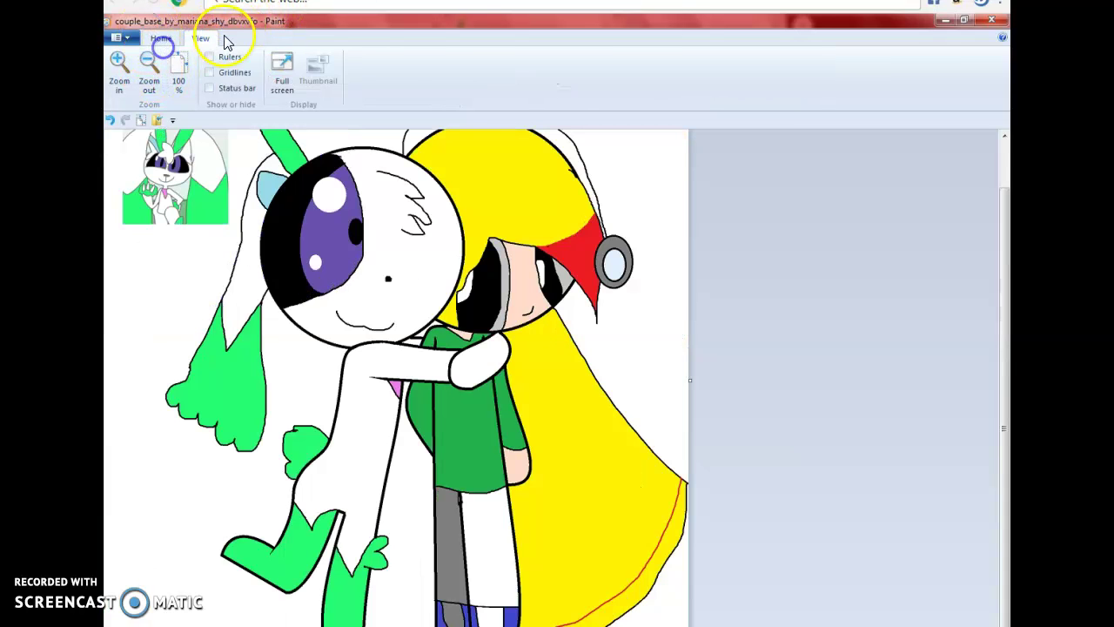
{"action": "left_click", "coordinate": [164, 38]}
{"action": "left_click", "coordinate": [308, 63]}
{"action": "scroll", "coordinate": [142, 478], "scroll_direction": "up", "scroll_amount": 2}
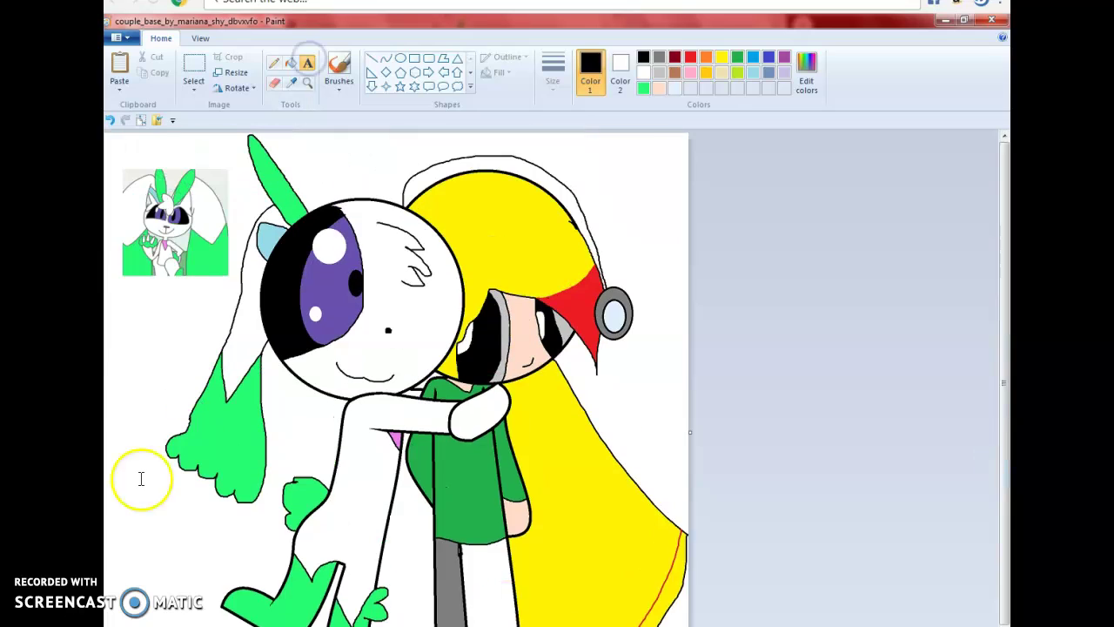
{"action": "left_click", "coordinate": [193, 69]}
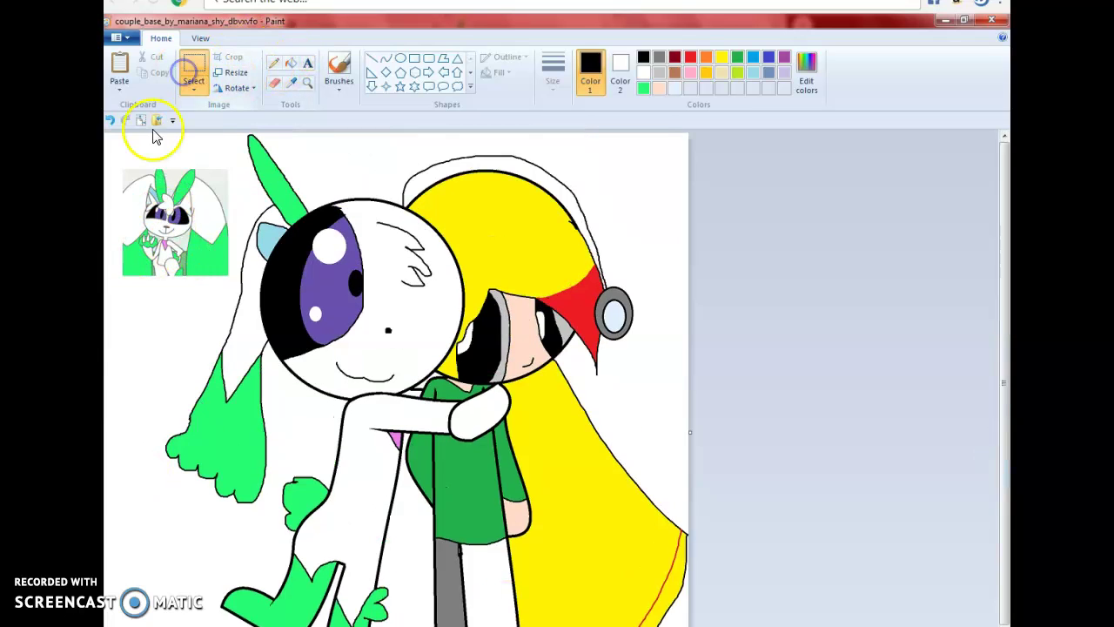
{"action": "left_click_drag", "start_coordinate": [230, 171], "coordinate": [230, 273]}
{"action": "right_click", "coordinate": [165, 219]}
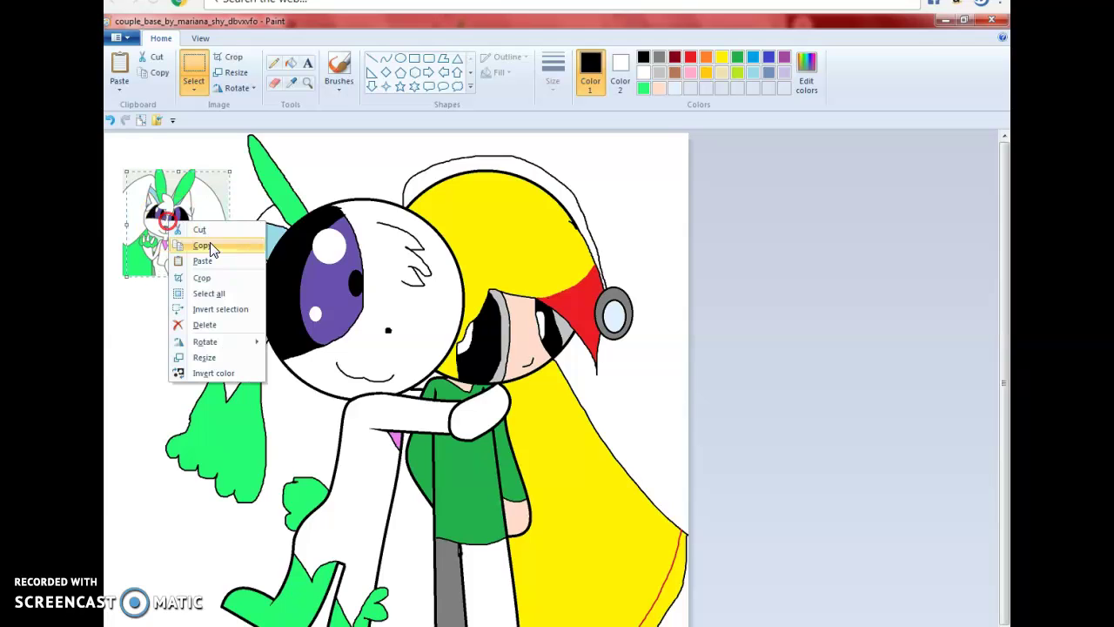
{"action": "left_click", "coordinate": [224, 323]}
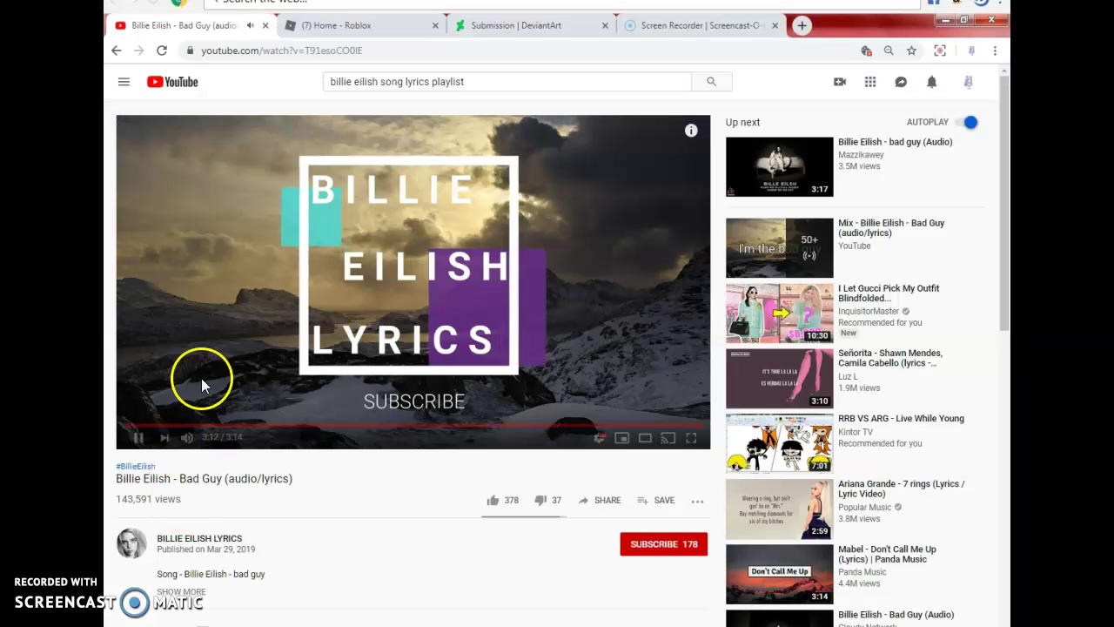
Step: Switch to YouTube in the browser and replay the Billie Eilish - Bad Guy (audio/lyrics) video
{"action": "left_click", "coordinate": [133, 424]}
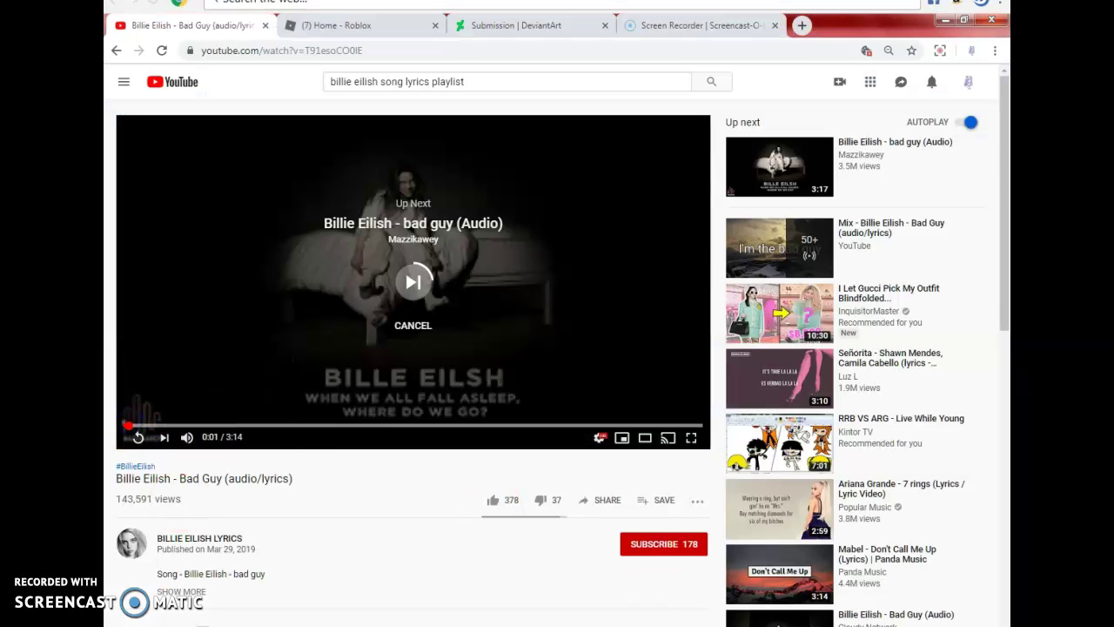
{"action": "left_click", "coordinate": [139, 434]}
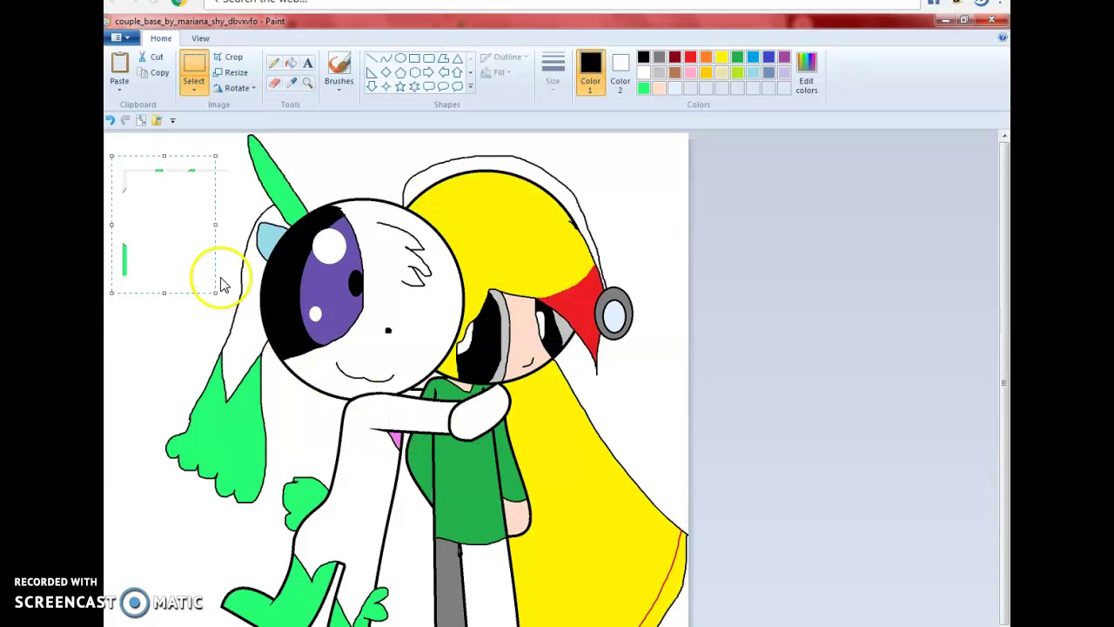
Step: Delete the leftover edges of the rabbit reference picture from the Paint canvas
{"action": "right_click", "coordinate": [152, 213]}
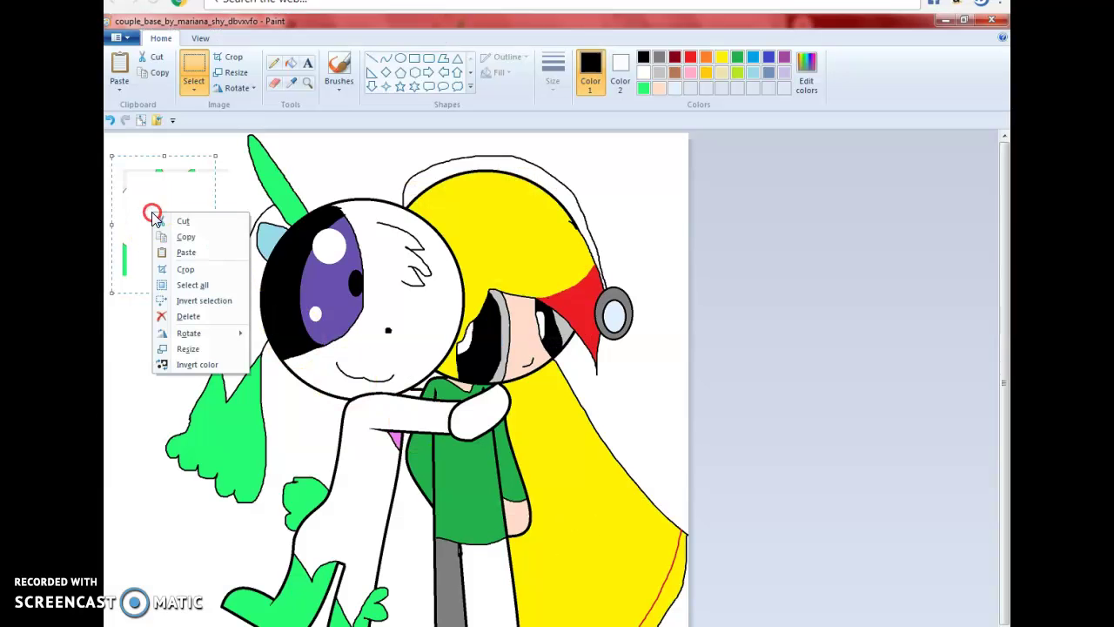
{"action": "left_click", "coordinate": [199, 319]}
{"action": "left_click_drag", "start_coordinate": [235, 156], "coordinate": [239, 179]}
{"action": "right_click", "coordinate": [218, 168]}
{"action": "left_click", "coordinate": [252, 272]}
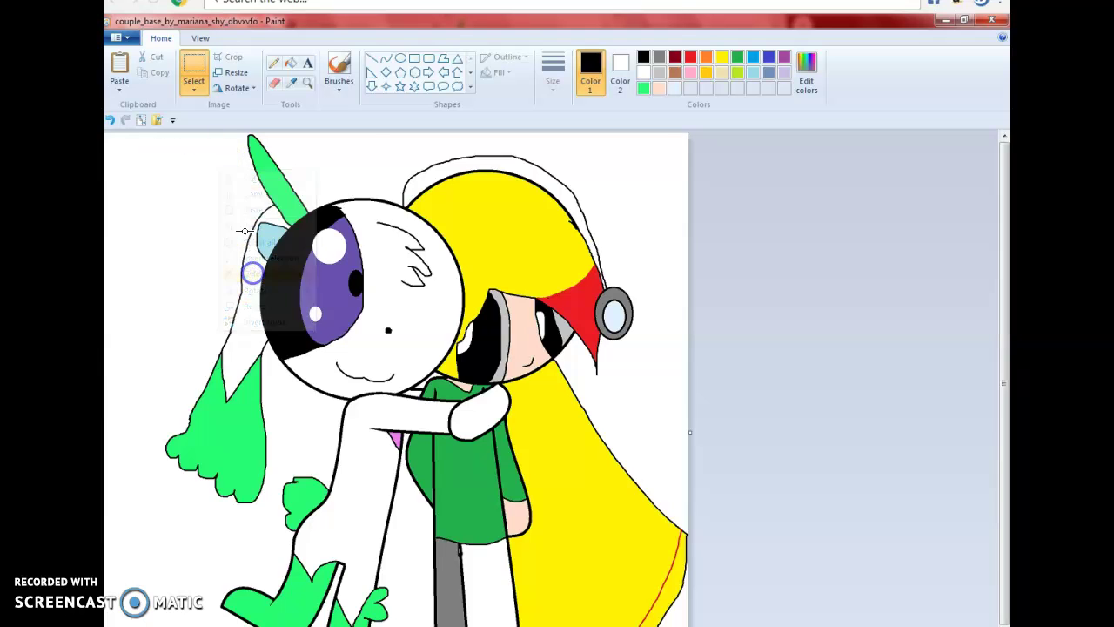
Step: Fill the strip along the lower hem of the rear figure's long yellow hair with red
{"action": "scroll", "coordinate": [693, 412], "scroll_direction": "down", "scroll_amount": 1}
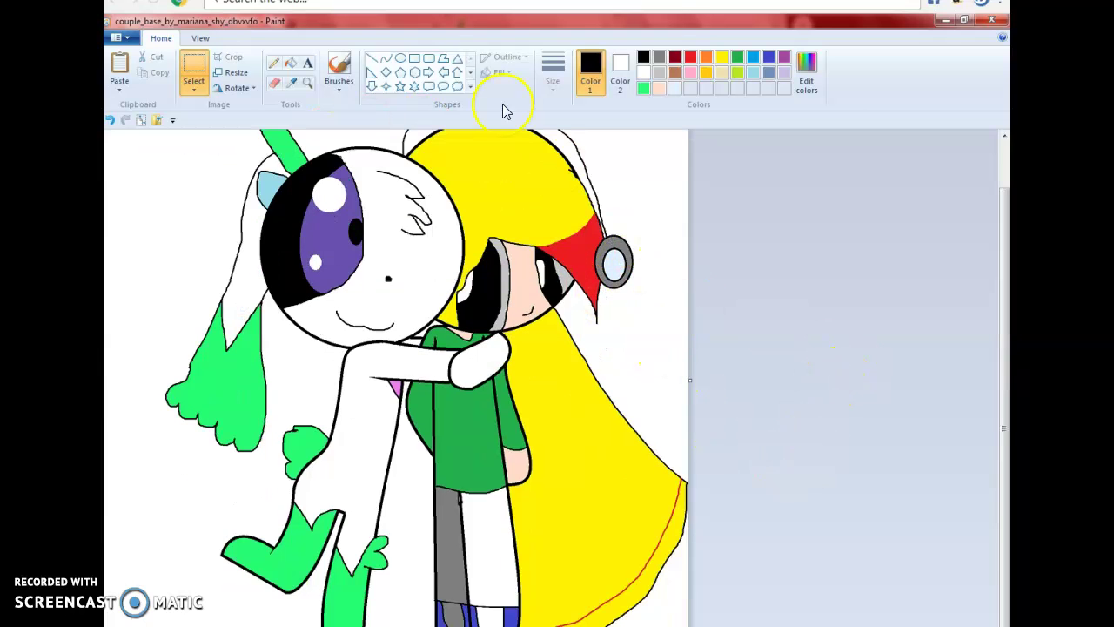
{"action": "left_click", "coordinate": [283, 66]}
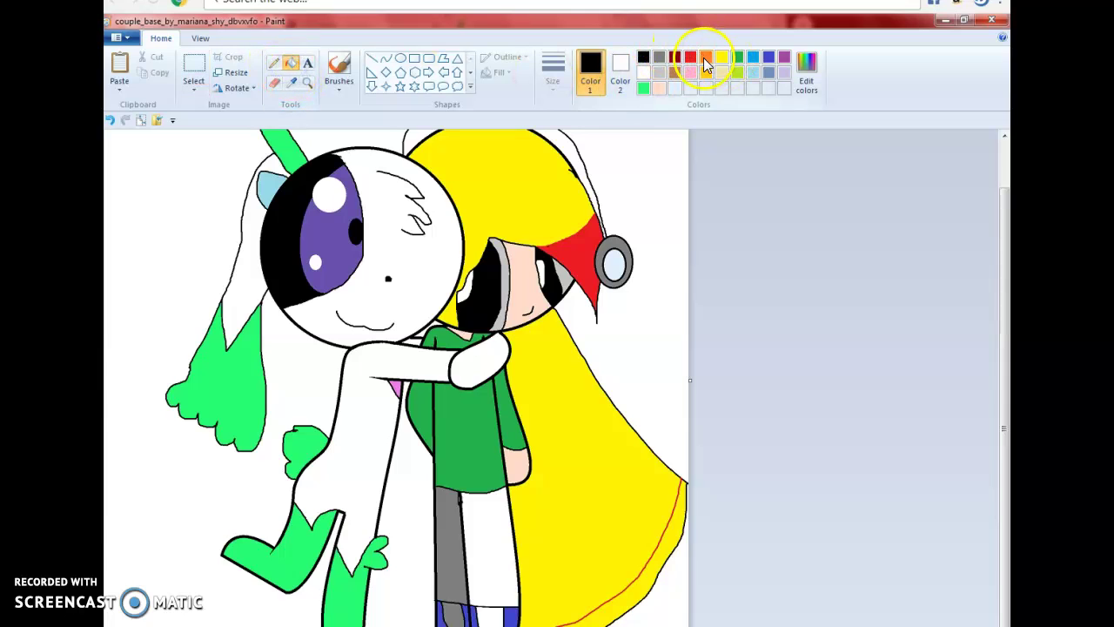
{"action": "left_click", "coordinate": [675, 562]}
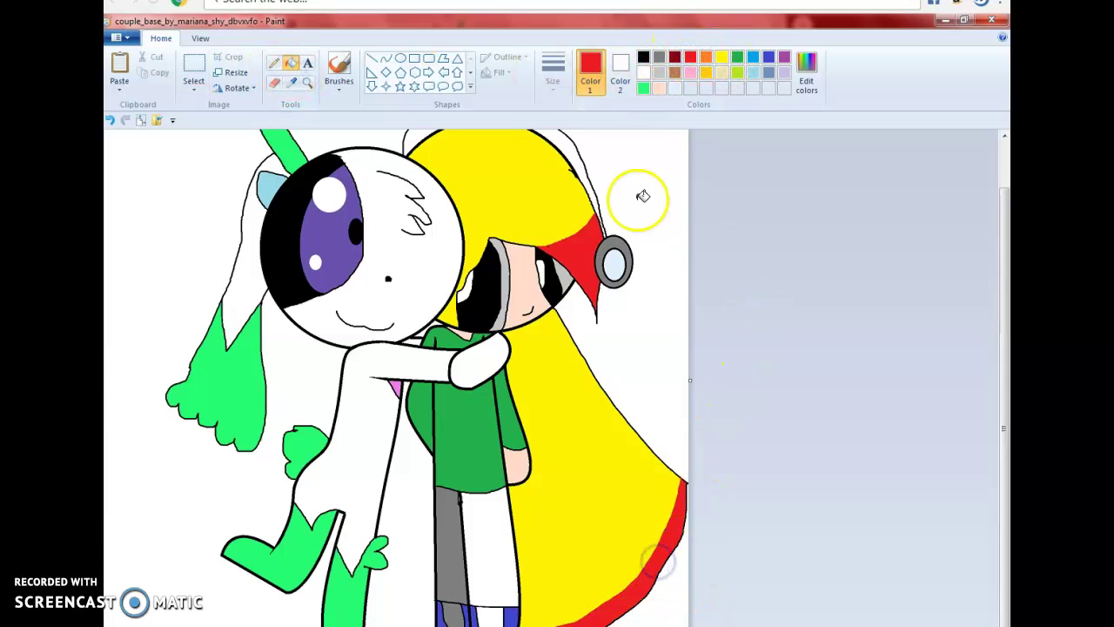
Step: Widen the canvas to the right and set the text color to the basic periwinkle blue (Red 128, Green 128, Blue 255)
{"action": "scroll", "coordinate": [640, 196], "scroll_direction": "up", "scroll_amount": 1}
{"action": "left_click_drag", "start_coordinate": [694, 432], "coordinate": [951, 430]}
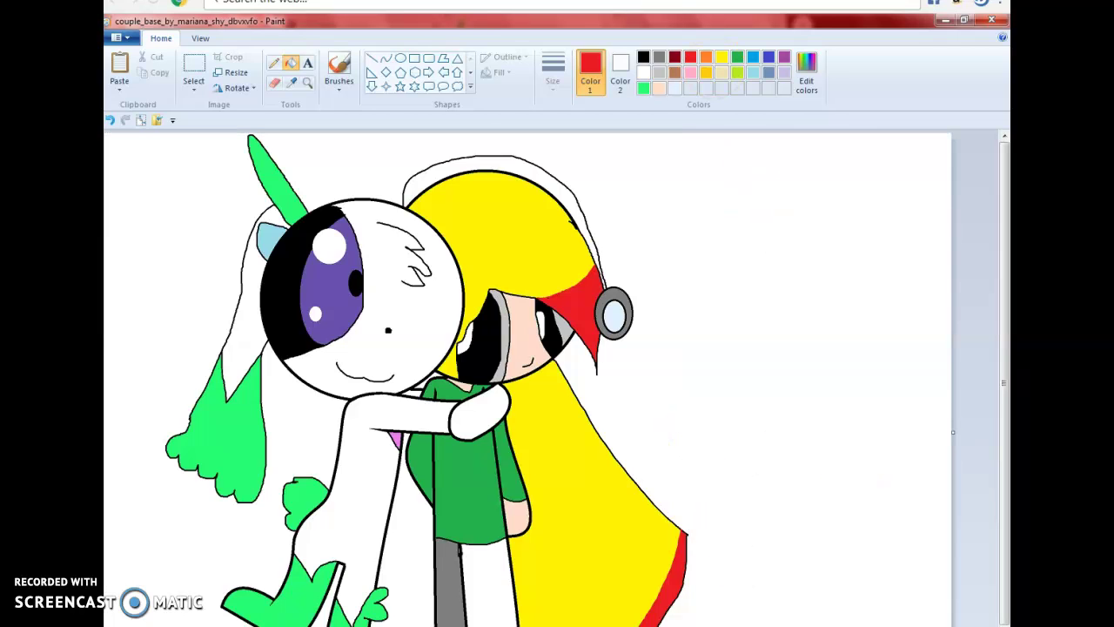
{"action": "left_click", "coordinate": [307, 63]}
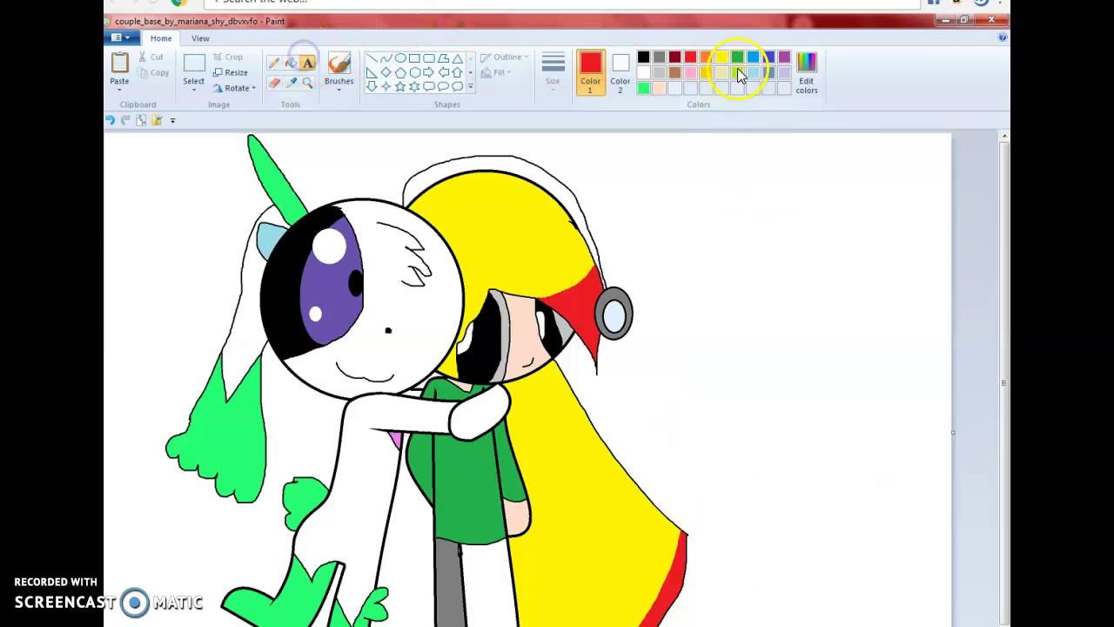
{"action": "left_click", "coordinate": [805, 74]}
{"action": "left_click", "coordinate": [502, 305]}
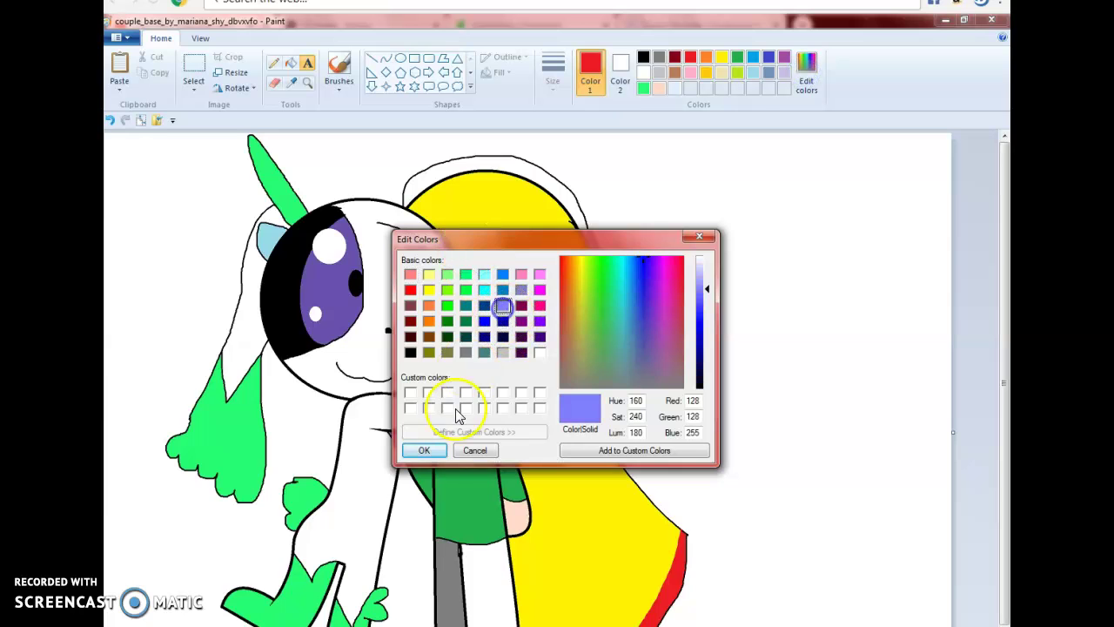
{"action": "left_click", "coordinate": [424, 450]}
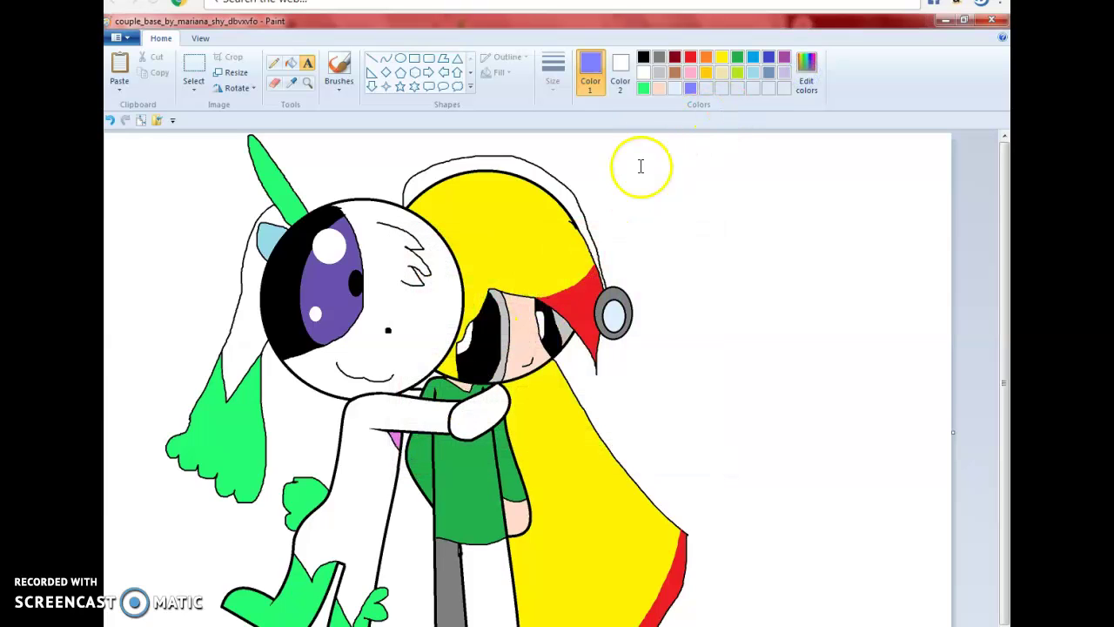
Step: Add the text "friends for life" in 72-point Segoe Script in the empty area to the right of the figures' heads
{"action": "left_click_drag", "start_coordinate": [902, 393], "coordinate": [935, 426]}
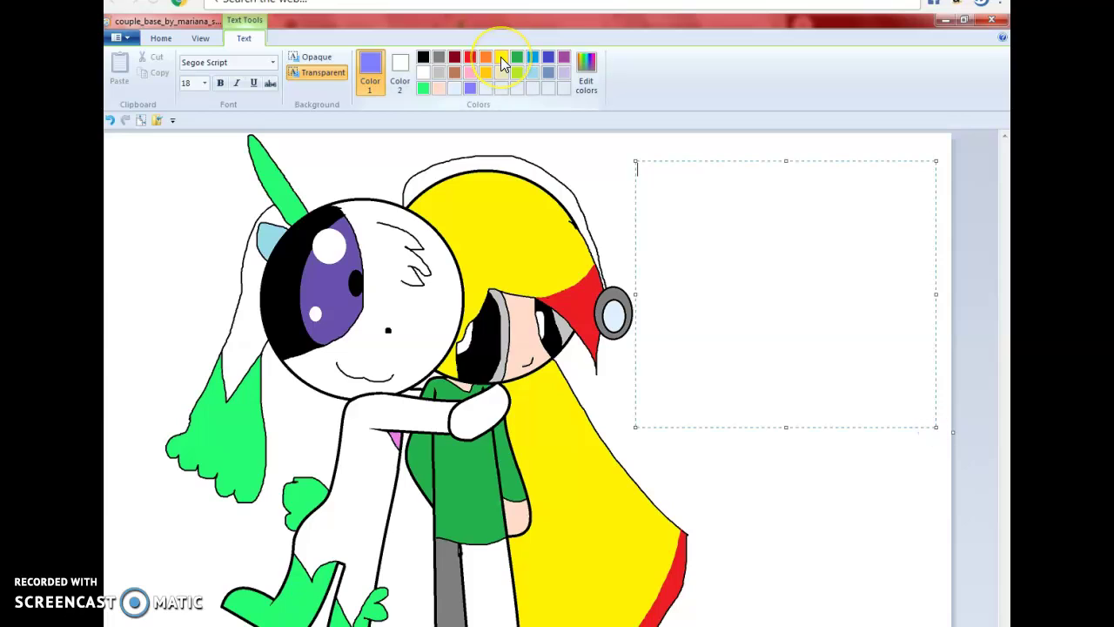
{"action": "left_click", "coordinate": [204, 83]}
{"action": "left_click", "coordinate": [194, 279]}
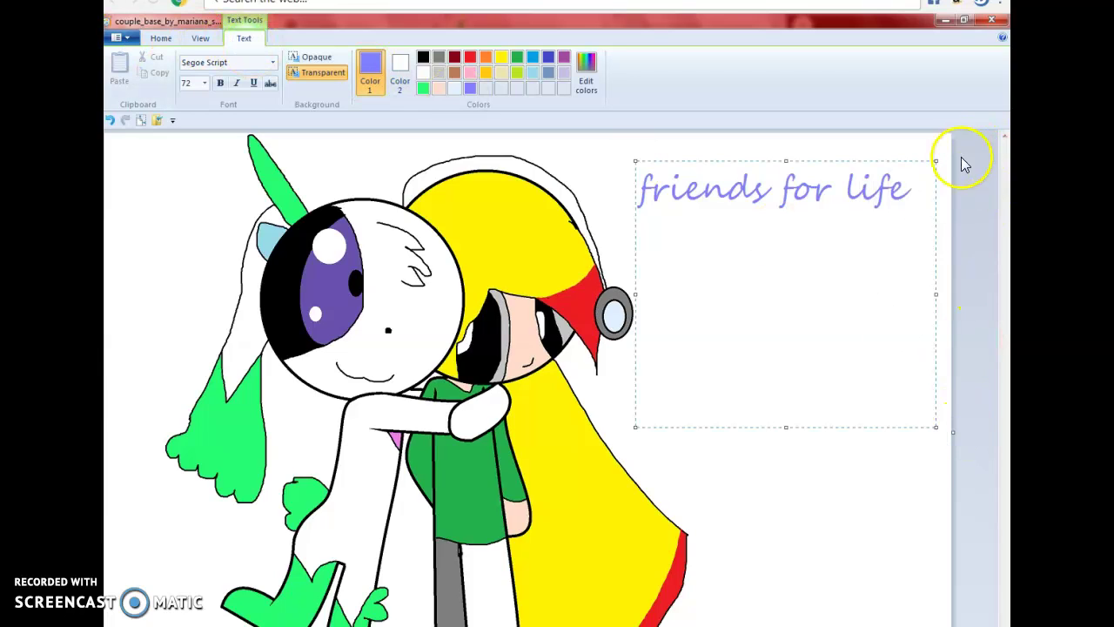
{"action": "left_click", "coordinate": [920, 149]}
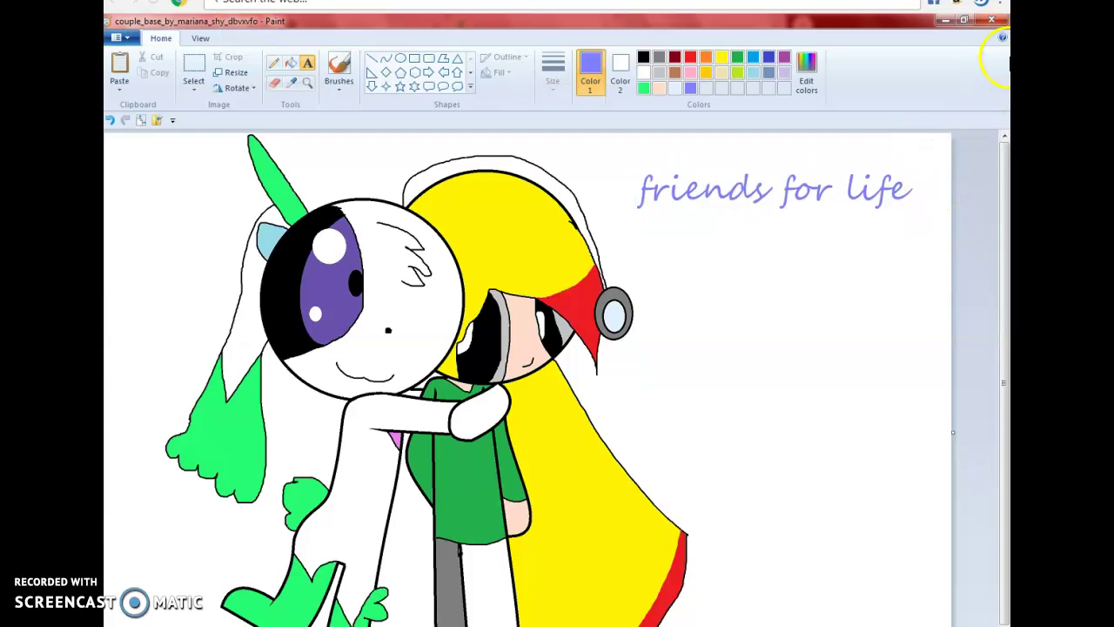
Step: Close Paint and save the changes to the couple base drawing
{"action": "left_click", "coordinate": [989, 19]}
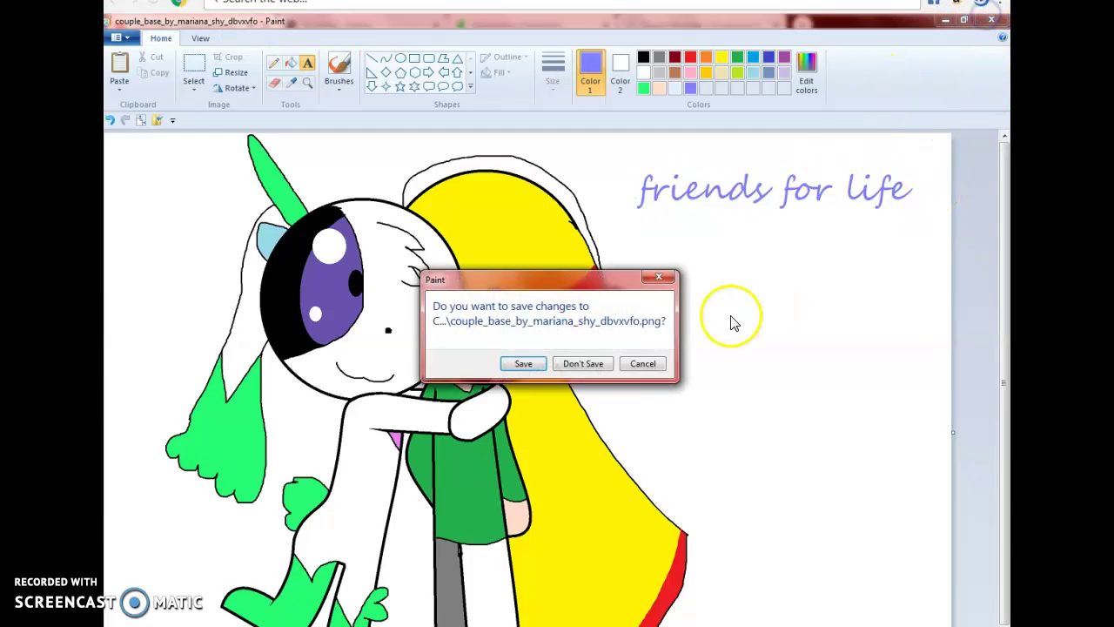
{"action": "left_click", "coordinate": [523, 364]}
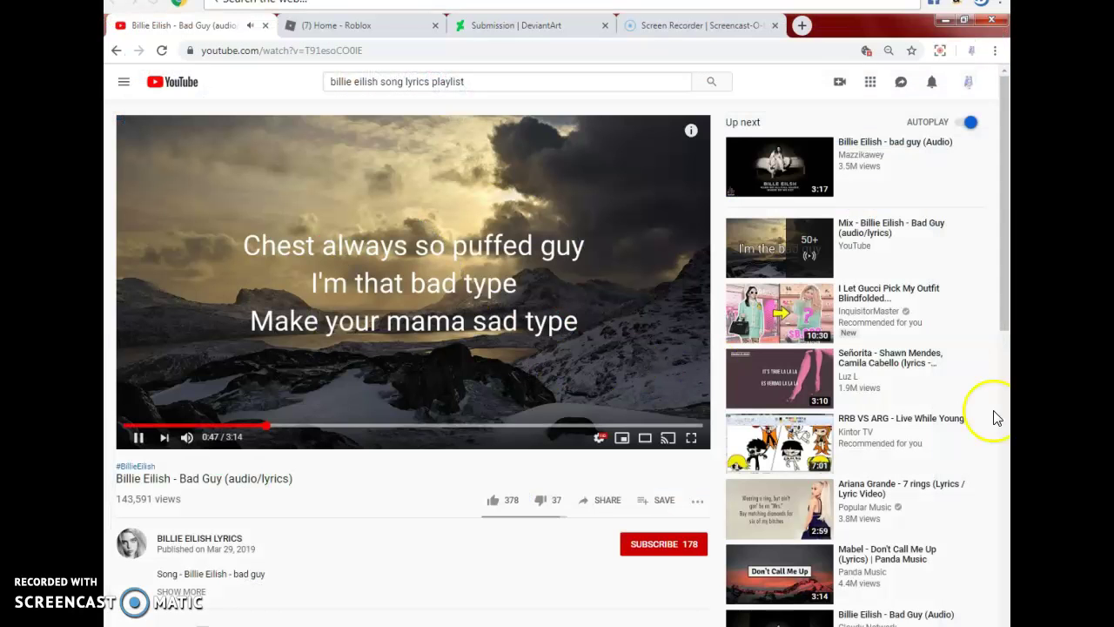
Step: Switch to the file explorer and search the Downloads folder for "couple"
{"action": "key", "text": "alt+Tab"}
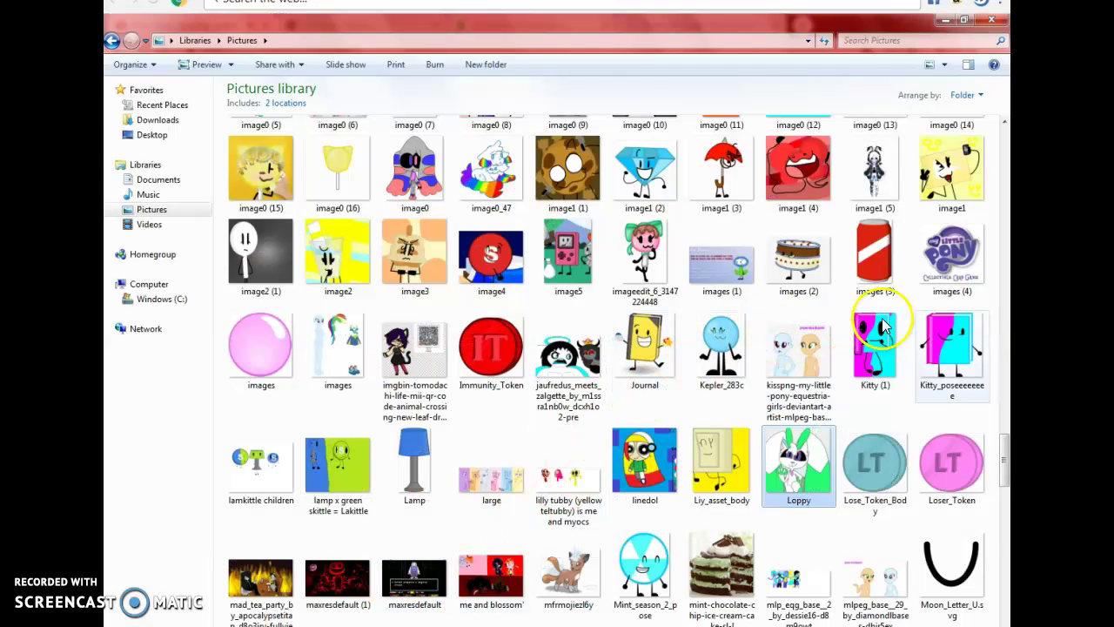
{"action": "left_click", "coordinate": [194, 120]}
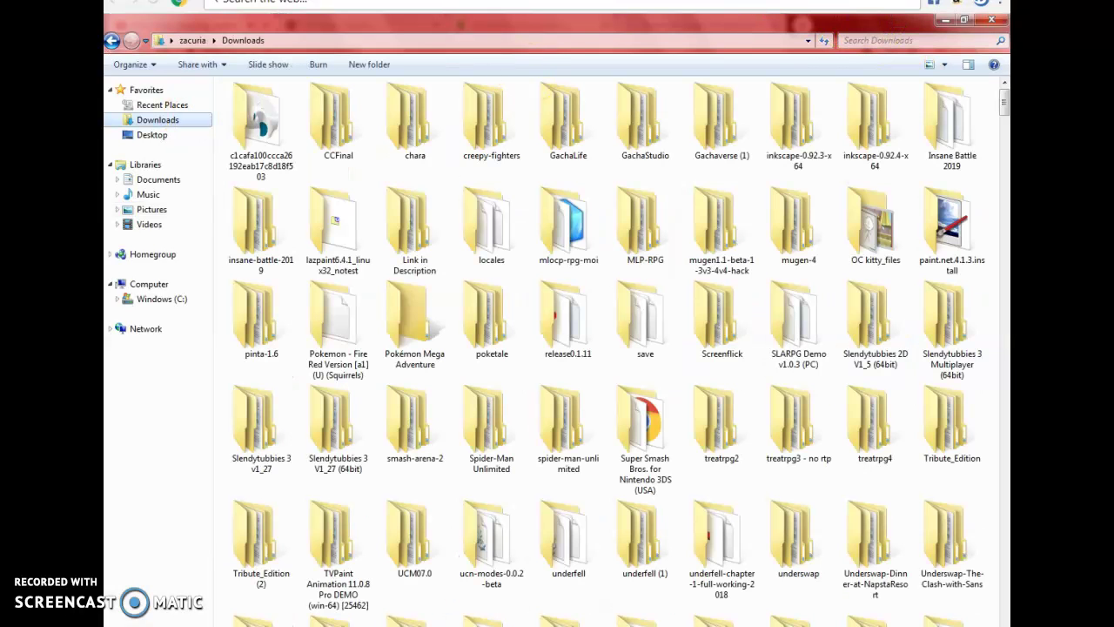
{"action": "left_click", "coordinate": [932, 43]}
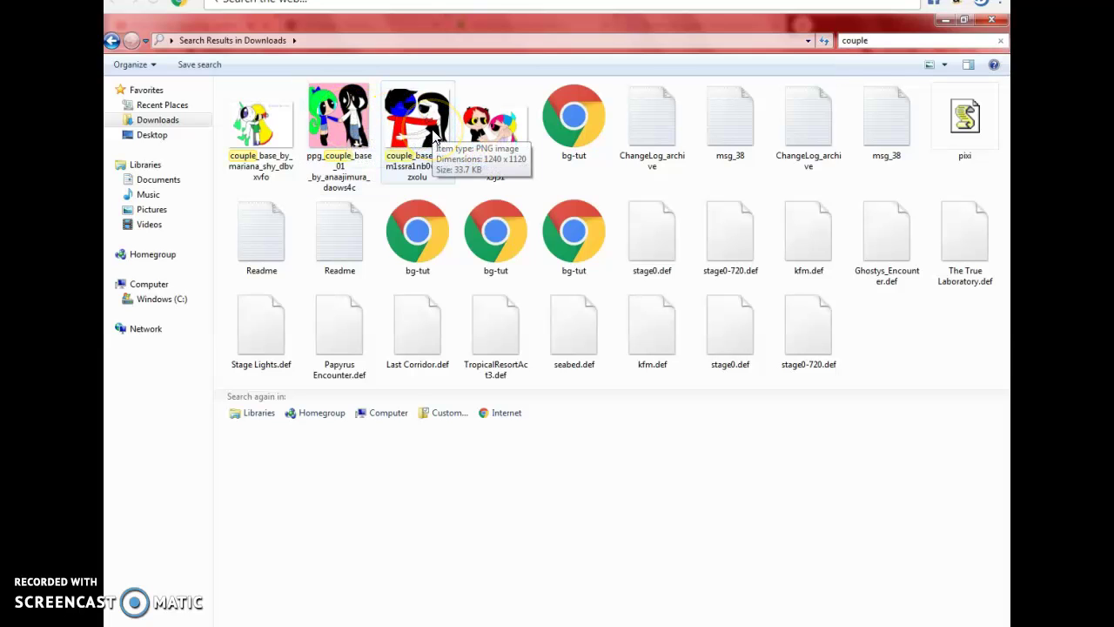
{"action": "left_click", "coordinate": [281, 163]}
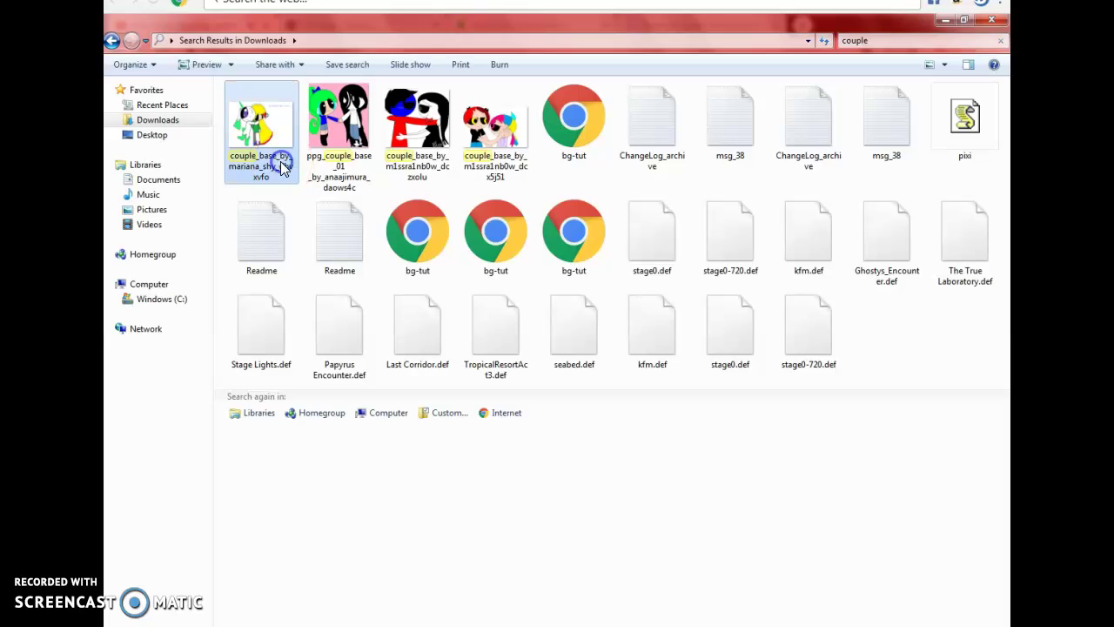
{"action": "right_click", "coordinate": [286, 168]}
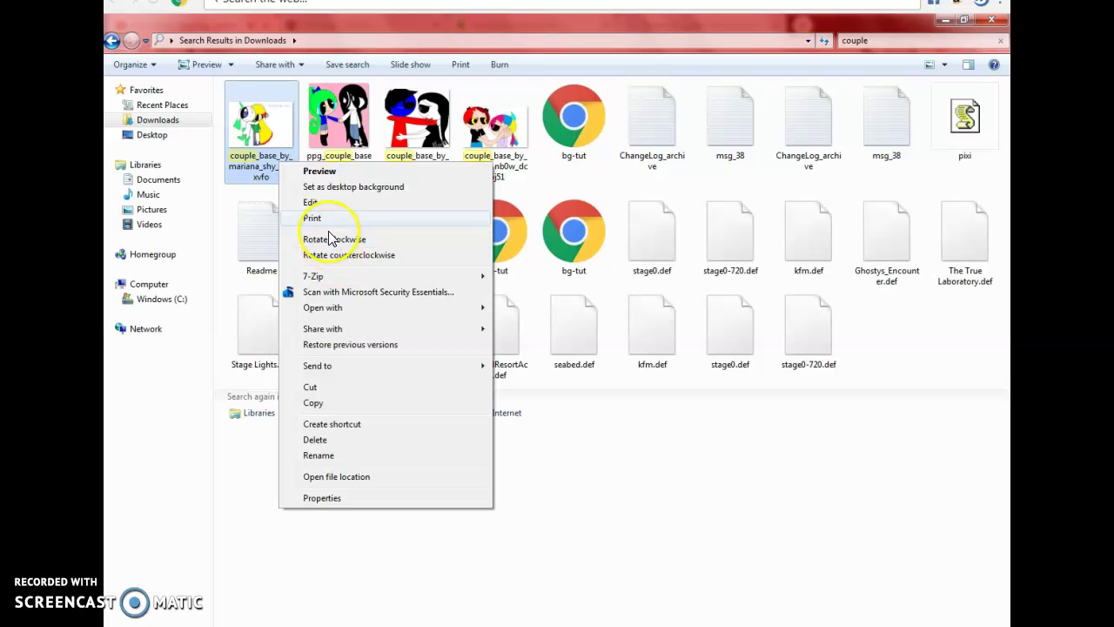
{"action": "left_click", "coordinate": [319, 455]}
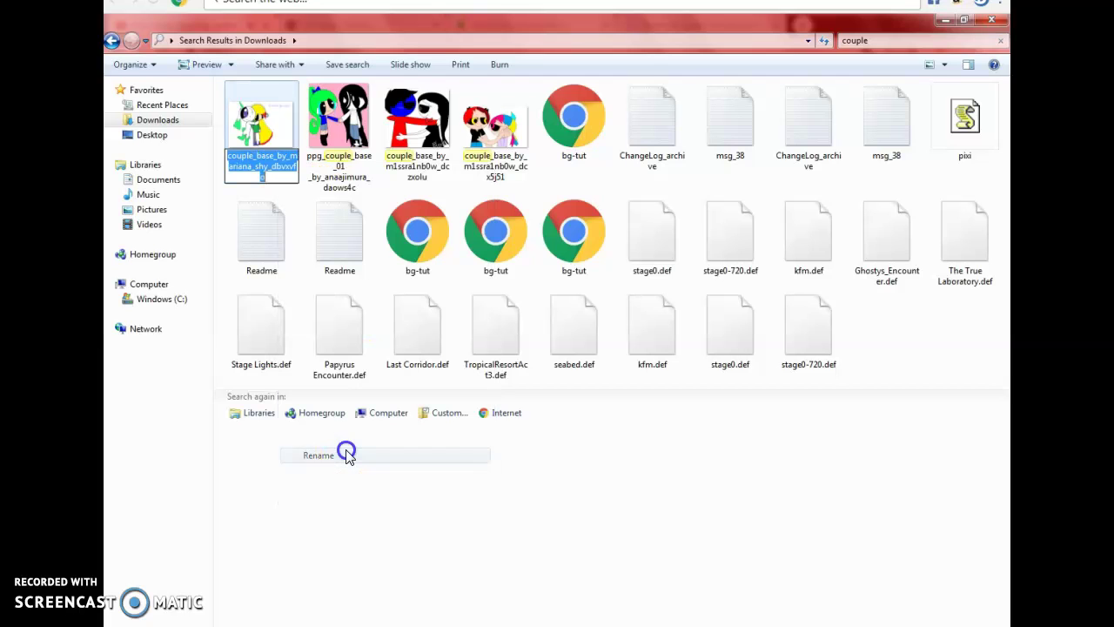
{"action": "key", "text": "BackSpace"}
{"action": "type", "text": "F"}
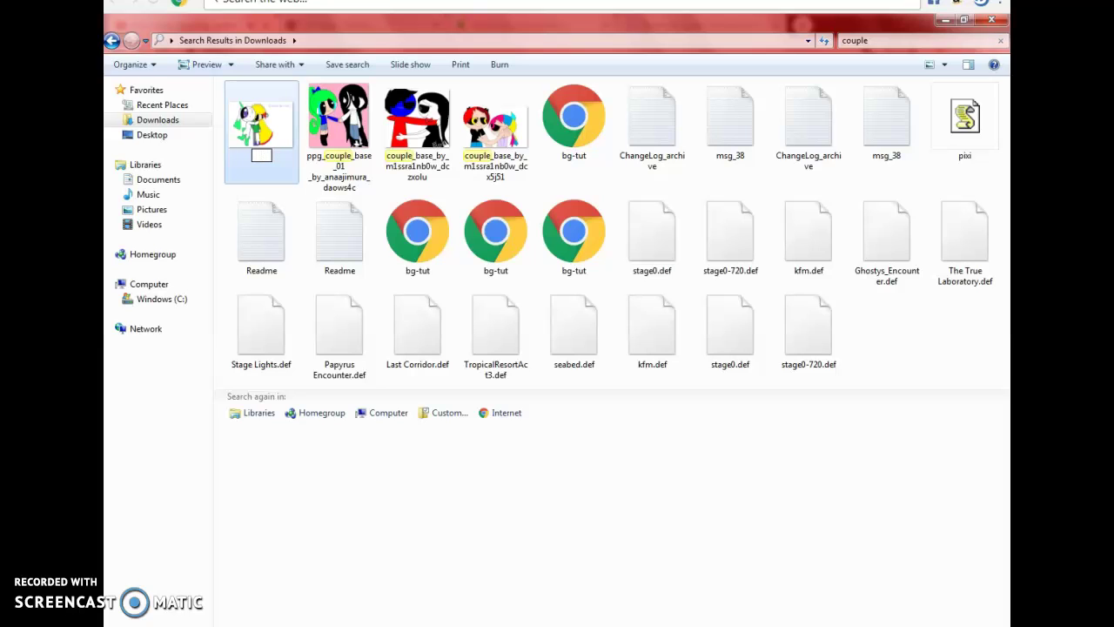
{"action": "left_click", "coordinate": [644, 525]}
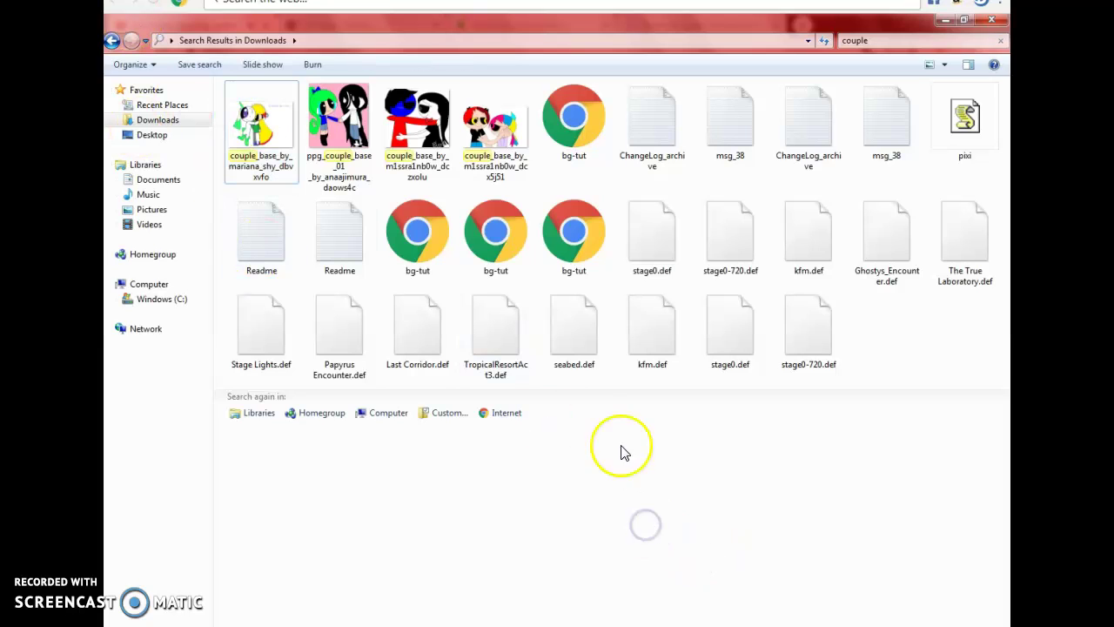
Step: View the saved couple base drawing in Windows Photo Viewer, and close the viewer
{"action": "left_click", "coordinate": [281, 162]}
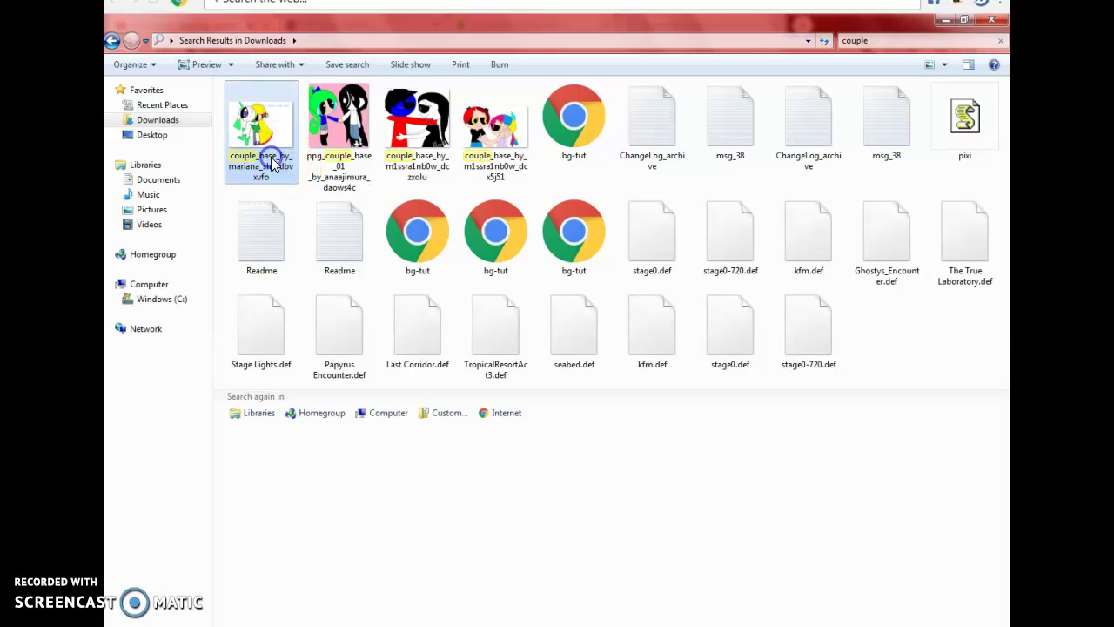
{"action": "right_click", "coordinate": [259, 158]}
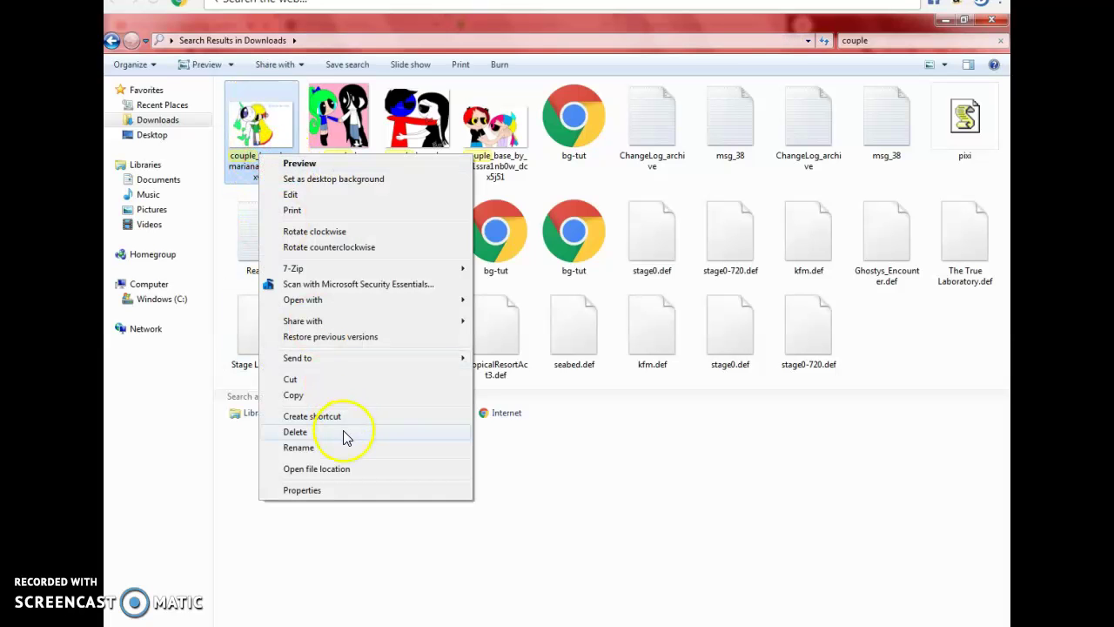
{"action": "left_click", "coordinate": [331, 459]}
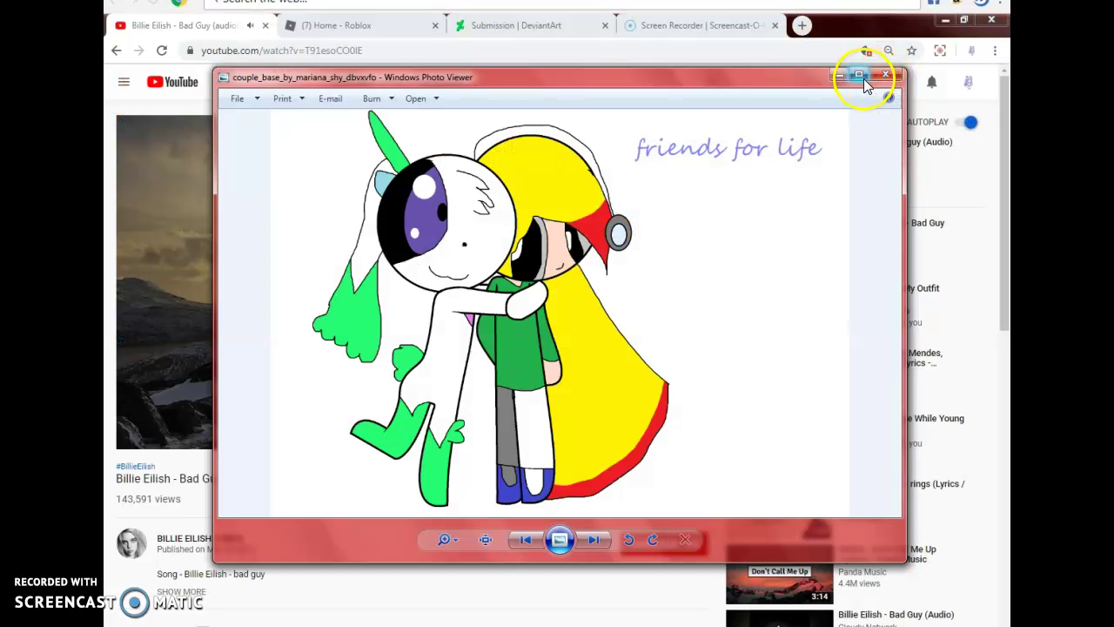
{"action": "right_click", "coordinate": [557, 360]}
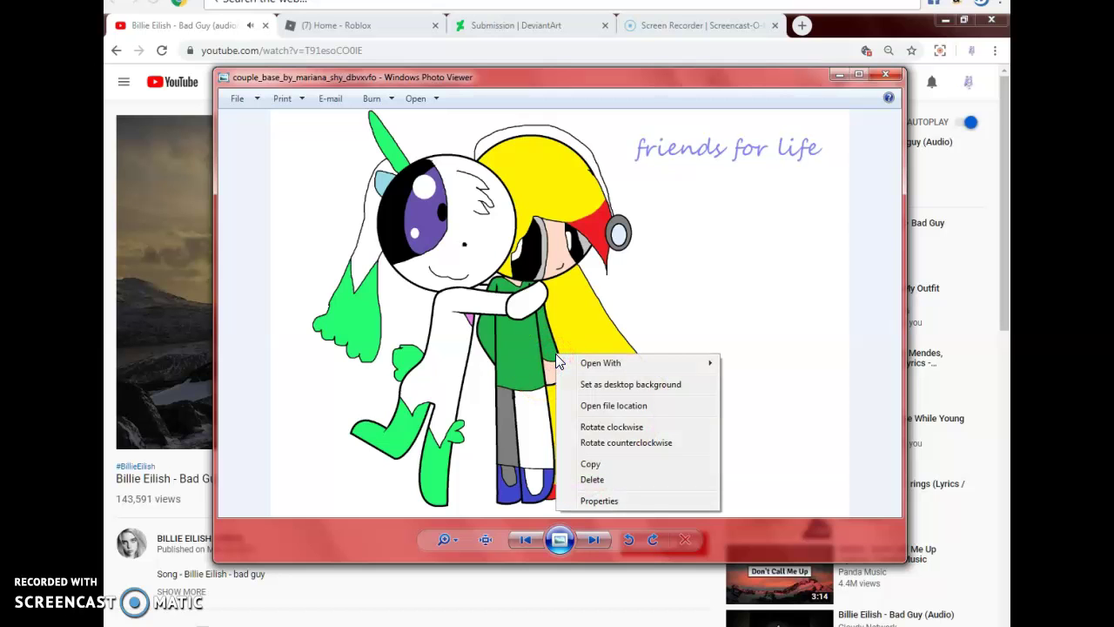
{"action": "left_click", "coordinate": [885, 74]}
{"action": "left_click", "coordinate": [885, 74]}
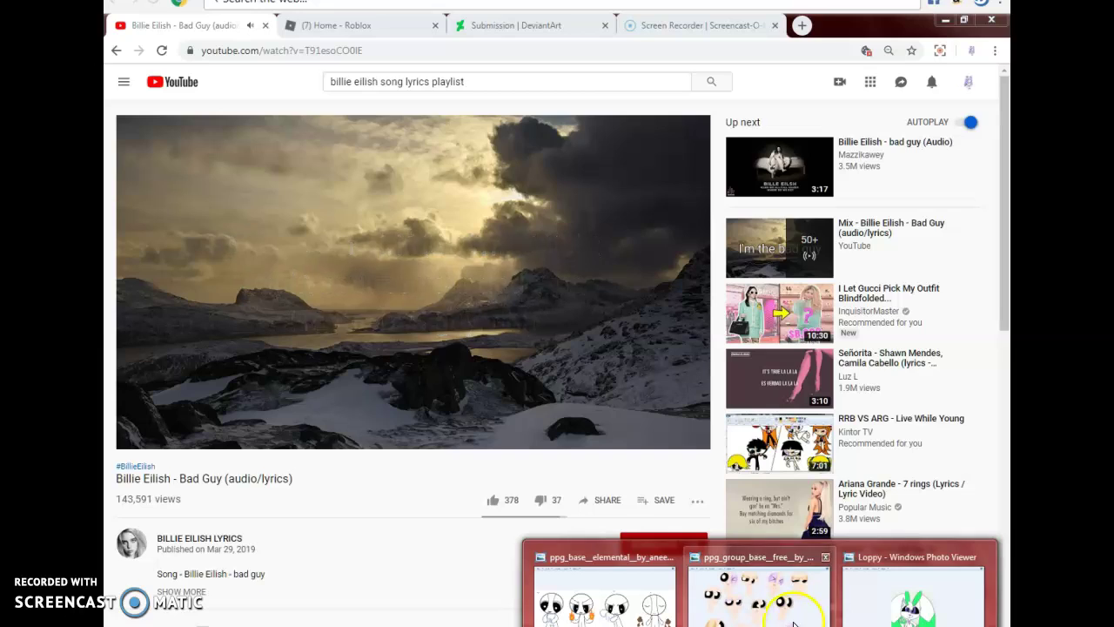
Step: Bring up the ppg_group_base image in its open Windows Photo Viewer window
{"action": "left_click", "coordinate": [906, 601]}
{"action": "left_click", "coordinate": [757, 594]}
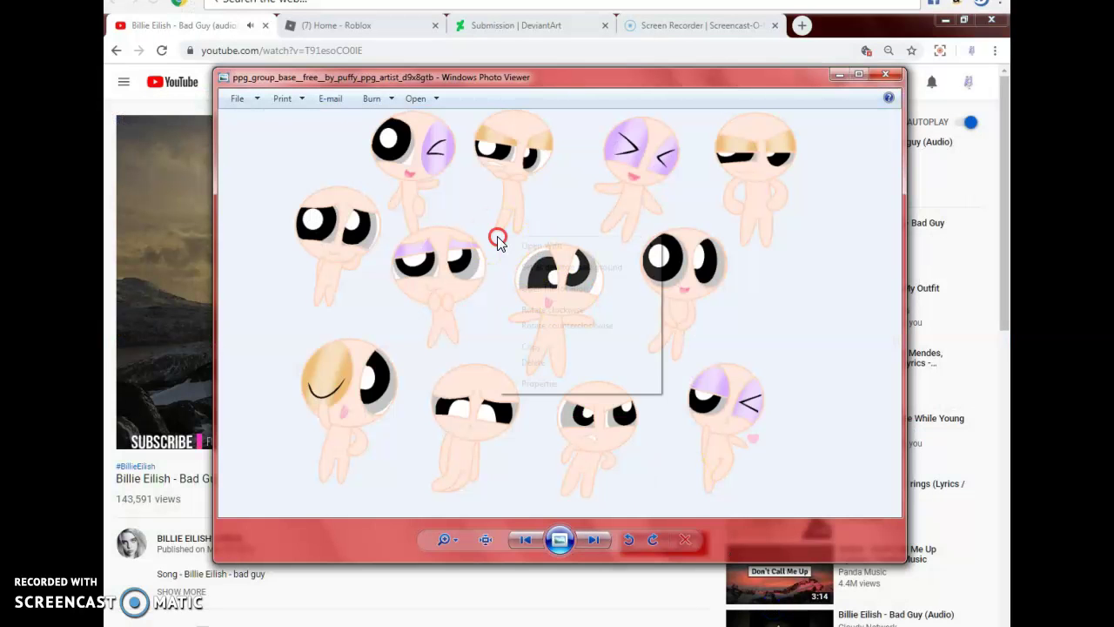
Step: Open the ppg_group_base image in Paint and paste the Loppy reference picture beside the wide-eyed figure with clasped hands
{"action": "right_click", "coordinate": [498, 238]}
{"action": "mouse_move", "coordinate": [579, 247]}
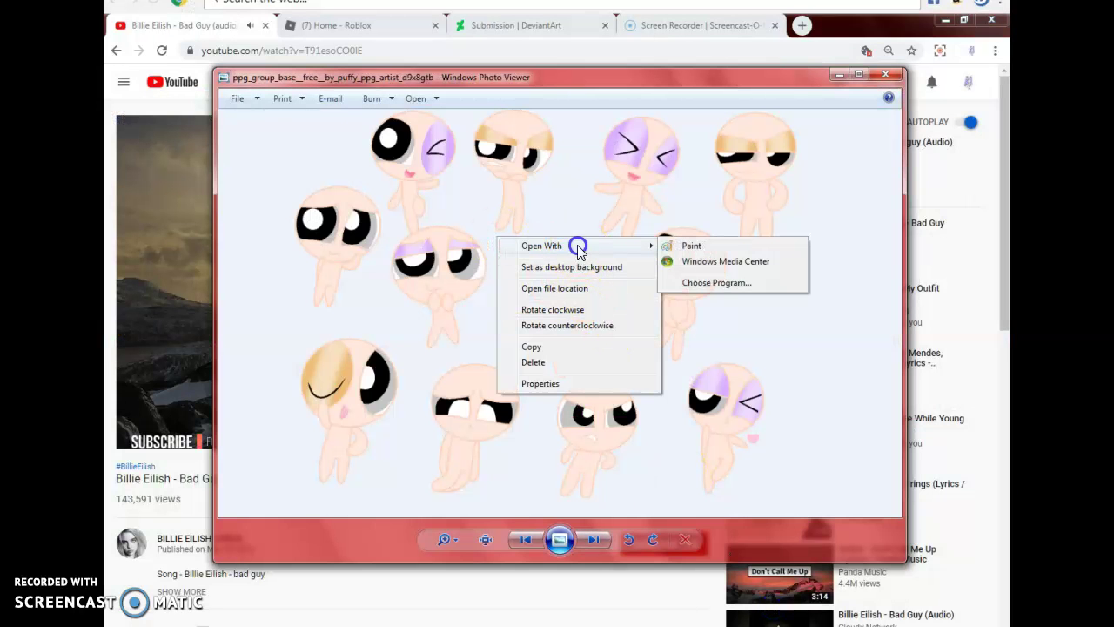
{"action": "left_click", "coordinate": [697, 248]}
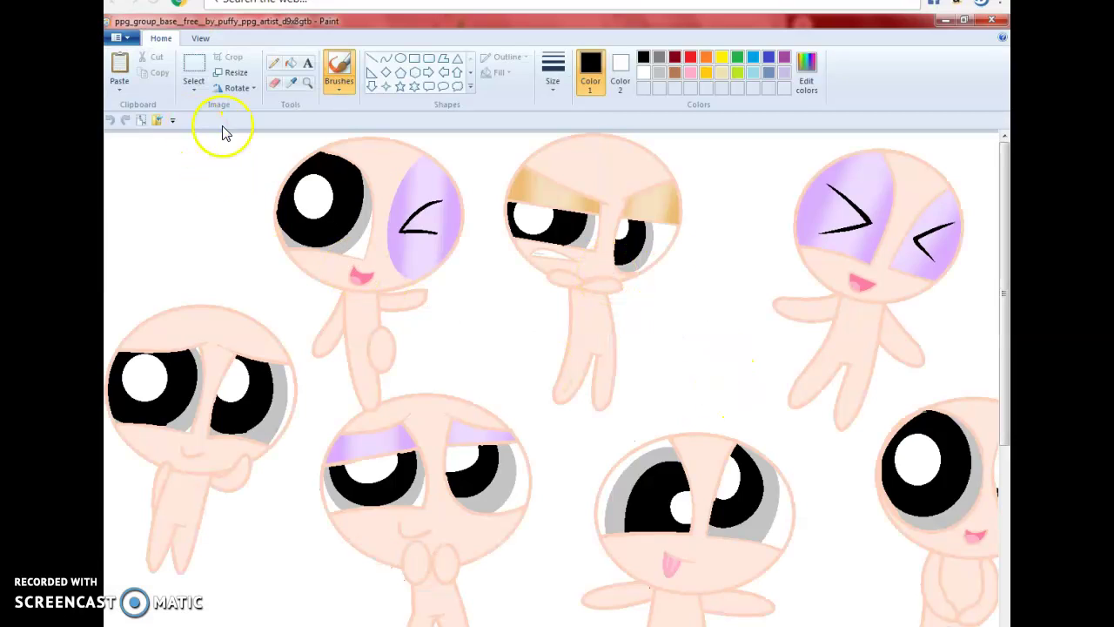
{"action": "scroll", "coordinate": [737, 423], "scroll_direction": "right", "scroll_amount": 5}
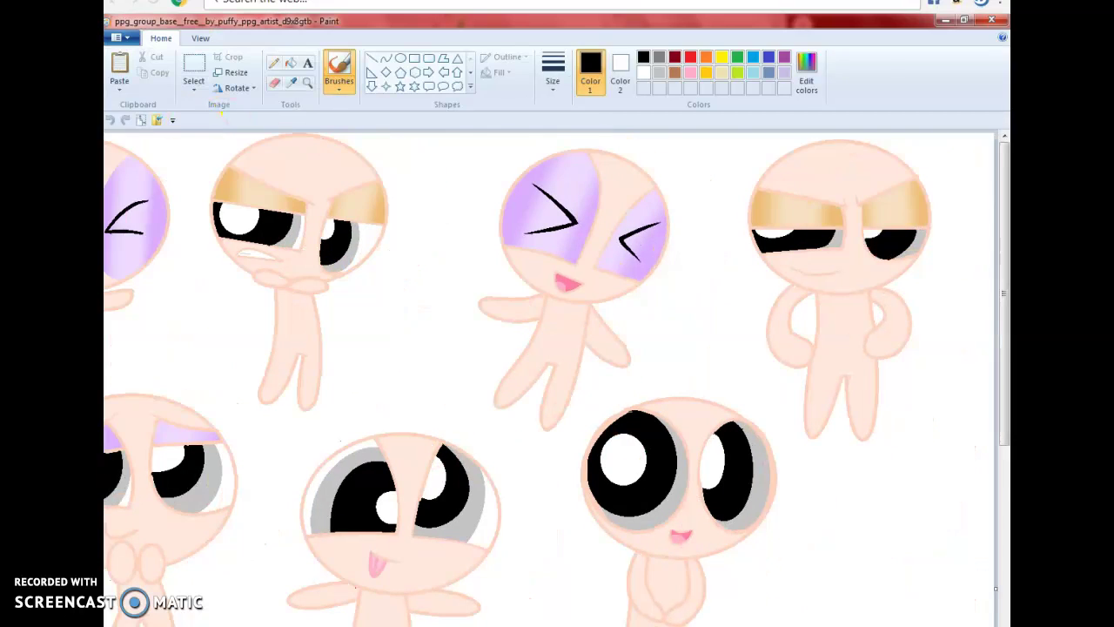
{"action": "scroll", "coordinate": [737, 423], "scroll_direction": "down", "scroll_amount": 5}
{"action": "left_click", "coordinate": [119, 68]}
{"action": "left_click_drag", "start_coordinate": [247, 239], "coordinate": [924, 283]}
Step: Fill the clasped-hands figure's grey eye shading with black and its white eye highlights with the purple sampled from Loppy's eyes
{"action": "left_click", "coordinate": [290, 62]}
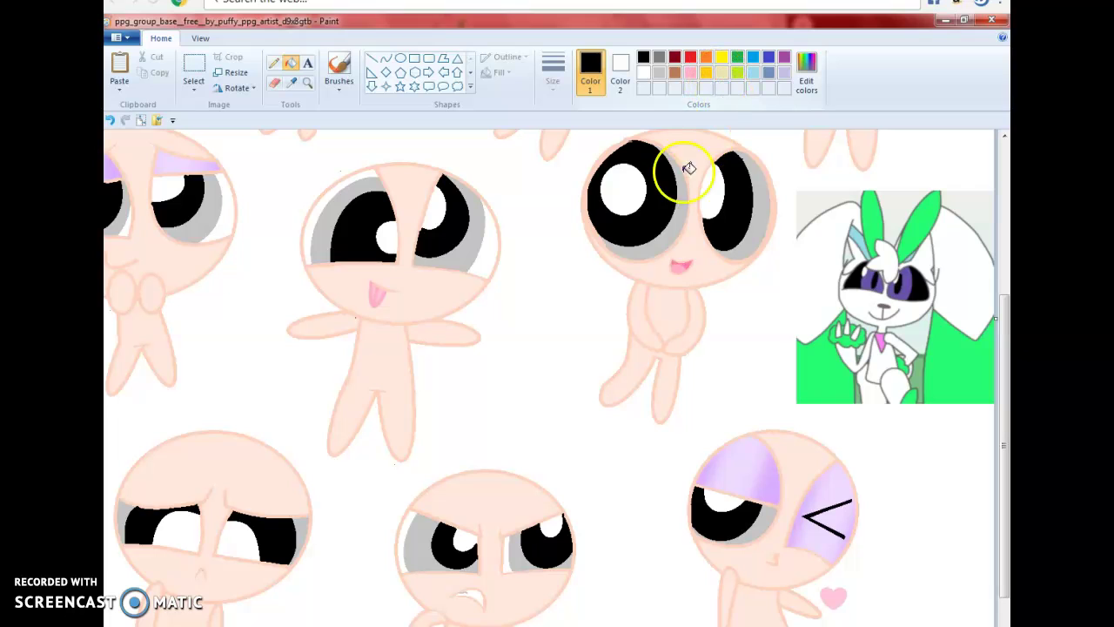
{"action": "left_click", "coordinate": [686, 203]}
{"action": "left_click", "coordinate": [754, 217]}
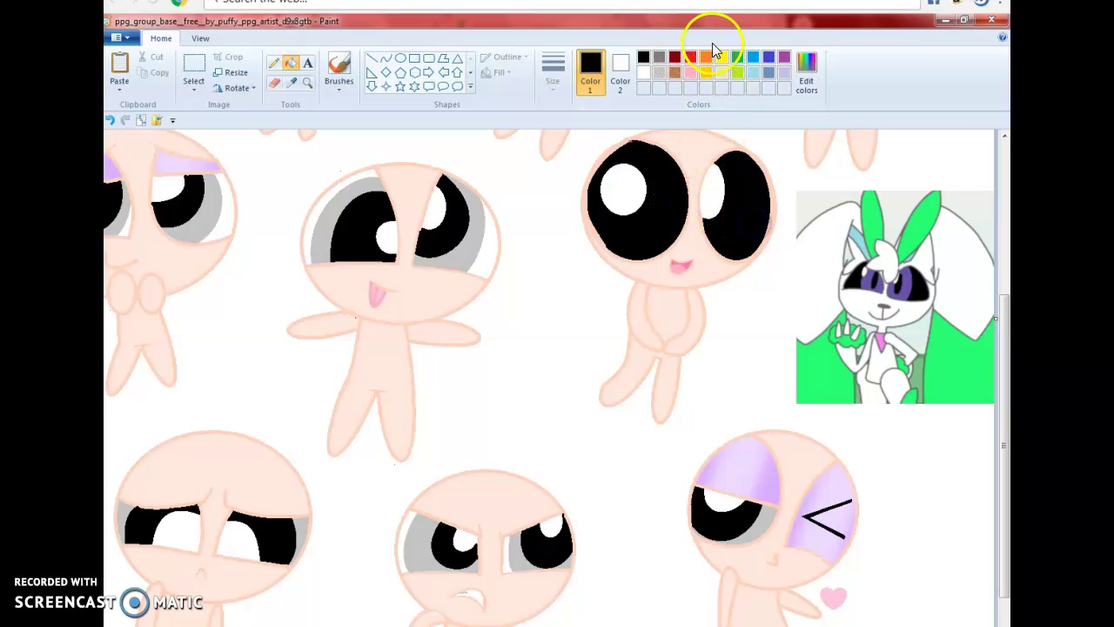
{"action": "left_click", "coordinate": [293, 87]}
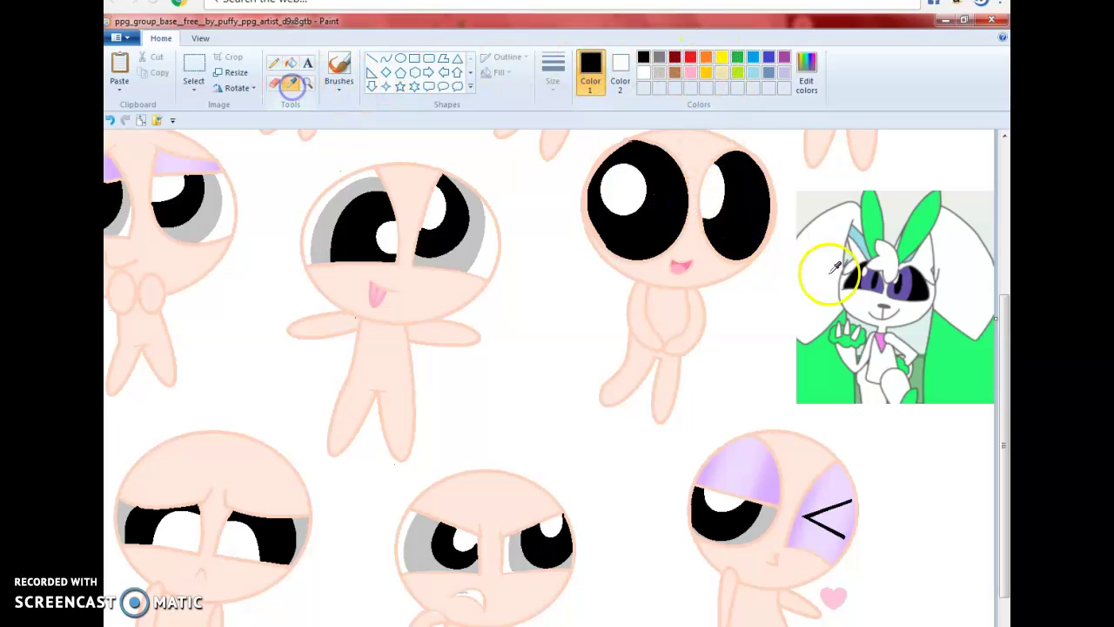
{"action": "left_click", "coordinate": [882, 281]}
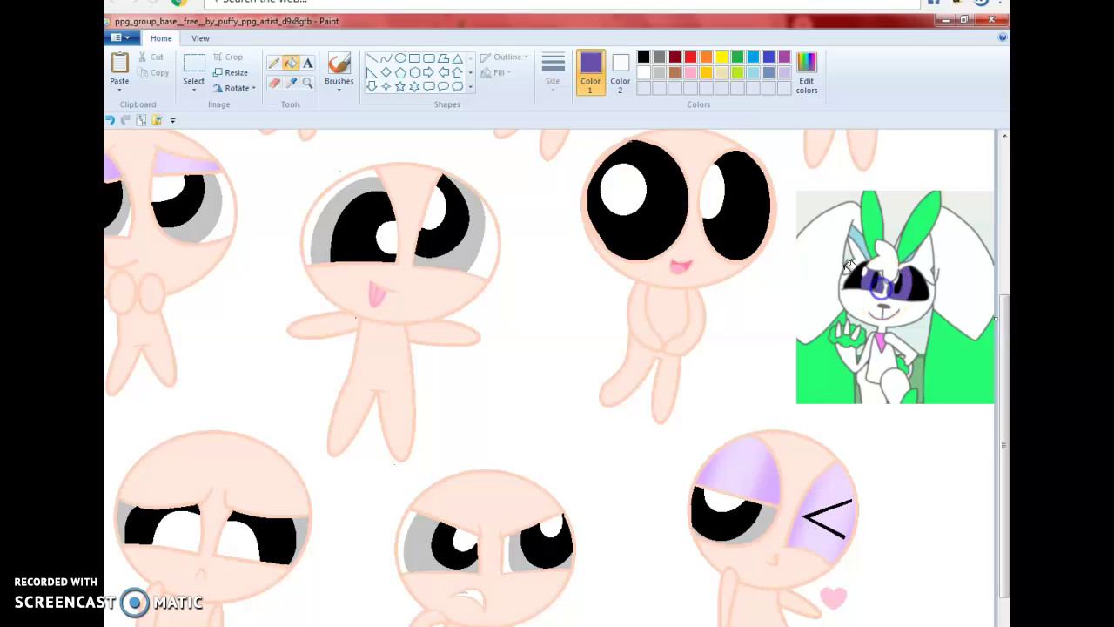
{"action": "left_click", "coordinate": [713, 187]}
{"action": "left_click", "coordinate": [615, 189]}
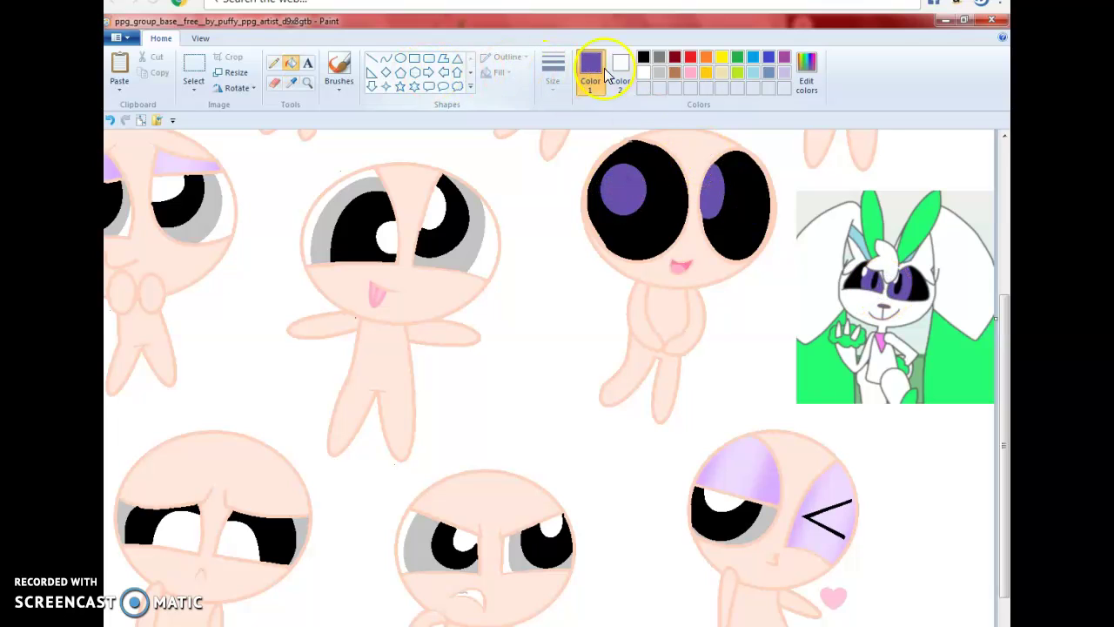
Step: Fill the clasped-hands figure's head, arms, body and legs with white, and recolour its outline black
{"action": "left_click", "coordinate": [634, 319]}
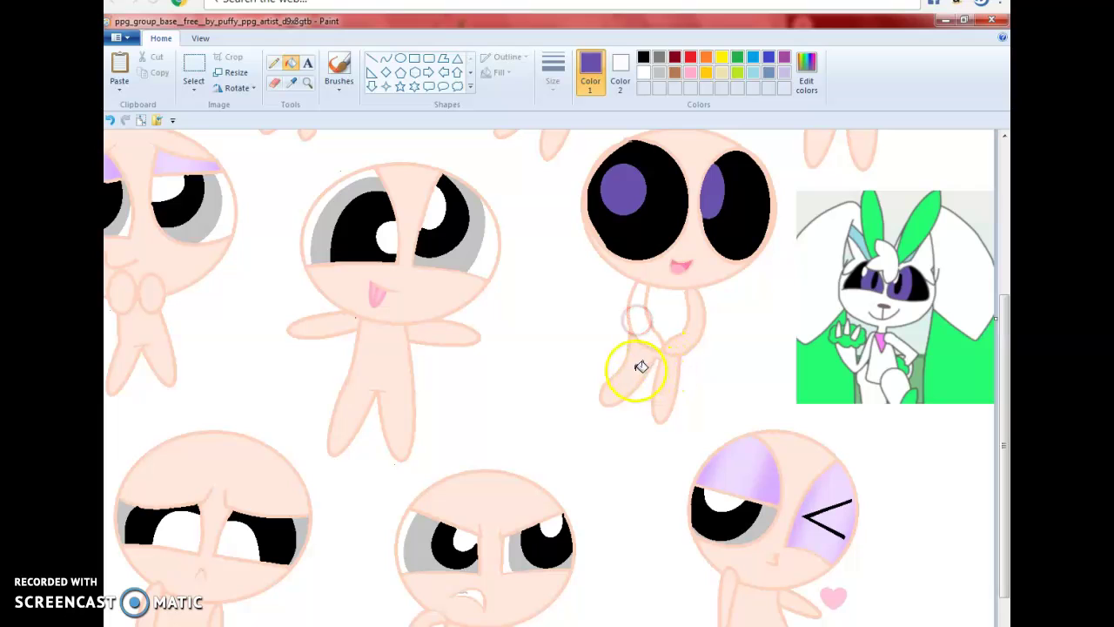
{"action": "left_click", "coordinate": [633, 372]}
{"action": "left_click", "coordinate": [691, 344]}
{"action": "left_click", "coordinate": [701, 252]}
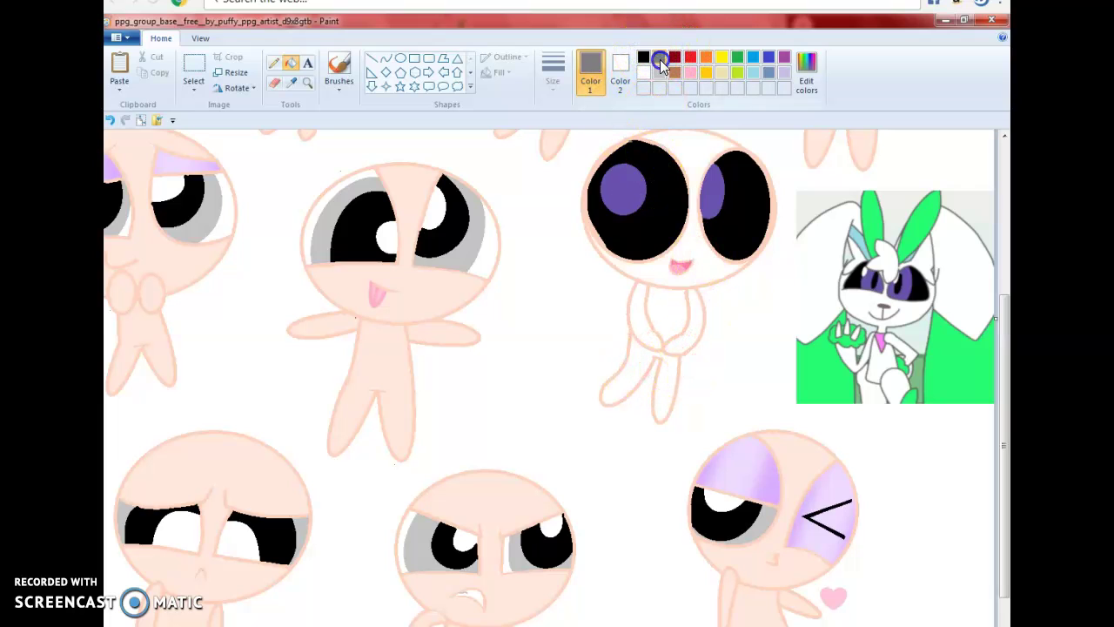
{"action": "left_click", "coordinate": [644, 61]}
{"action": "left_click", "coordinate": [651, 289]}
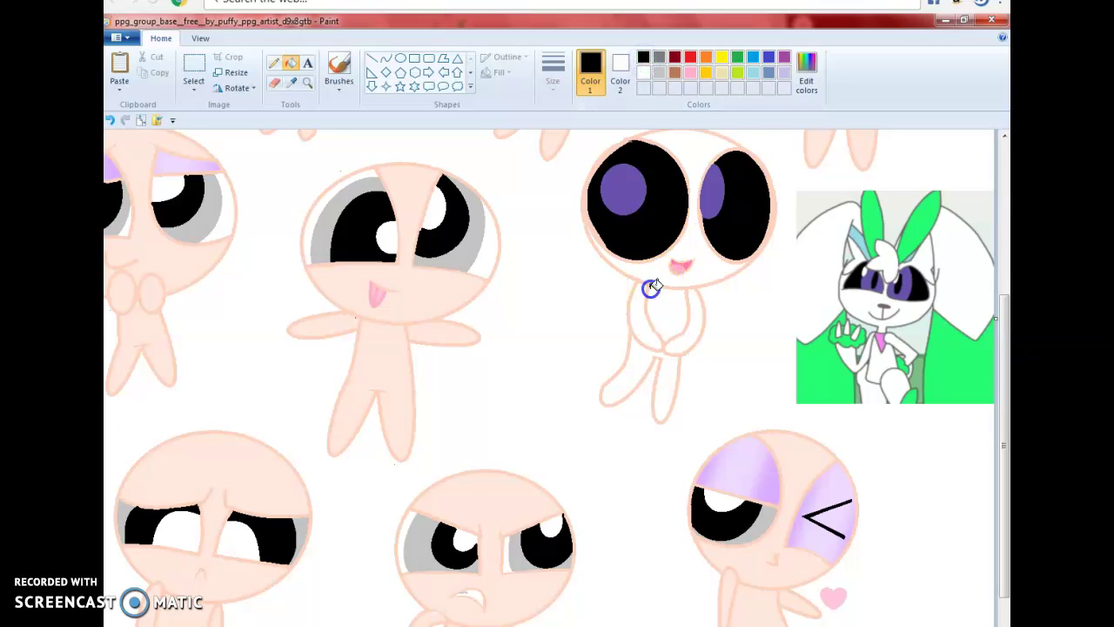
{"action": "left_click", "coordinate": [657, 285]}
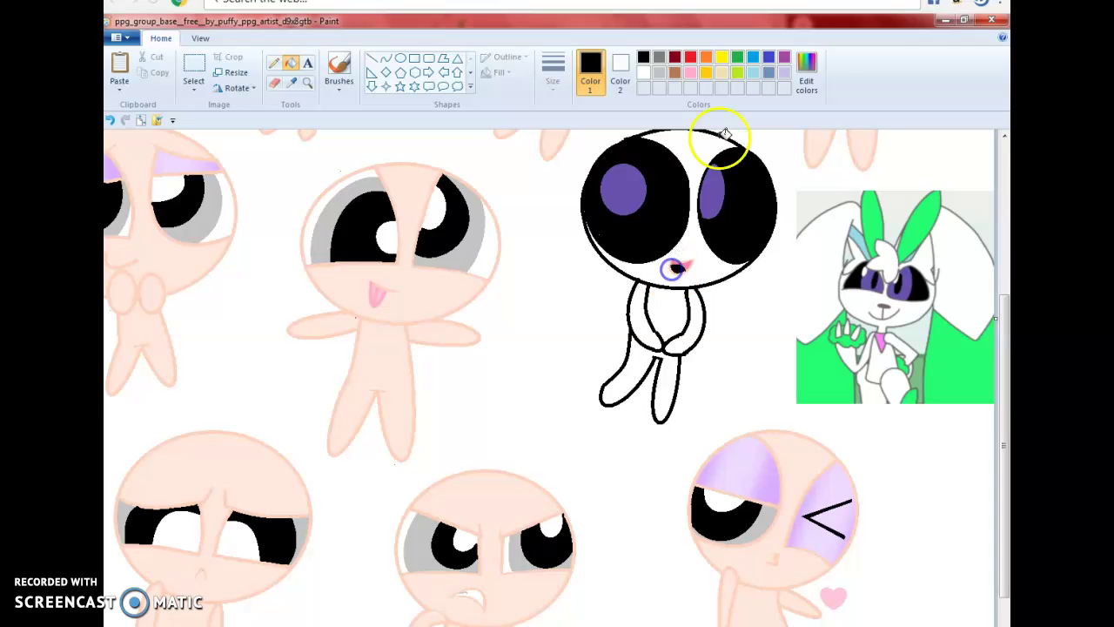
Step: Close Paint without saving the group base changes, and close the open Windows Photo Viewer windows
{"action": "left_click", "coordinate": [989, 20]}
{"action": "left_click", "coordinate": [601, 362]}
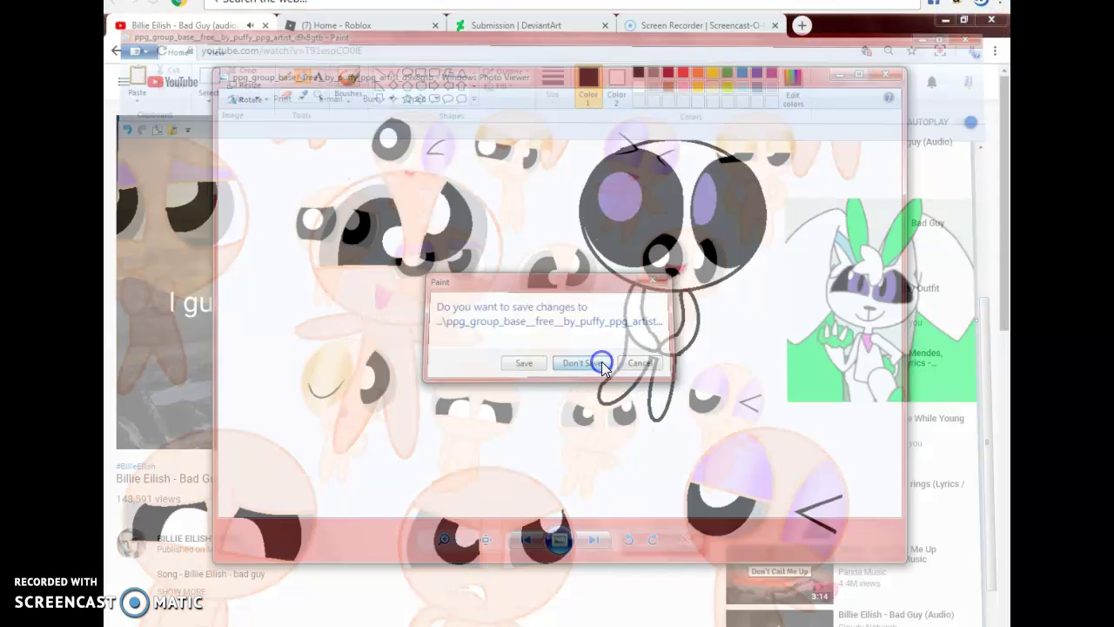
{"action": "left_click", "coordinate": [886, 74]}
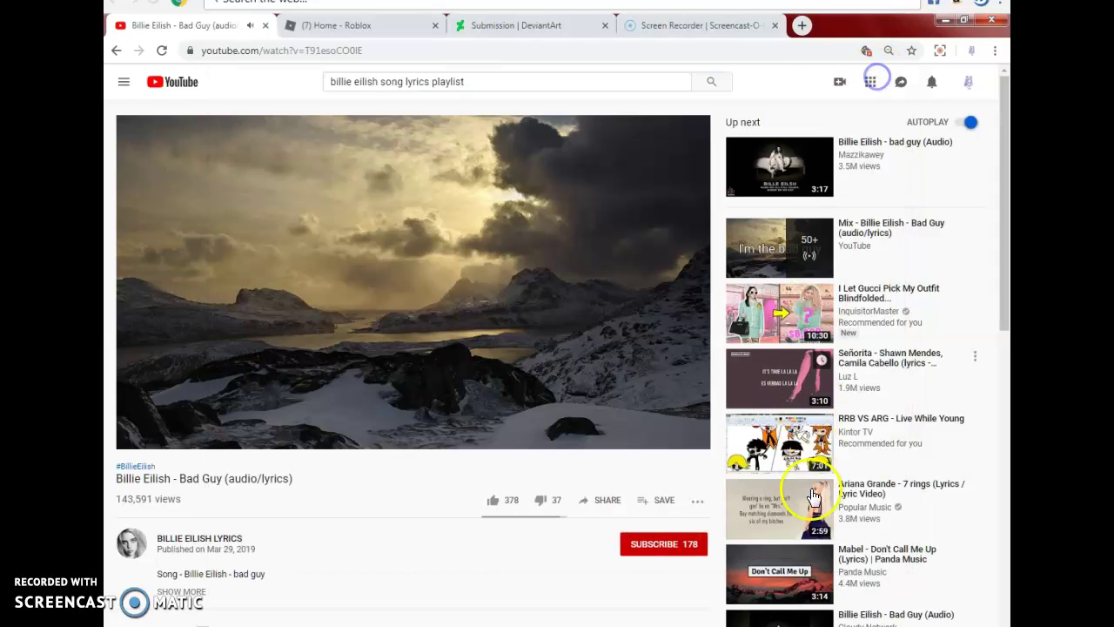
{"action": "mouse_move", "coordinate": [834, 624]}
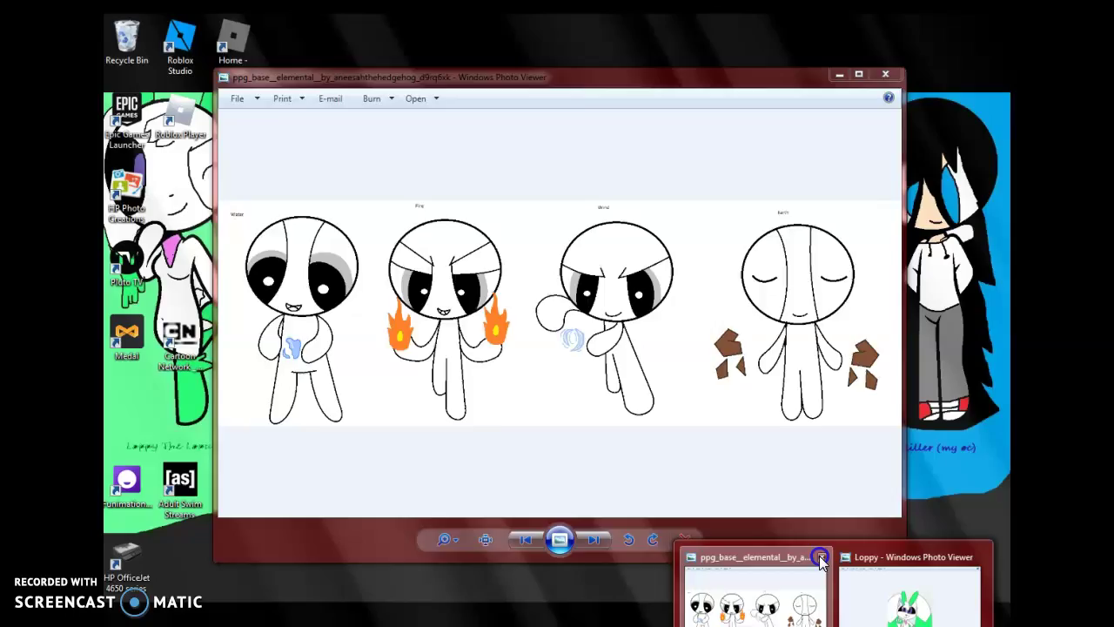
{"action": "left_click", "coordinate": [819, 556]}
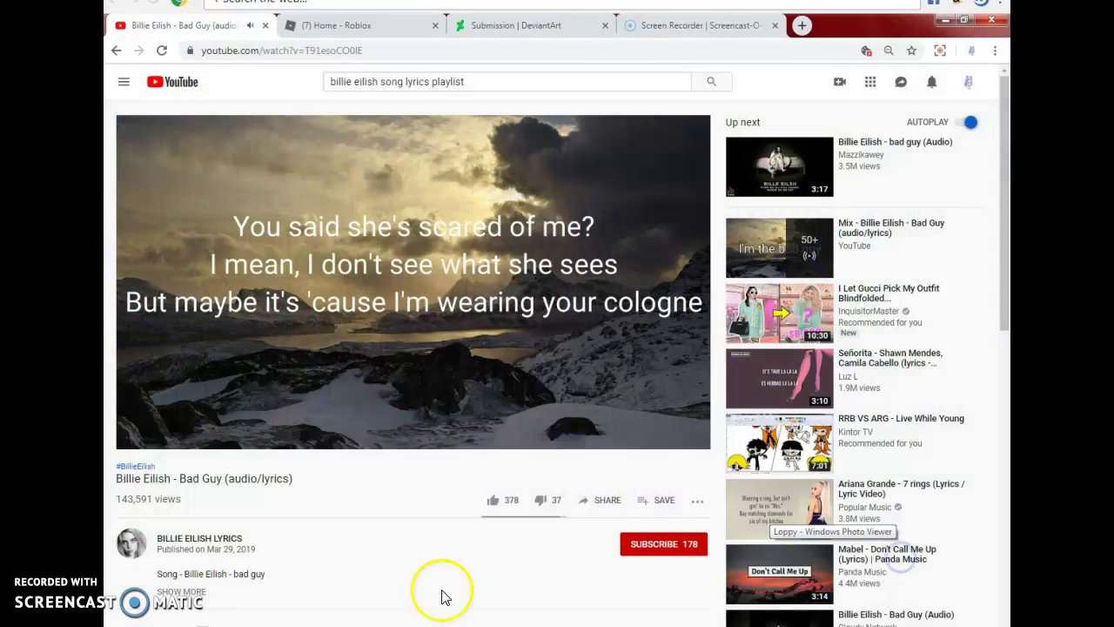
Step: Switch to DeviantArt in the browser and start a new deviation submission
{"action": "left_click", "coordinate": [477, 27]}
{"action": "mouse_move", "coordinate": [940, 80]}
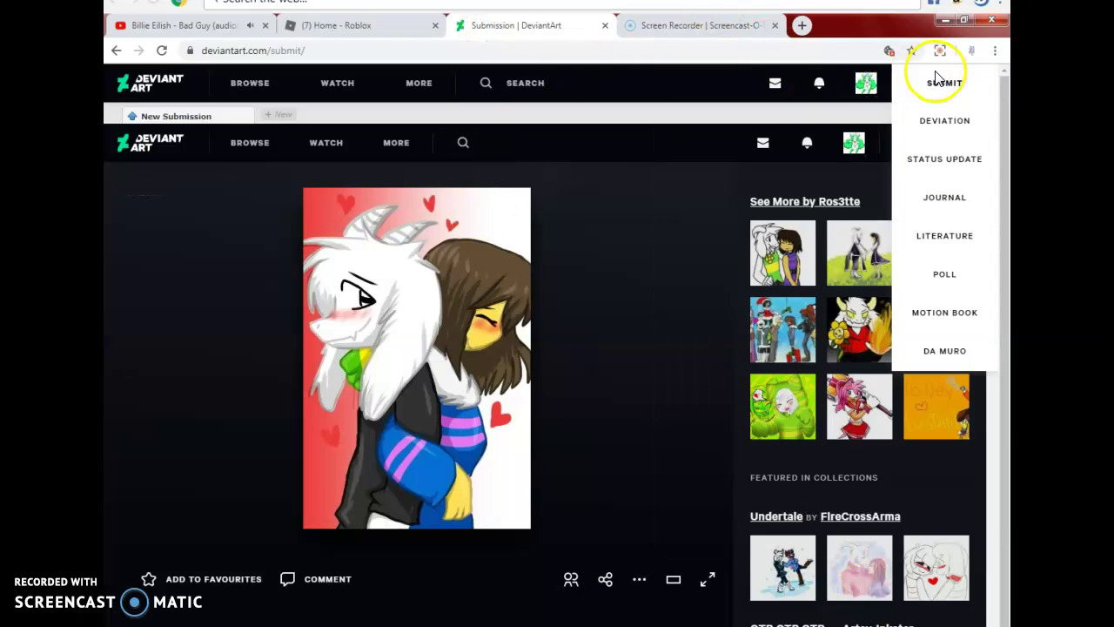
{"action": "left_click", "coordinate": [934, 124]}
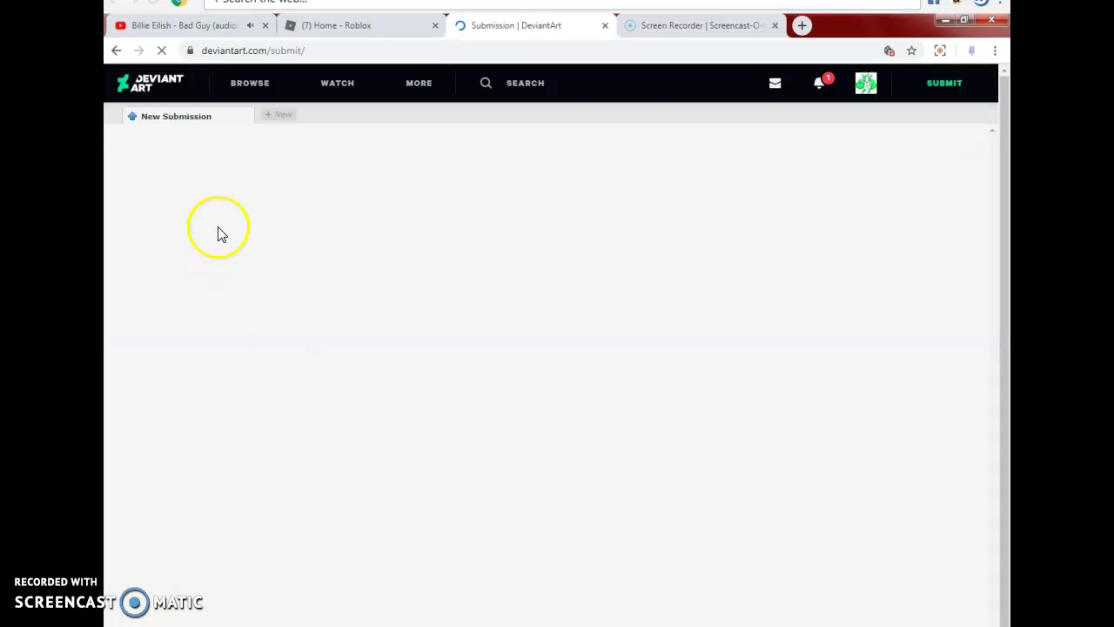
Step: Search the Downloads folder for "couple" and choose the ppg_couple_base_01 image as the deviation file to upload
{"action": "left_click", "coordinate": [386, 272]}
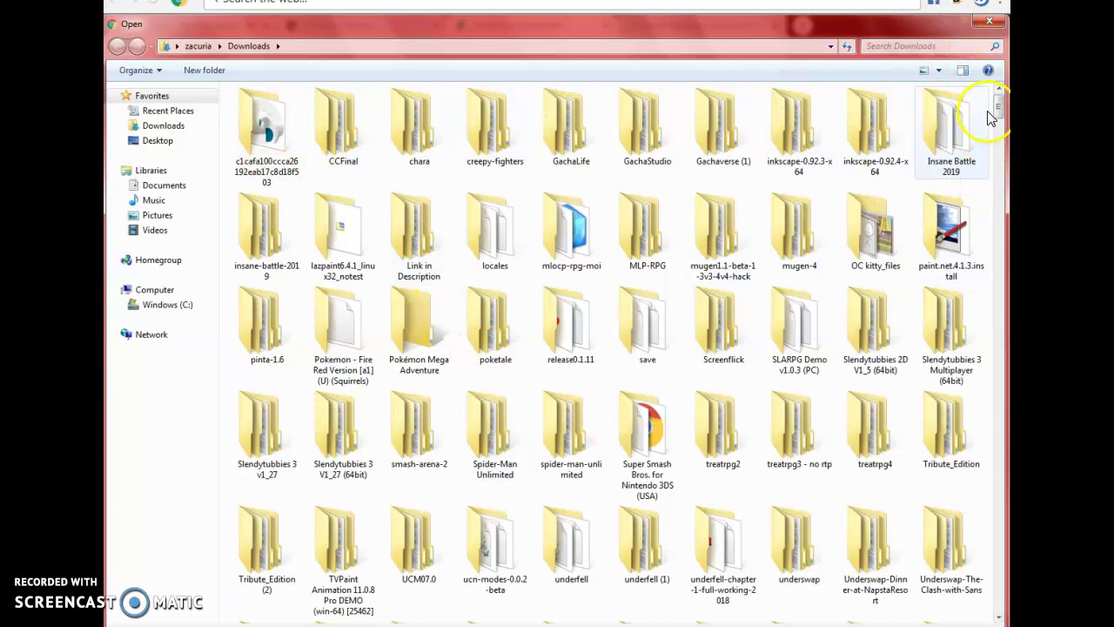
{"action": "scroll", "coordinate": [1001, 101], "scroll_direction": "down", "scroll_amount": 1}
{"action": "left_click", "coordinate": [940, 46]}
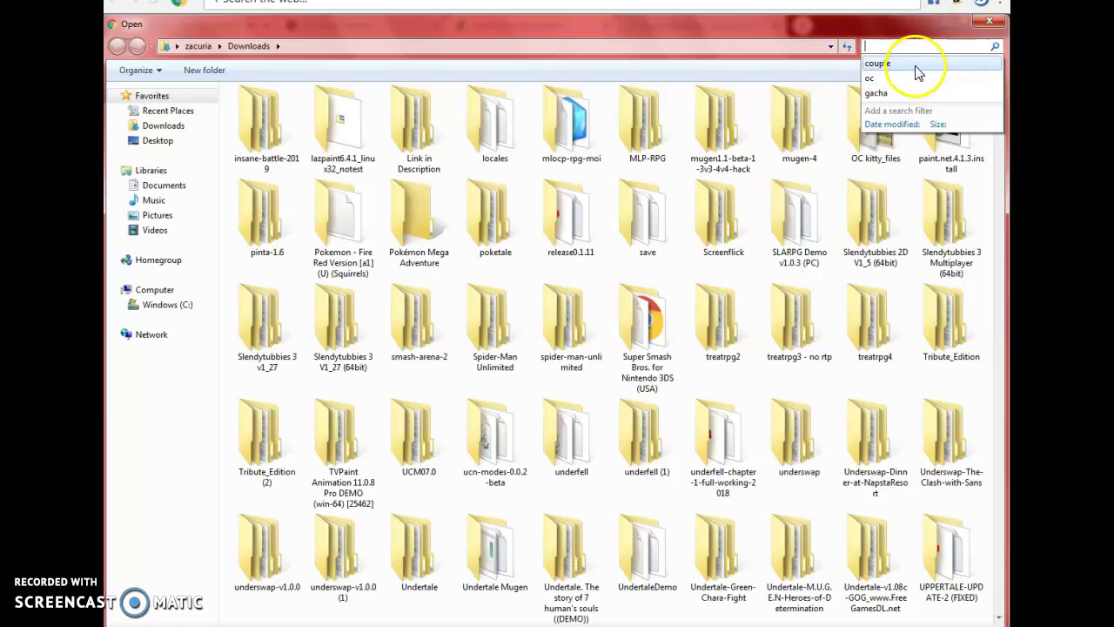
{"action": "left_click", "coordinate": [914, 65]}
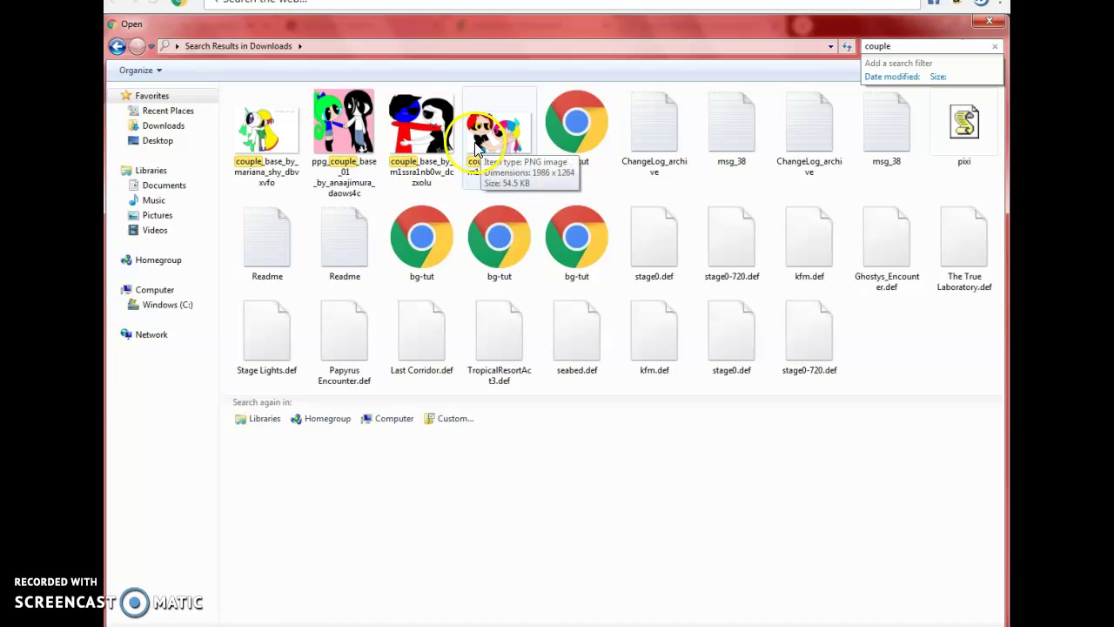
{"action": "left_click", "coordinate": [351, 153]}
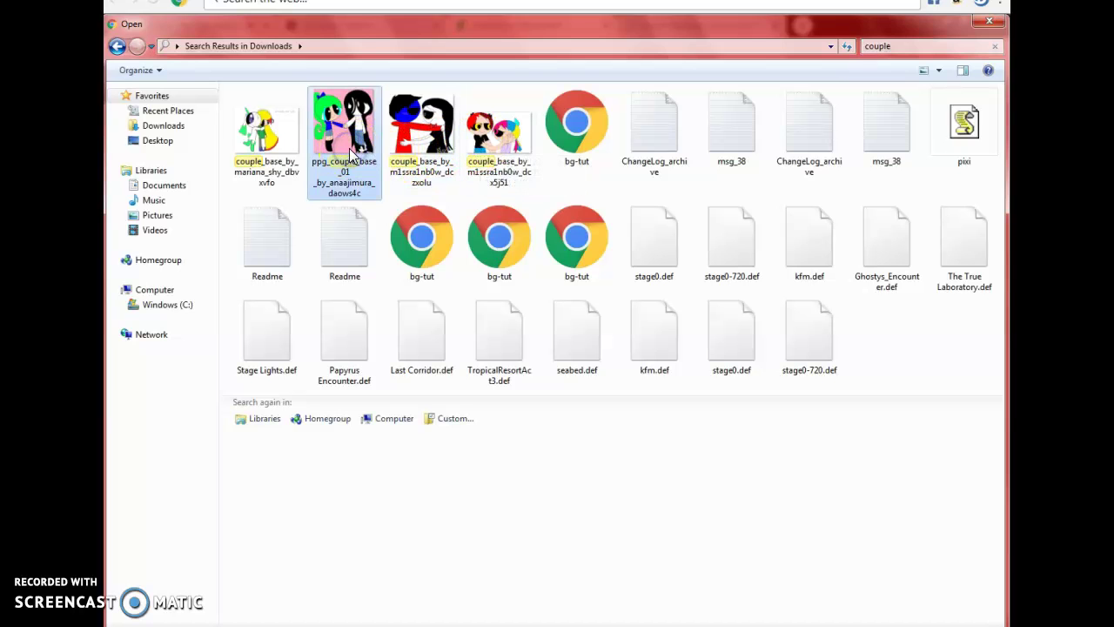
{"action": "double_click", "coordinate": [352, 154]}
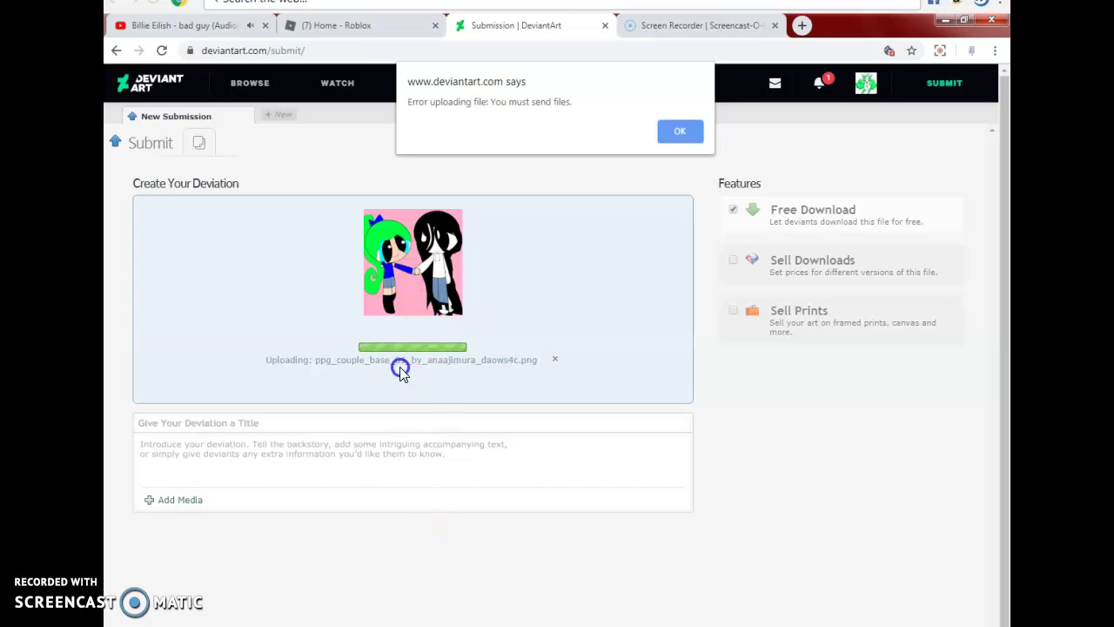
Step: Dismiss the upload error message and cancel the pending upload of the couple base image
{"action": "left_click", "coordinate": [681, 131]}
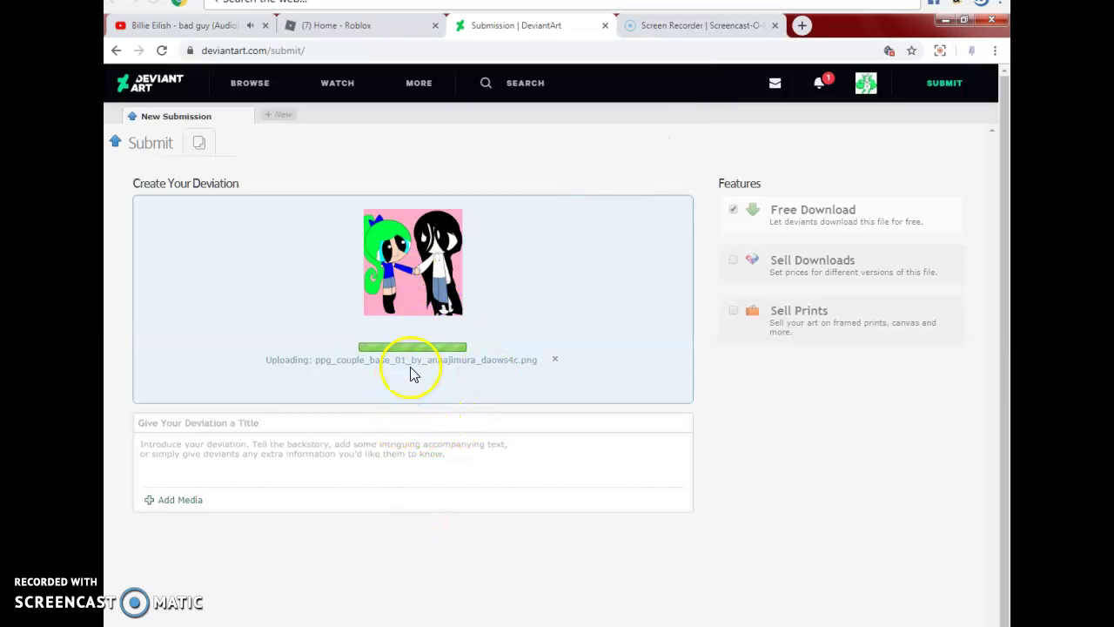
{"action": "left_click", "coordinate": [334, 423]}
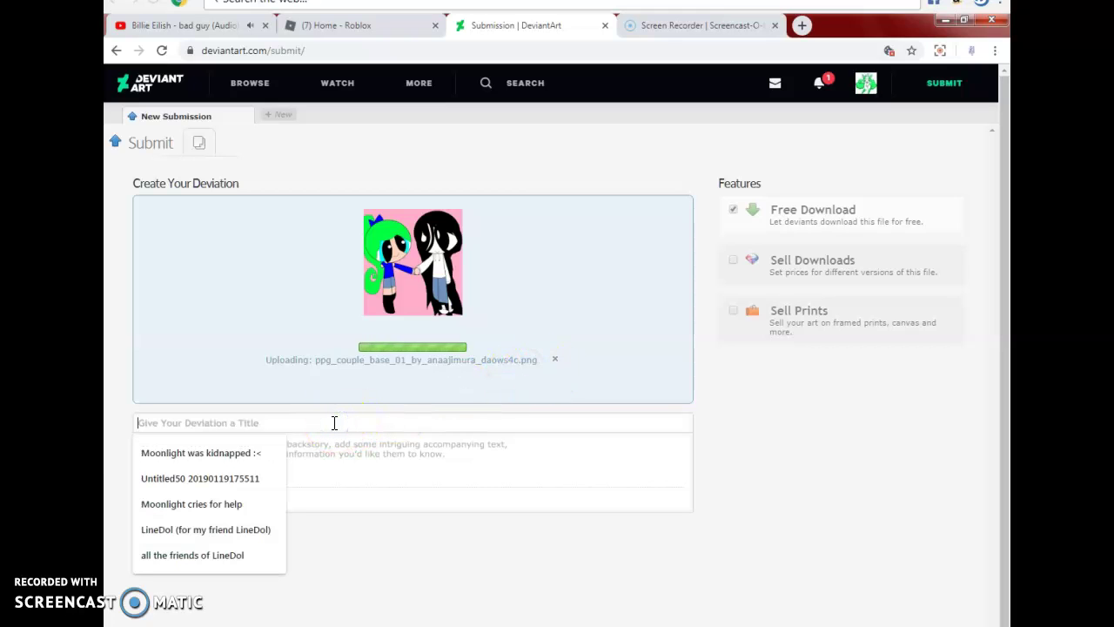
{"action": "left_click", "coordinate": [521, 305]}
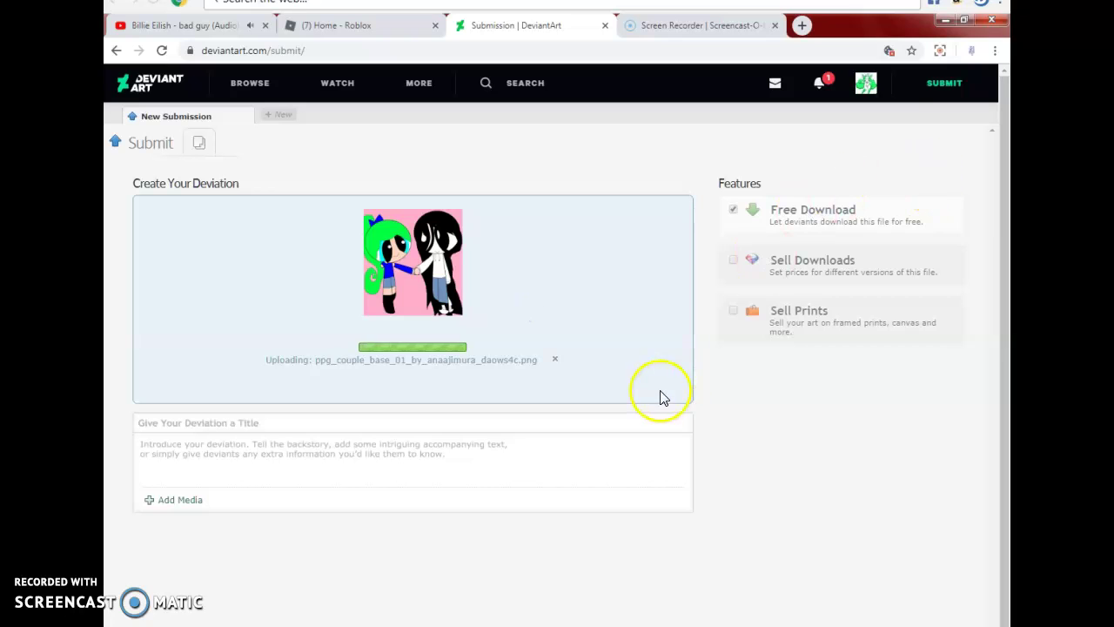
{"action": "left_click", "coordinate": [558, 359]}
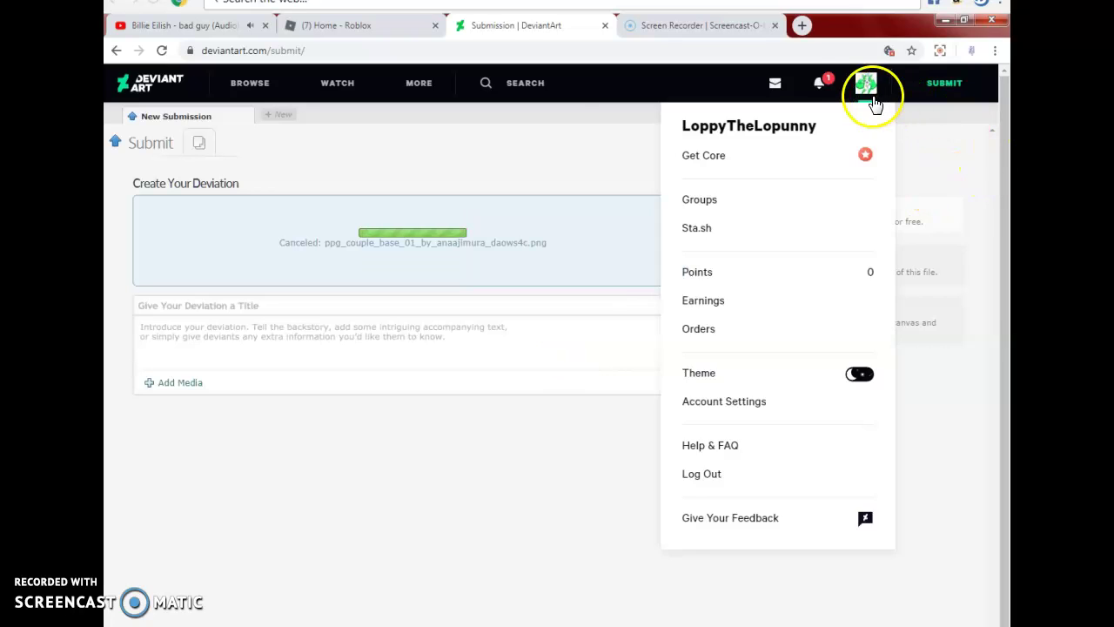
Step: Open the suggested artist's profile from the DeviantArt notifications and watch the artist
{"action": "left_click", "coordinate": [821, 79]}
{"action": "left_click", "coordinate": [804, 124]}
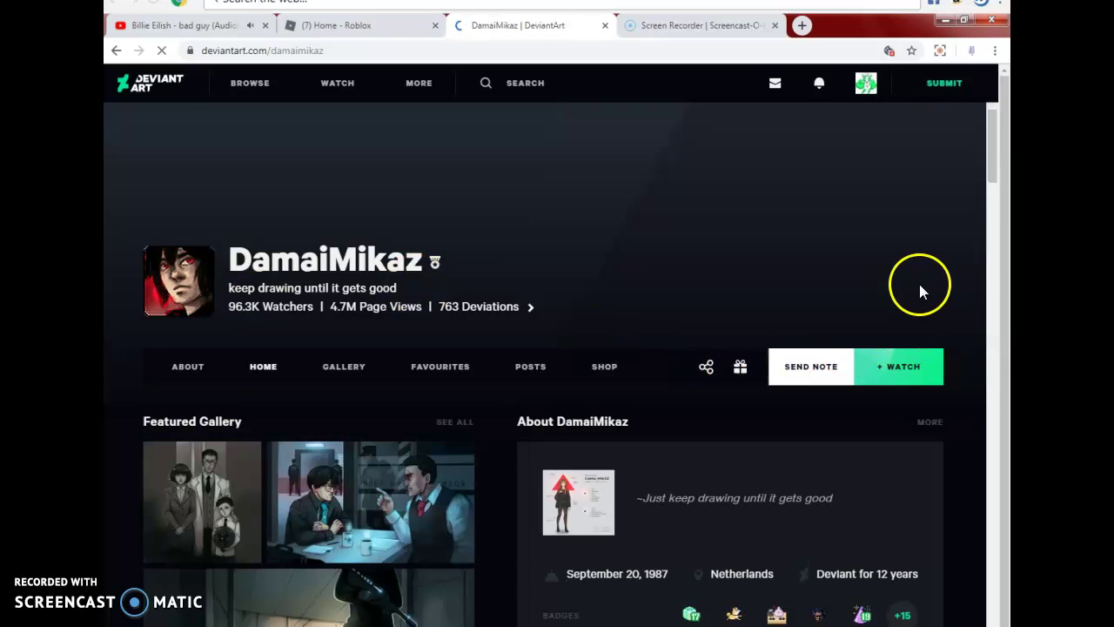
{"action": "scroll", "coordinate": [919, 283], "scroll_direction": "down", "scroll_amount": 3}
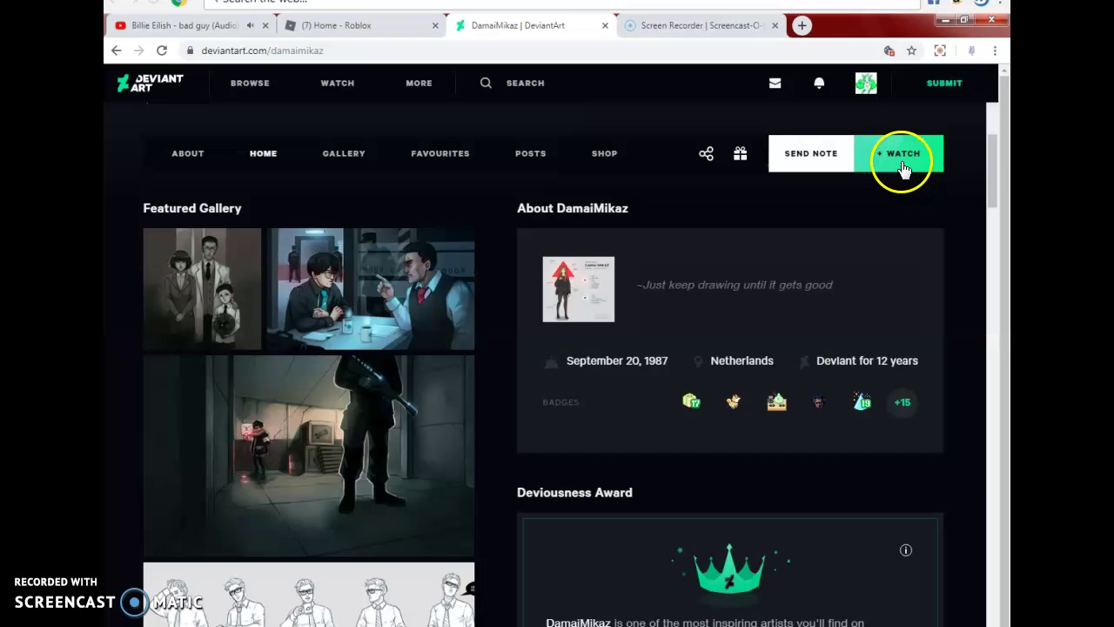
{"action": "left_click", "coordinate": [903, 168]}
Step: Go to your own DeviantArt profile and begin selecting a file to upload as the new avatar
{"action": "left_click", "coordinate": [867, 88]}
{"action": "left_click", "coordinate": [797, 112]}
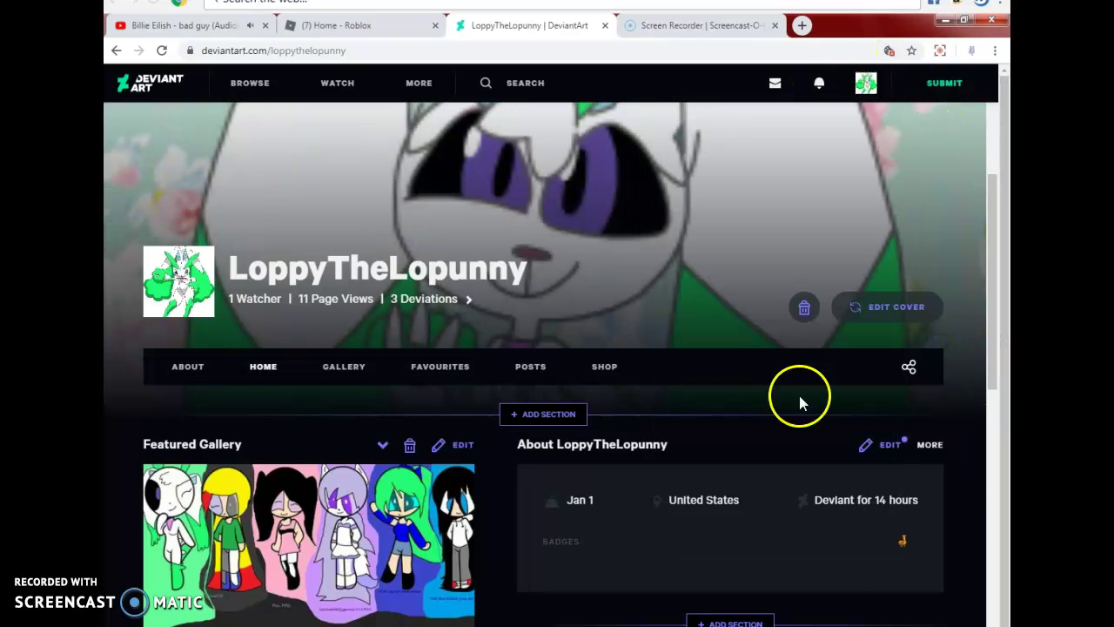
{"action": "left_click", "coordinate": [180, 299]}
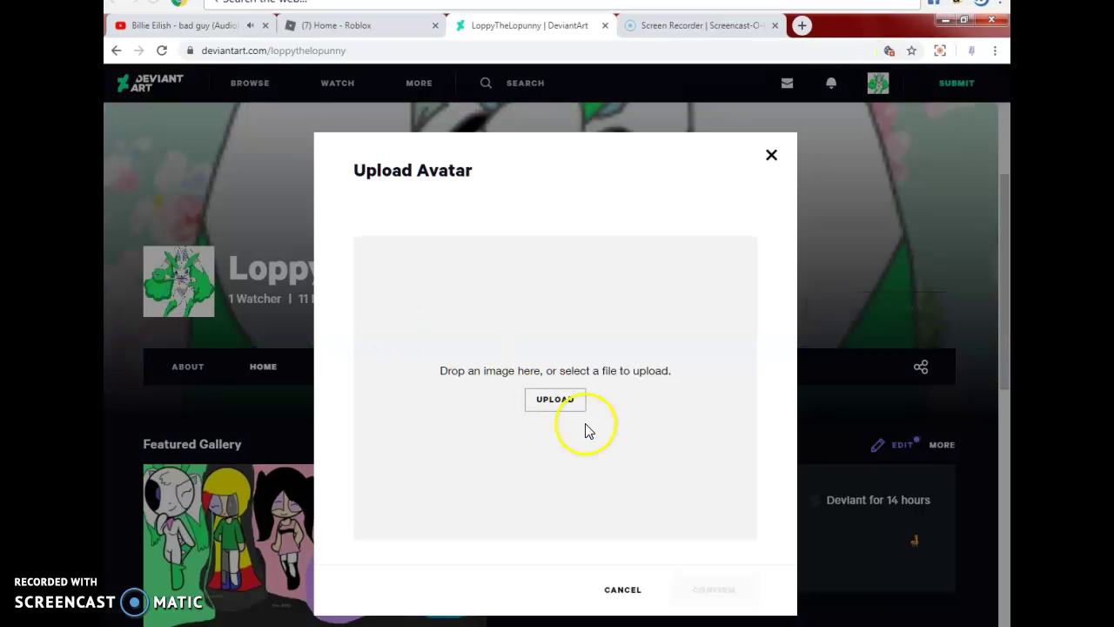
{"action": "left_click", "coordinate": [572, 397]}
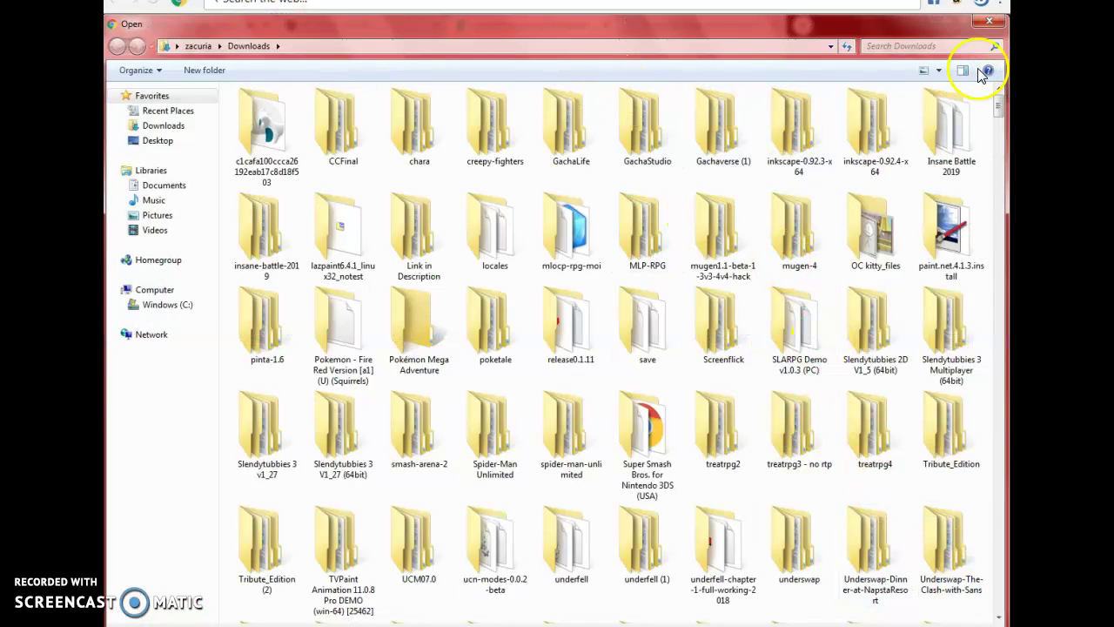
{"action": "left_click", "coordinate": [947, 44]}
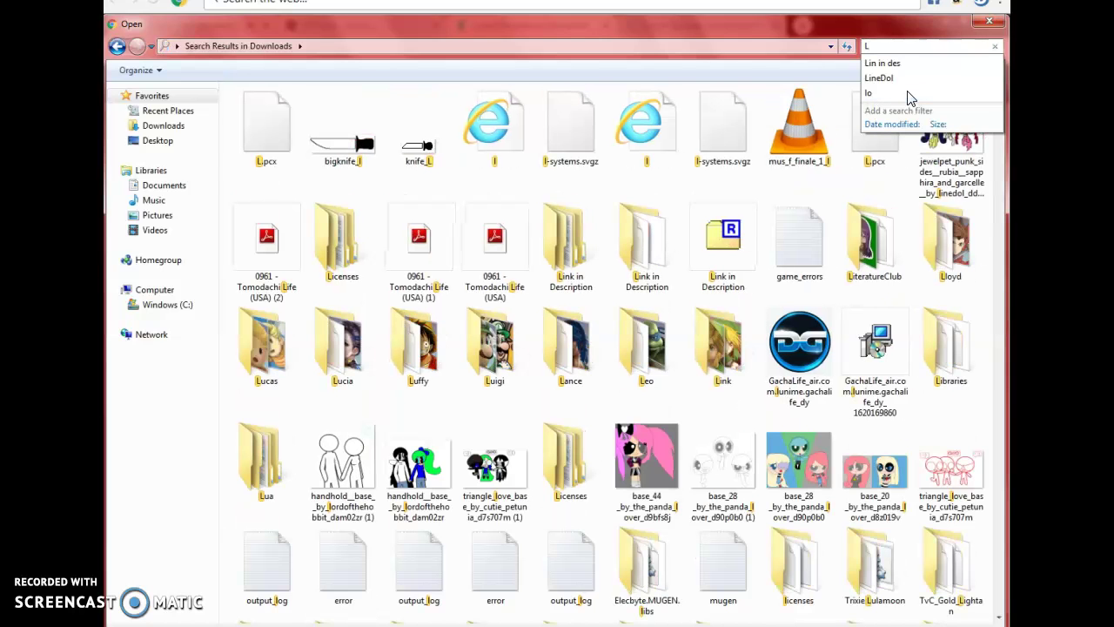
{"action": "type", "text": "pp"}
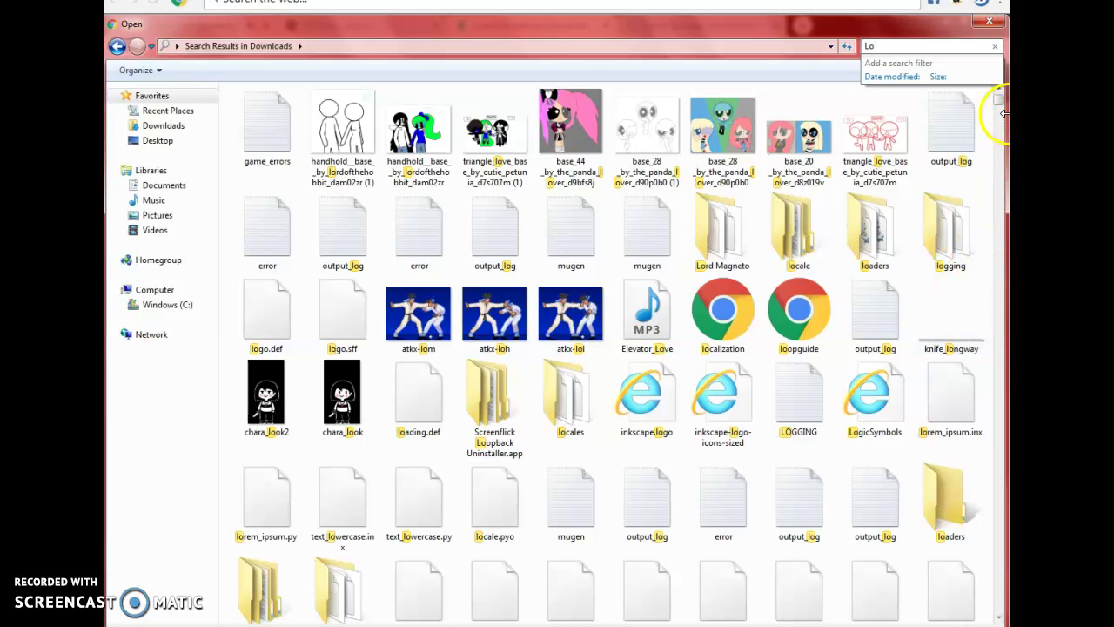
{"action": "mouse_move", "coordinate": [1003, 103]}
{"action": "left_mouse_down"}
{"action": "mouse_move", "coordinate": [998, 120]}
{"action": "mouse_move", "coordinate": [1003, 101]}
{"action": "left_mouse_up"}
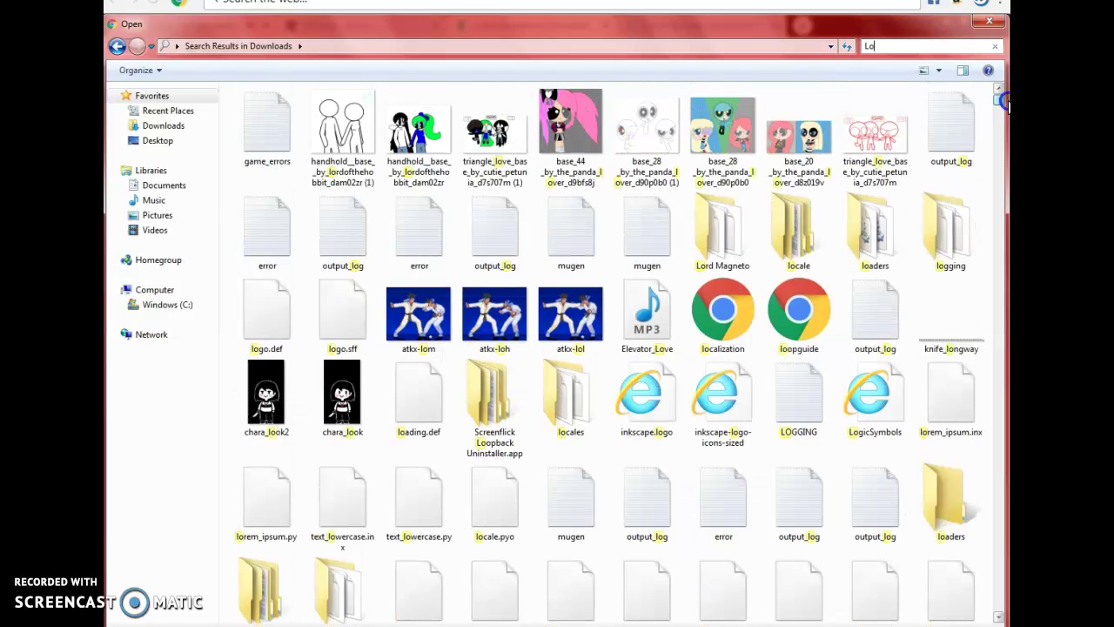
{"action": "left_click", "coordinate": [909, 46]}
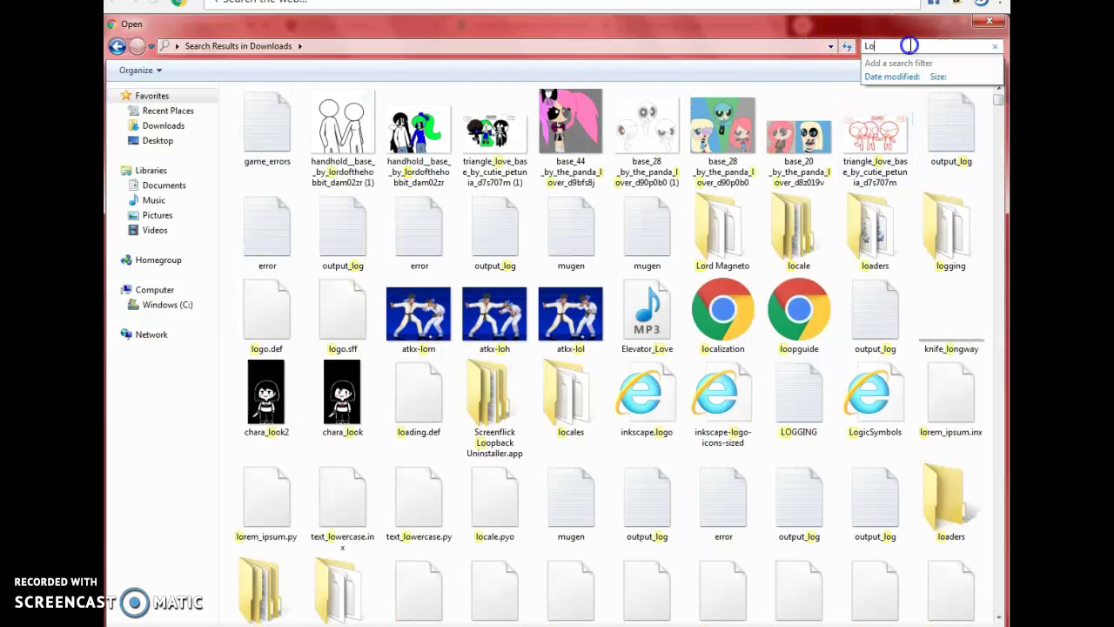
{"action": "key", "text": "BackSpace"}
{"action": "key", "text": "BackSpace"}
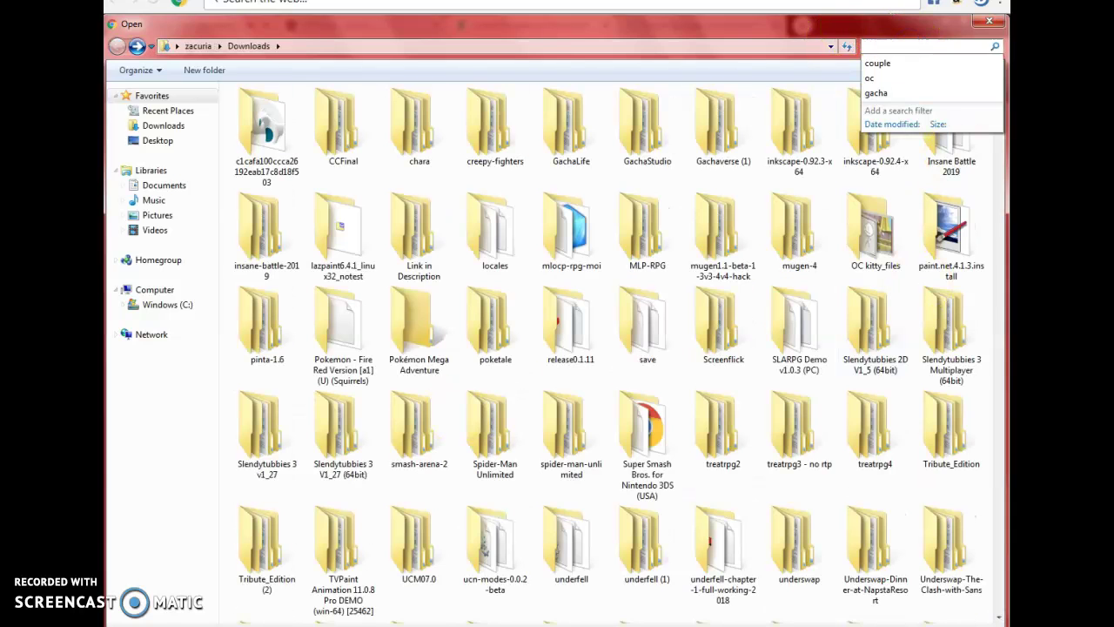
Step: Choose the part 3 image from the "LineDol and me vs punk side lineDol" folder in the Pictures library as the avatar file
{"action": "left_click", "coordinate": [157, 215]}
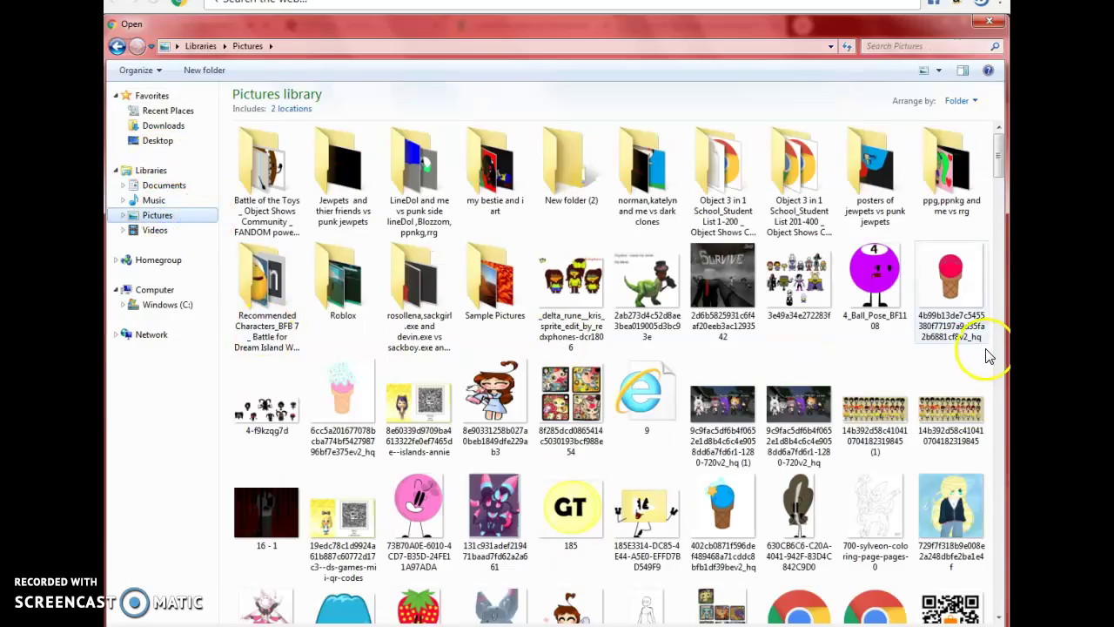
{"action": "left_click_drag", "start_coordinate": [999, 149], "coordinate": [1001, 109]}
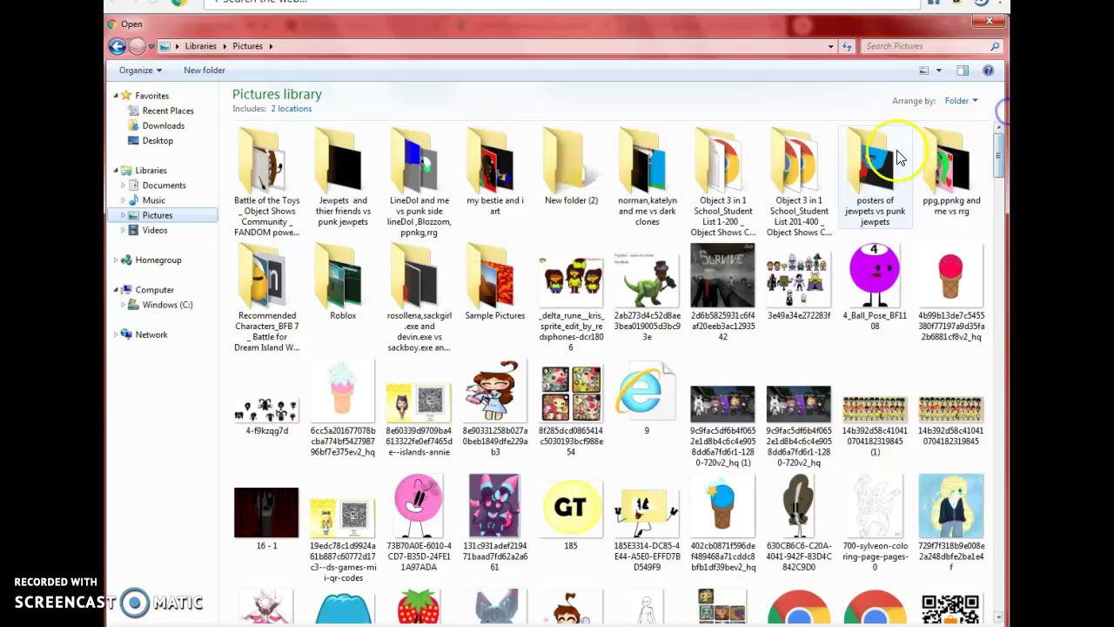
{"action": "double_click", "coordinate": [420, 170]}
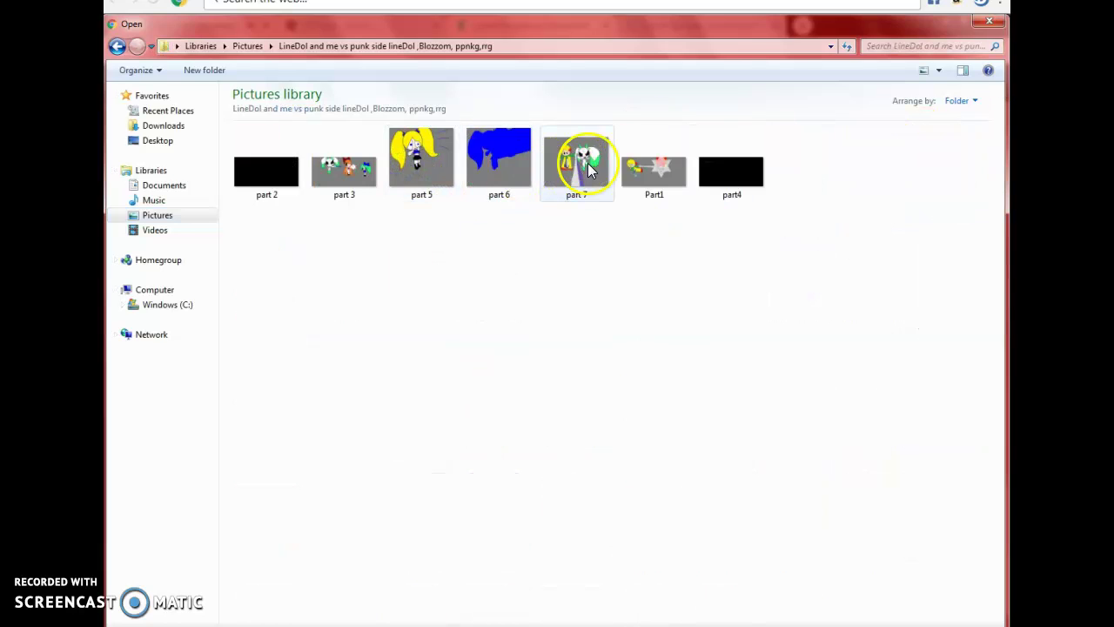
{"action": "double_click", "coordinate": [357, 167]}
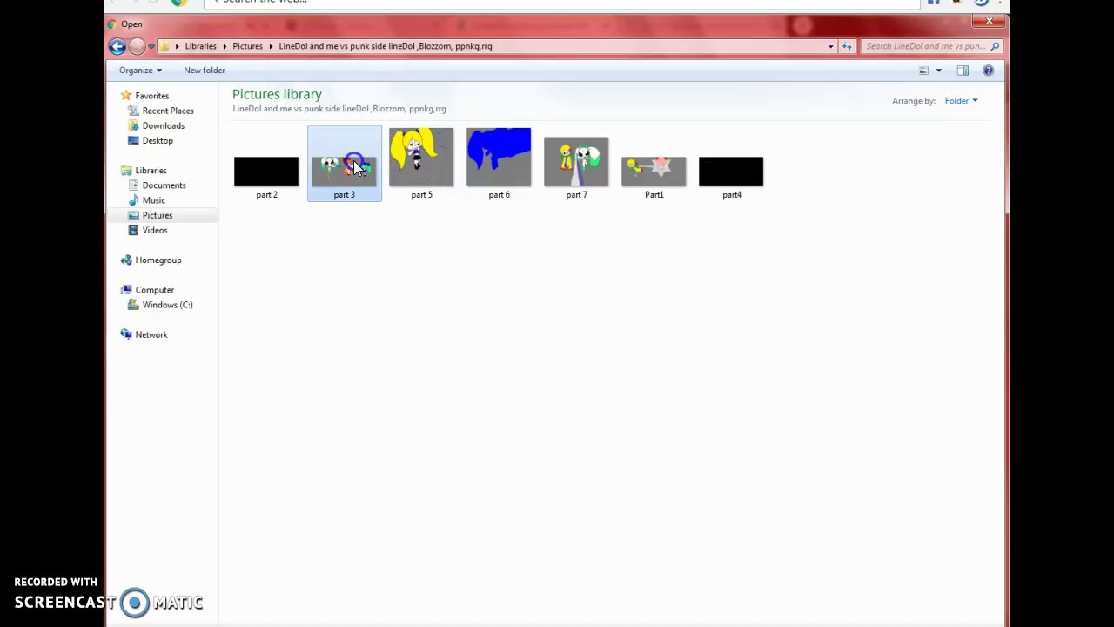
Step: Crop the avatar around the whole white-and-green character in the image and confirm the avatar upload
{"action": "left_click_drag", "start_coordinate": [570, 354], "coordinate": [461, 354]}
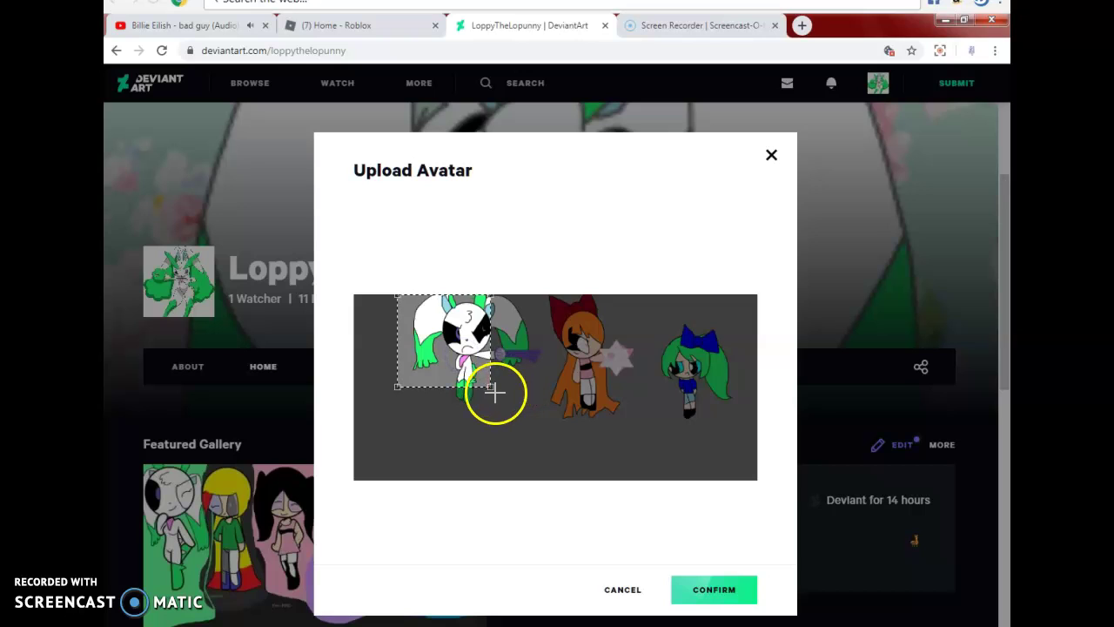
{"action": "left_click_drag", "start_coordinate": [490, 391], "coordinate": [497, 355]}
{"action": "right_click", "coordinate": [524, 396]}
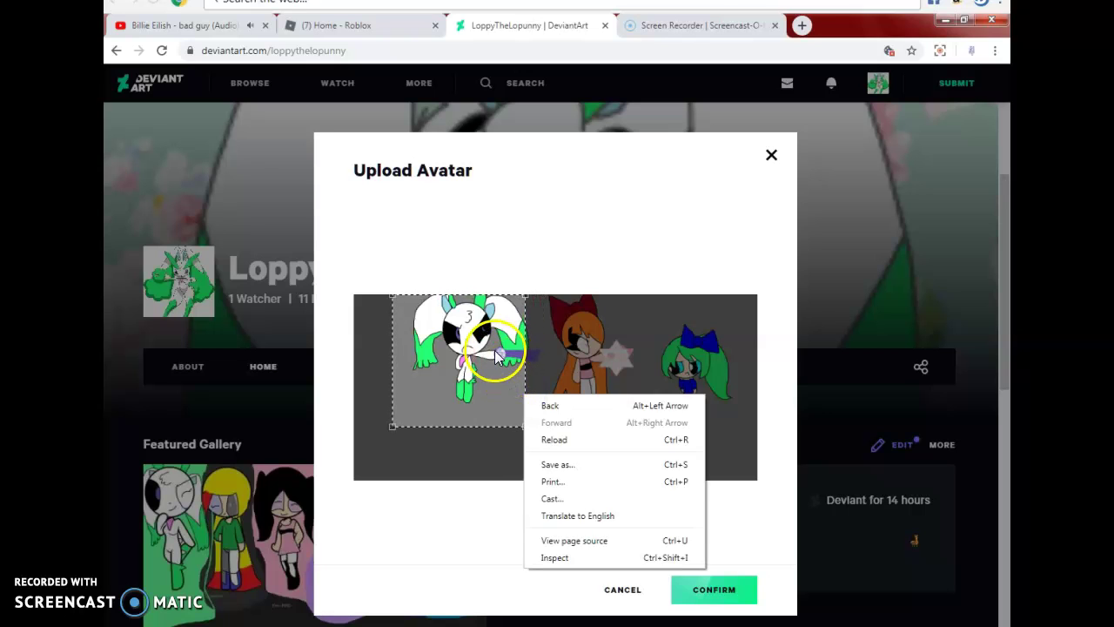
{"action": "left_click", "coordinate": [738, 589]}
{"action": "left_click", "coordinate": [734, 592]}
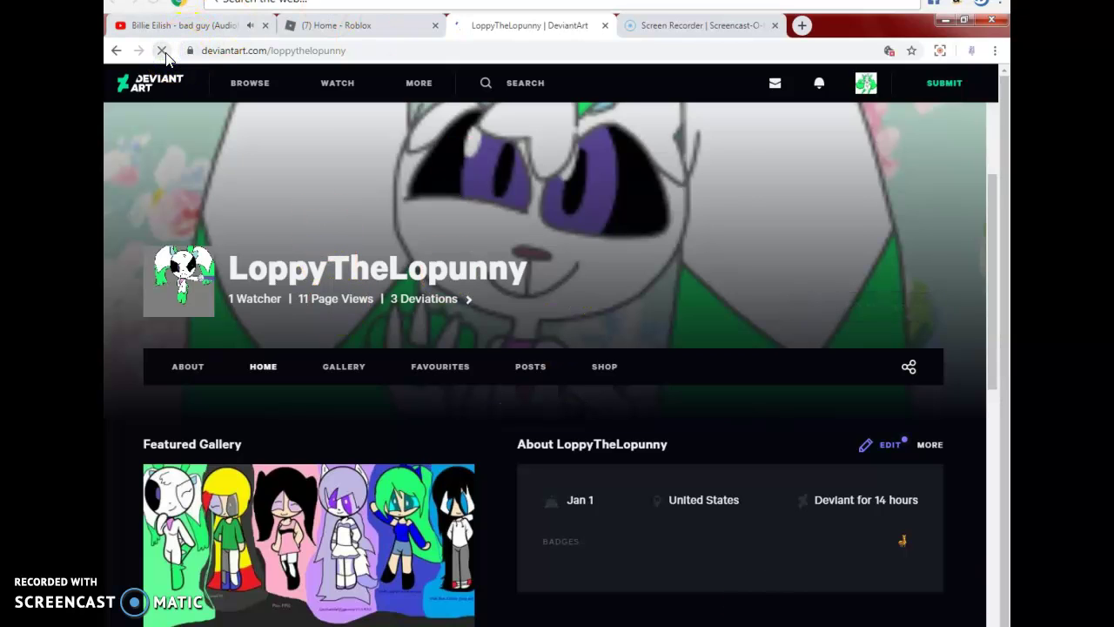
Step: Start another avatar change and choose the oc_s_base image by searching the Downloads folder for "oc"
{"action": "mouse_move", "coordinate": [176, 291]}
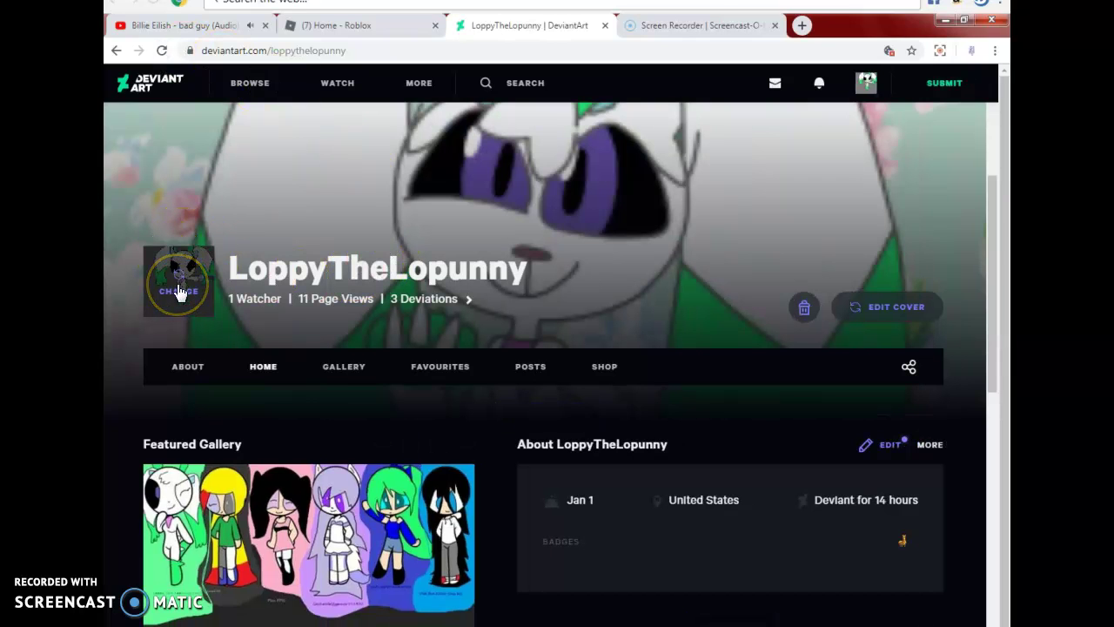
{"action": "left_click", "coordinate": [178, 291]}
{"action": "left_click", "coordinate": [564, 400]}
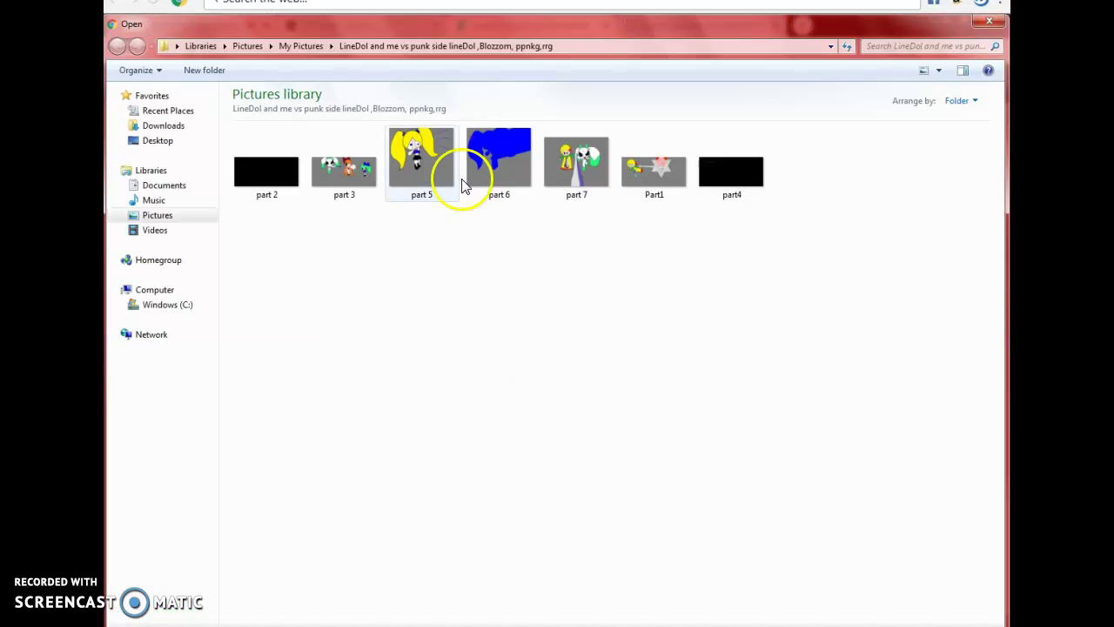
{"action": "left_click", "coordinate": [181, 216]}
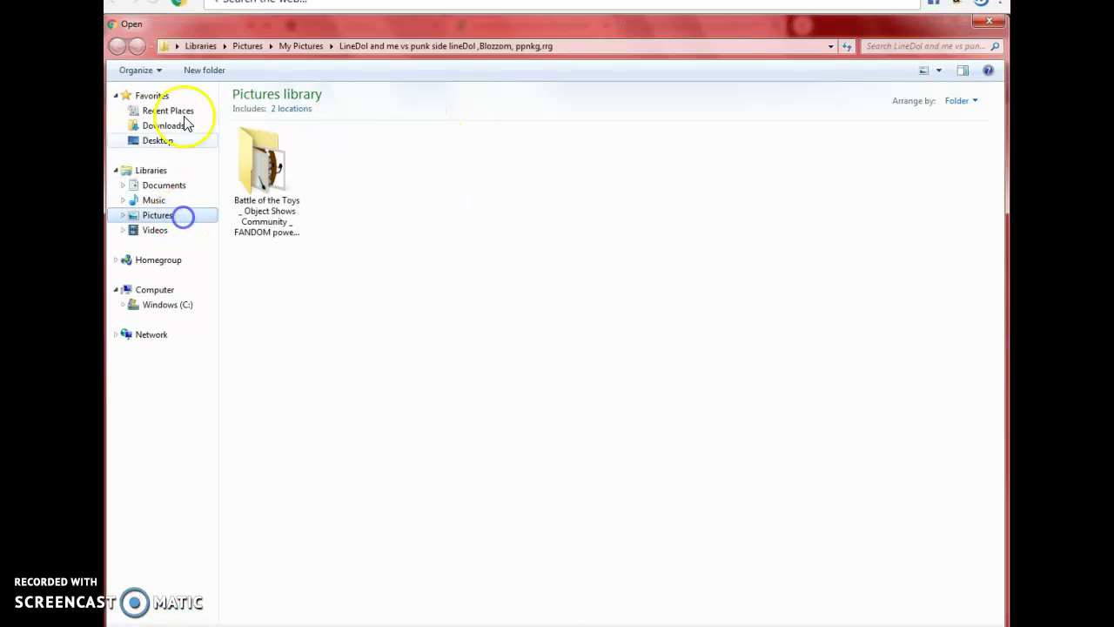
{"action": "left_click", "coordinate": [185, 127]}
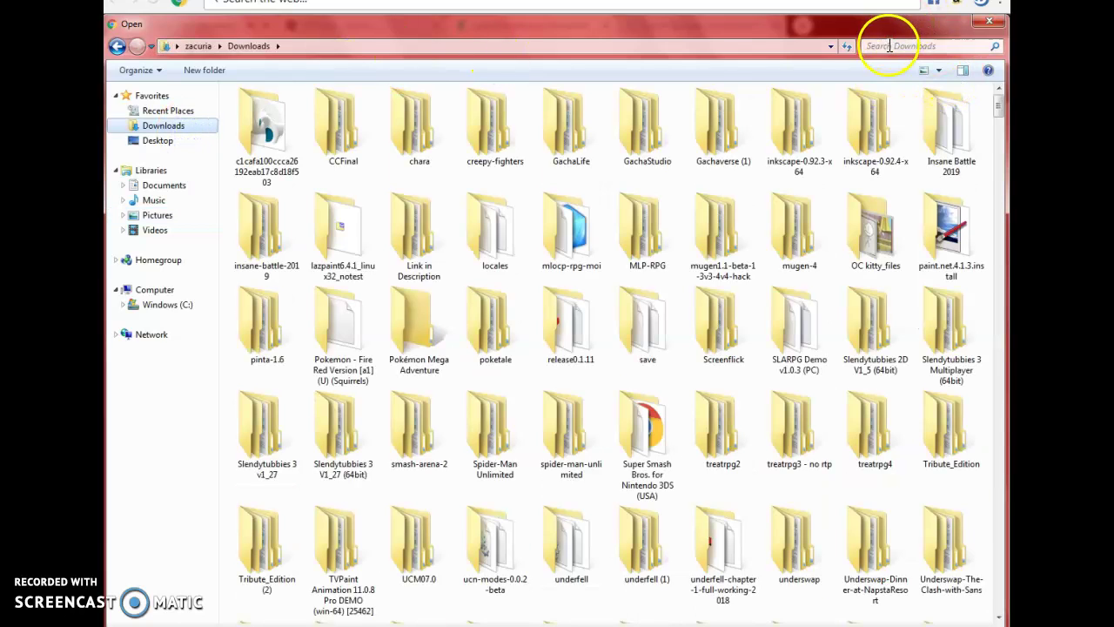
{"action": "left_click", "coordinate": [888, 45]}
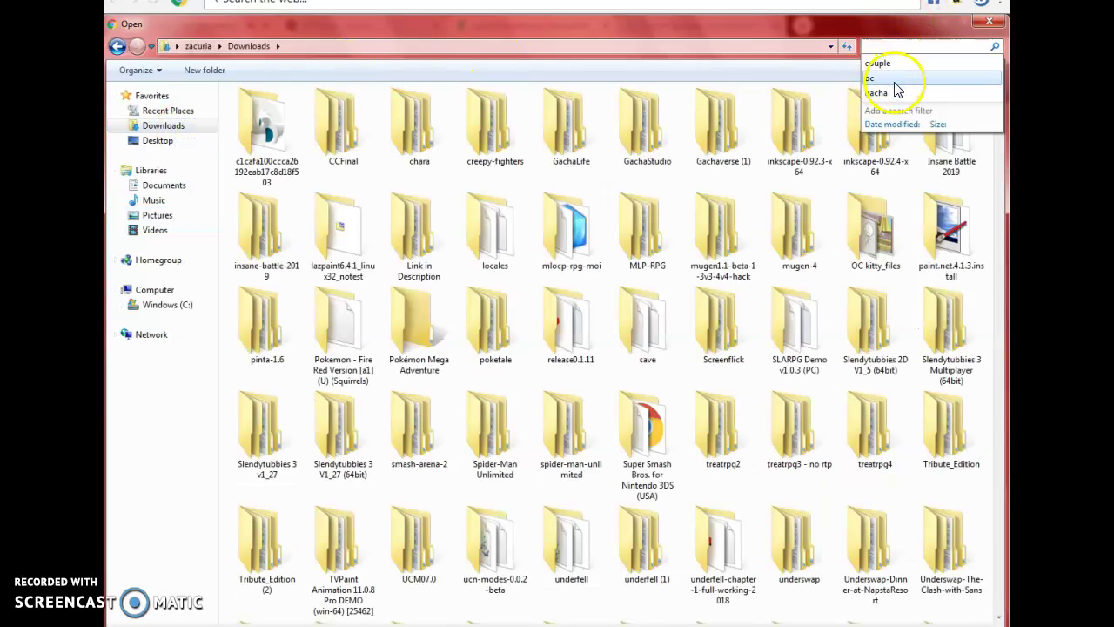
{"action": "left_click", "coordinate": [893, 79]}
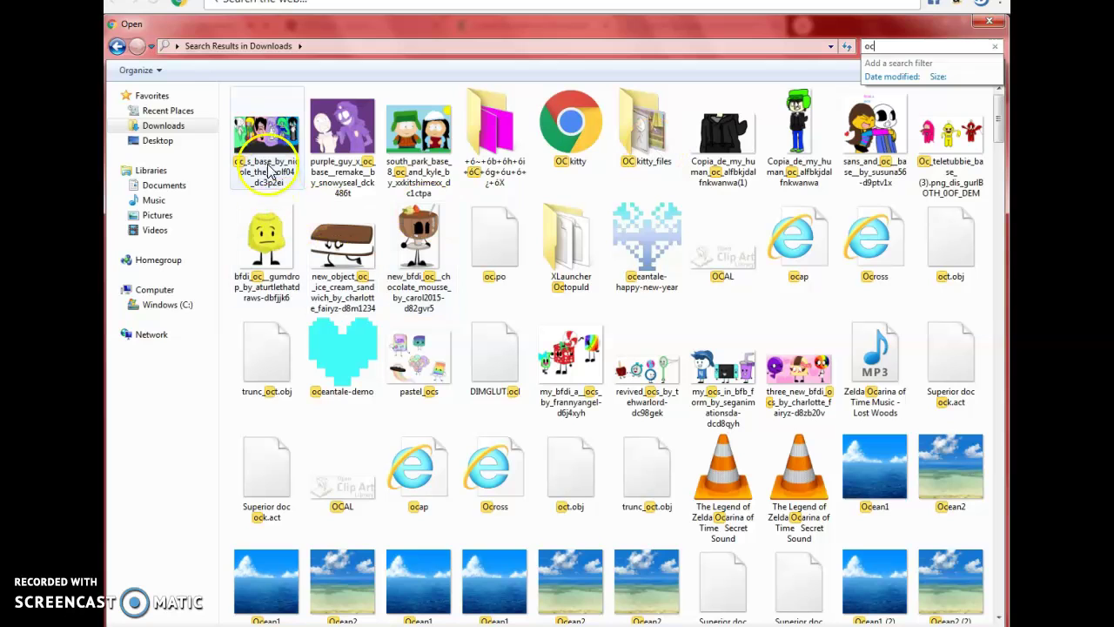
{"action": "left_click", "coordinate": [277, 131]}
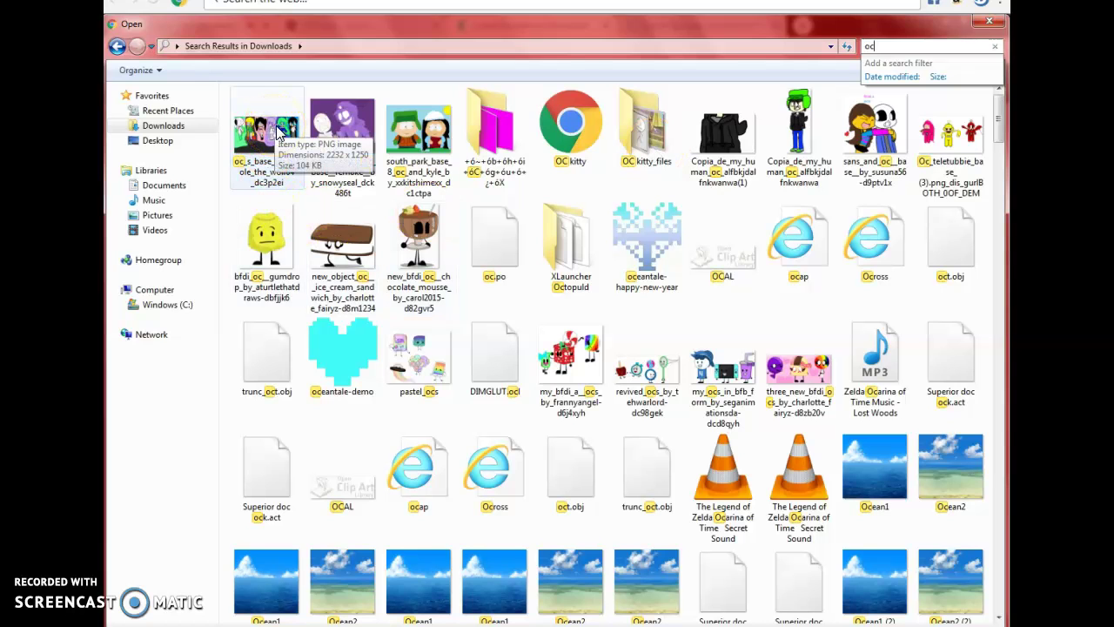
{"action": "double_click", "coordinate": [277, 131]}
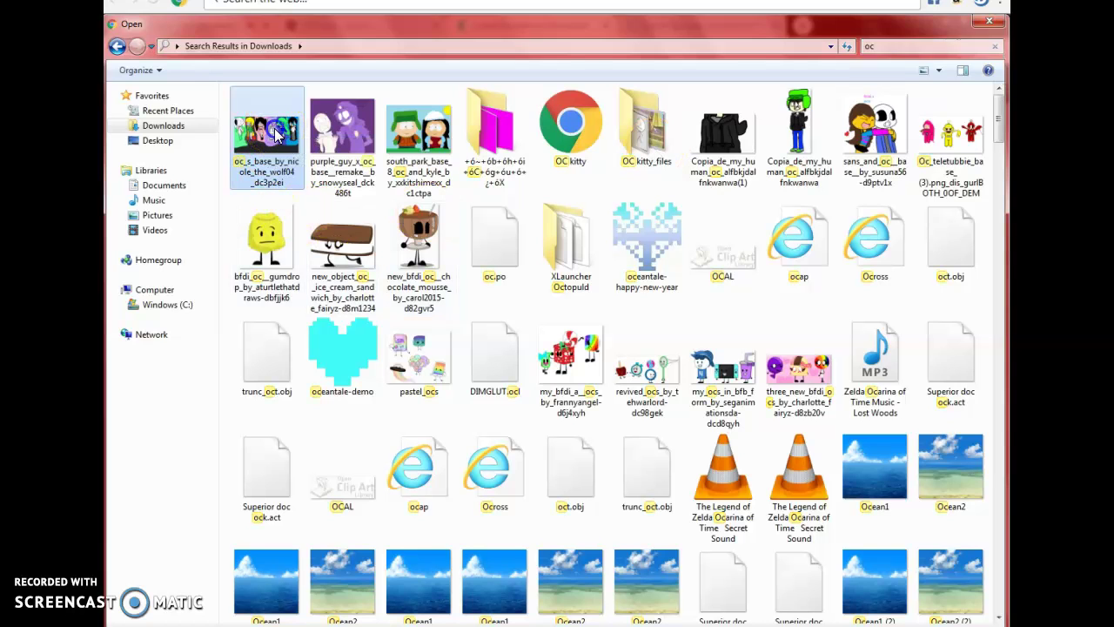
Step: Enlarge the avatar crop area and place it at the image's upper-left corner, over the white-and-green character and part of its yellow-haired neighbour
{"action": "left_click_drag", "start_coordinate": [597, 332], "coordinate": [374, 309]}
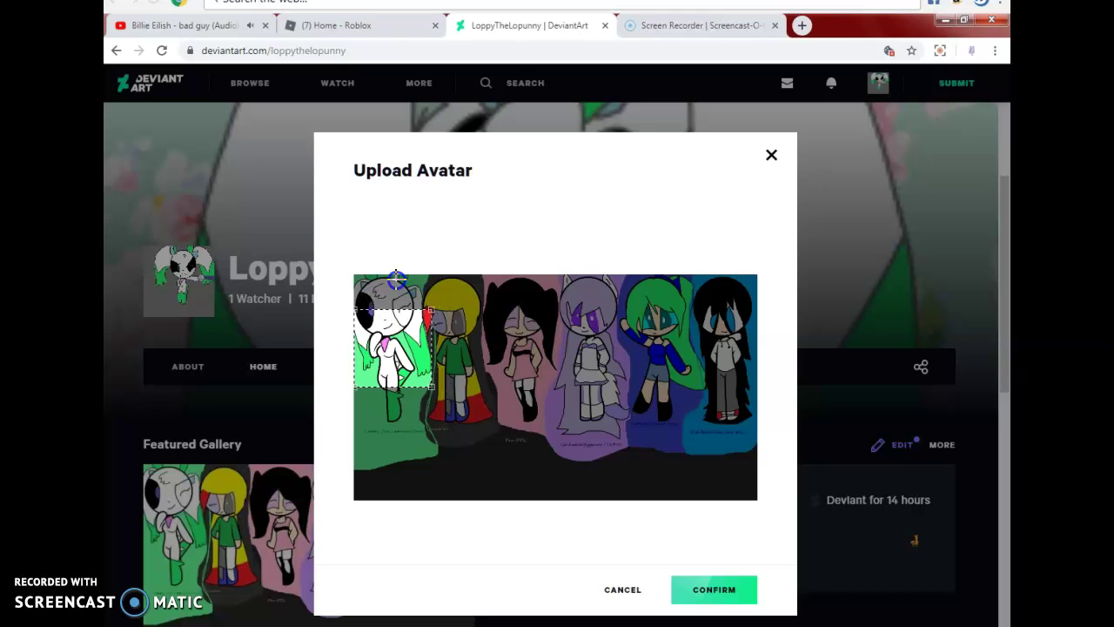
{"action": "left_click_drag", "start_coordinate": [455, 235], "coordinate": [470, 218]}
{"action": "left_click", "coordinate": [418, 401]}
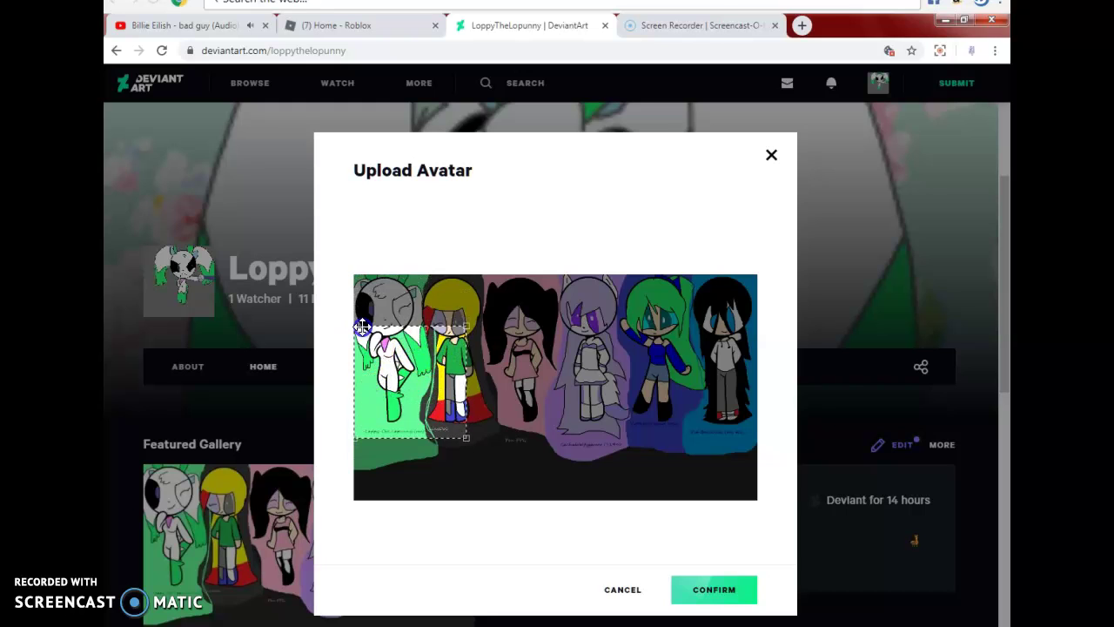
{"action": "right_click", "coordinate": [388, 310]}
{"action": "right_click", "coordinate": [702, 258]}
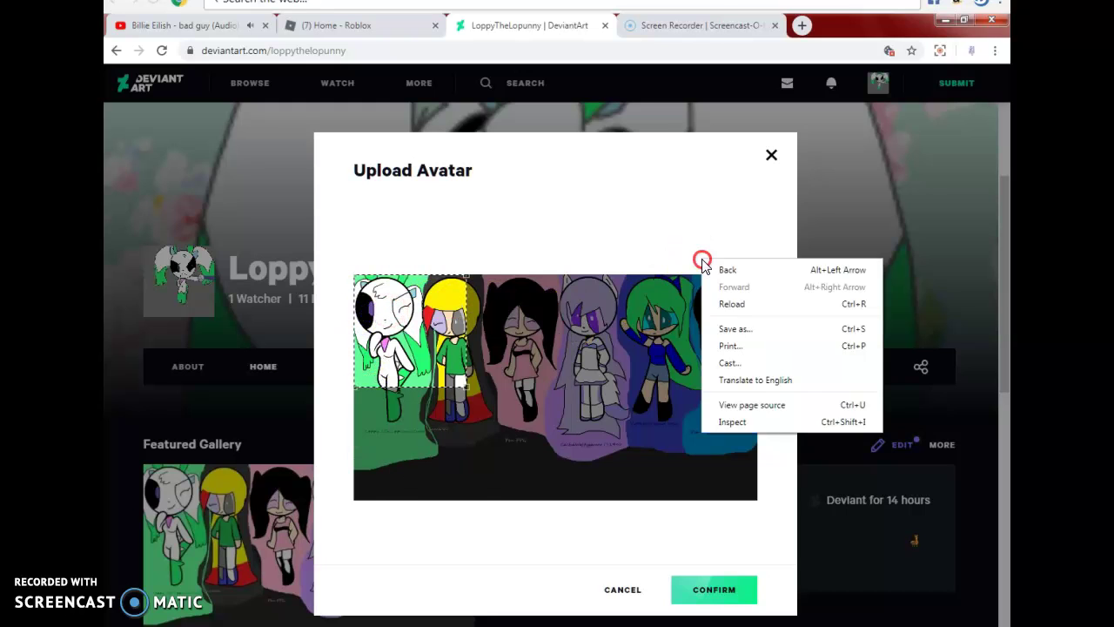
{"action": "key", "text": "Escape"}
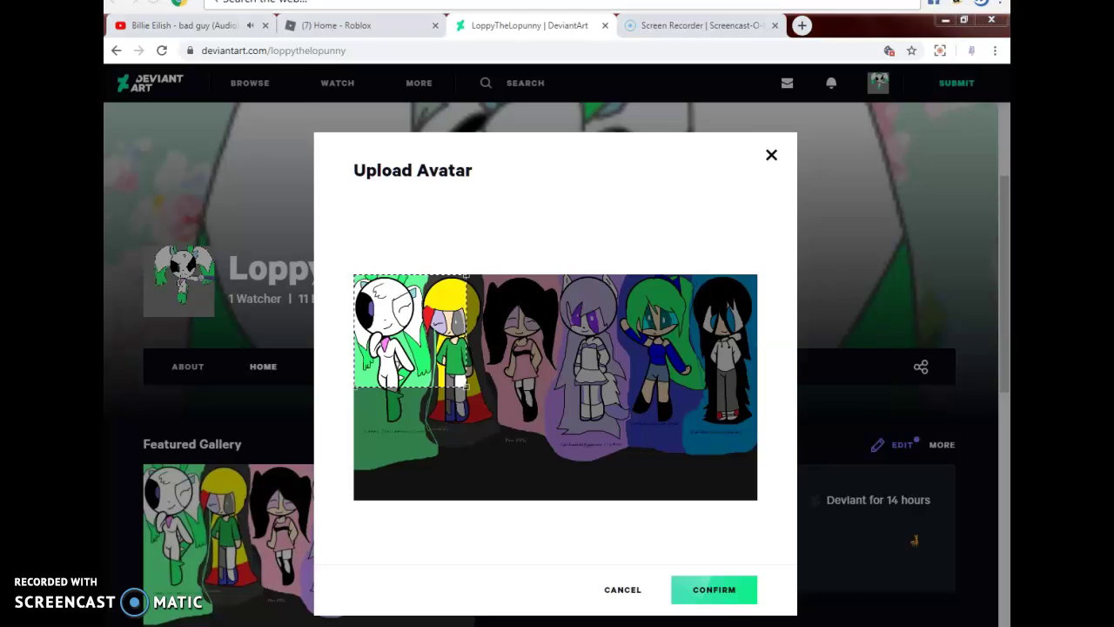
Step: Switch to the Windows Explorer window and search the Downloads folder for "oc"
{"action": "key", "text": "alt+Tab"}
{"action": "right_click", "coordinate": [273, 131]}
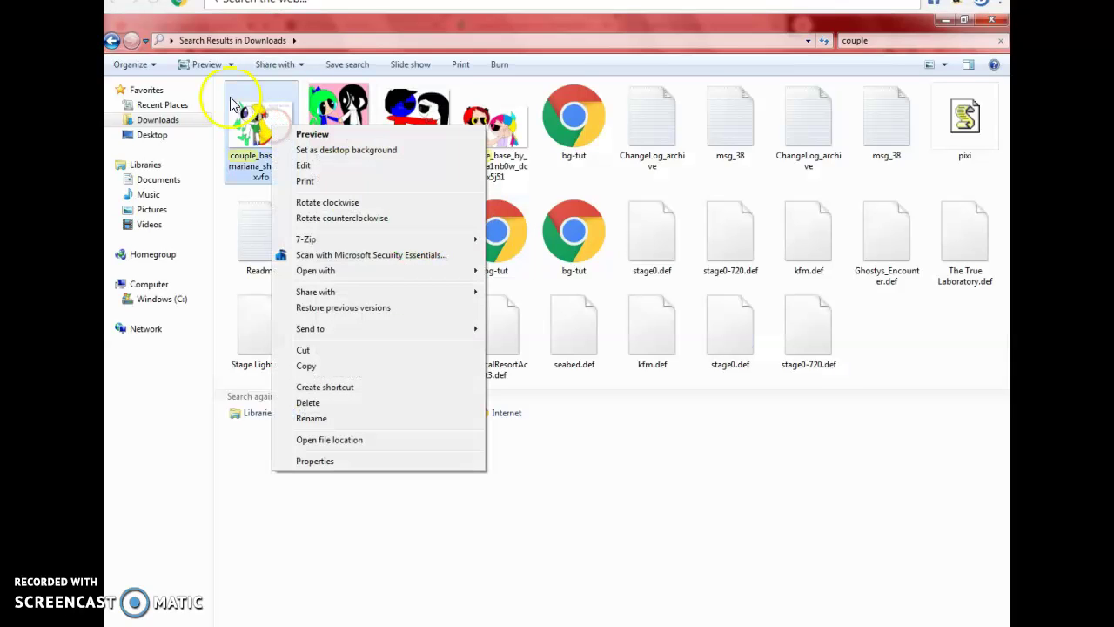
{"action": "left_click", "coordinate": [174, 121]}
{"action": "left_click", "coordinate": [913, 42]}
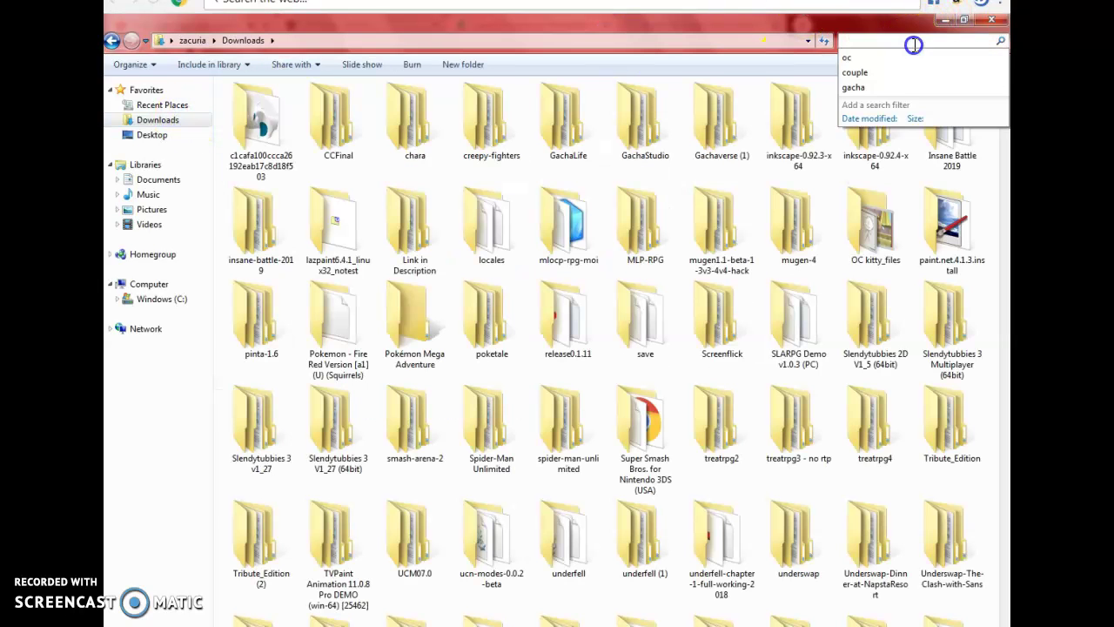
{"action": "left_click", "coordinate": [873, 82]}
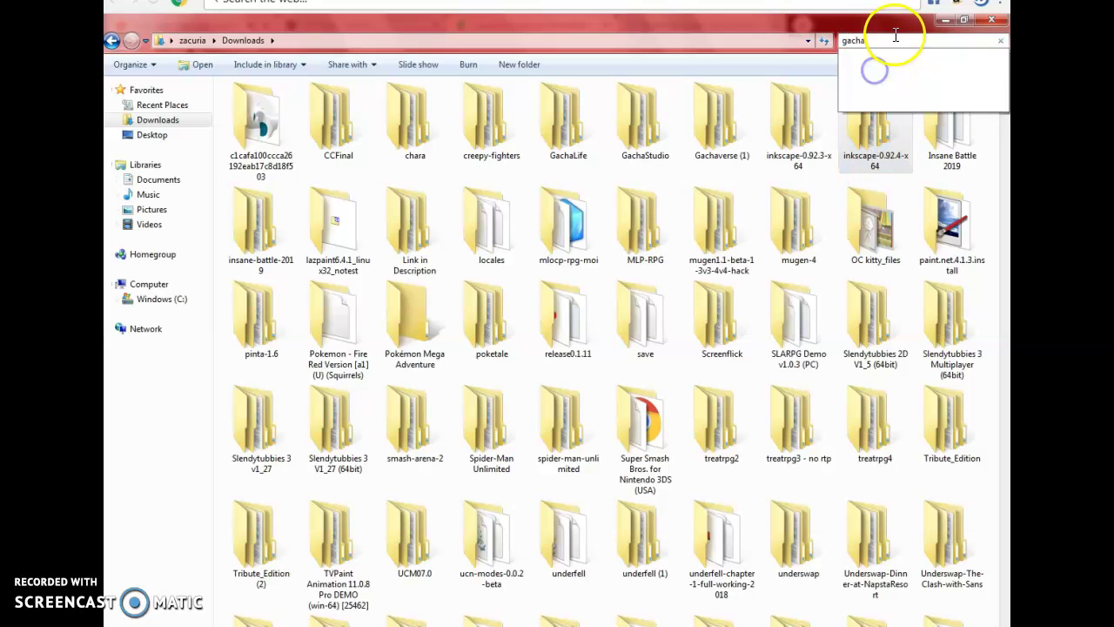
{"action": "left_click", "coordinate": [1000, 41]}
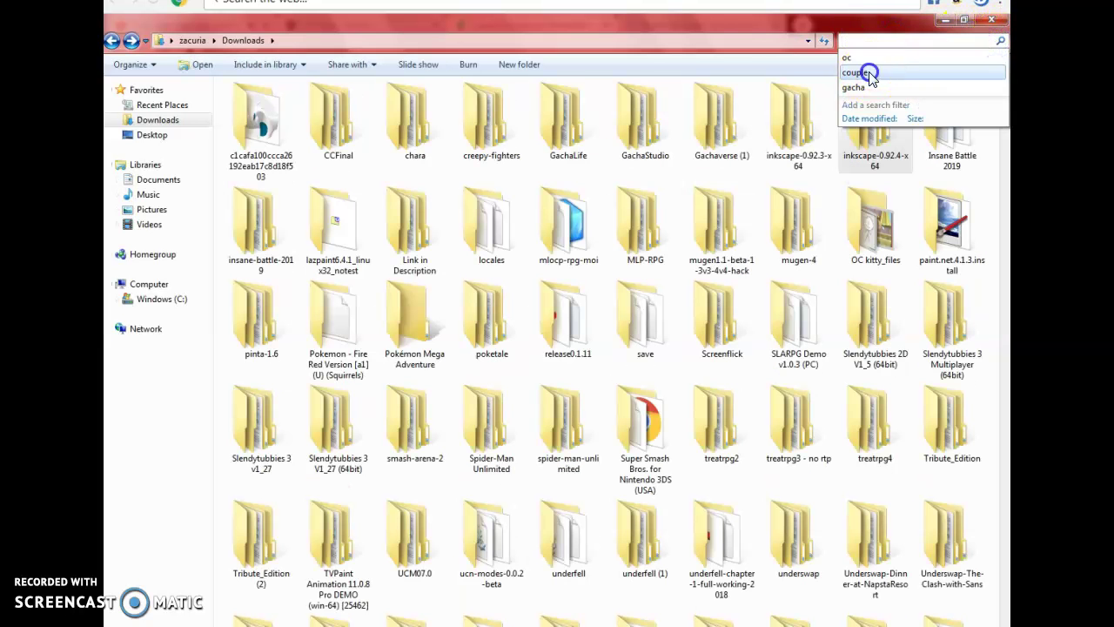
{"action": "left_click", "coordinate": [862, 73]}
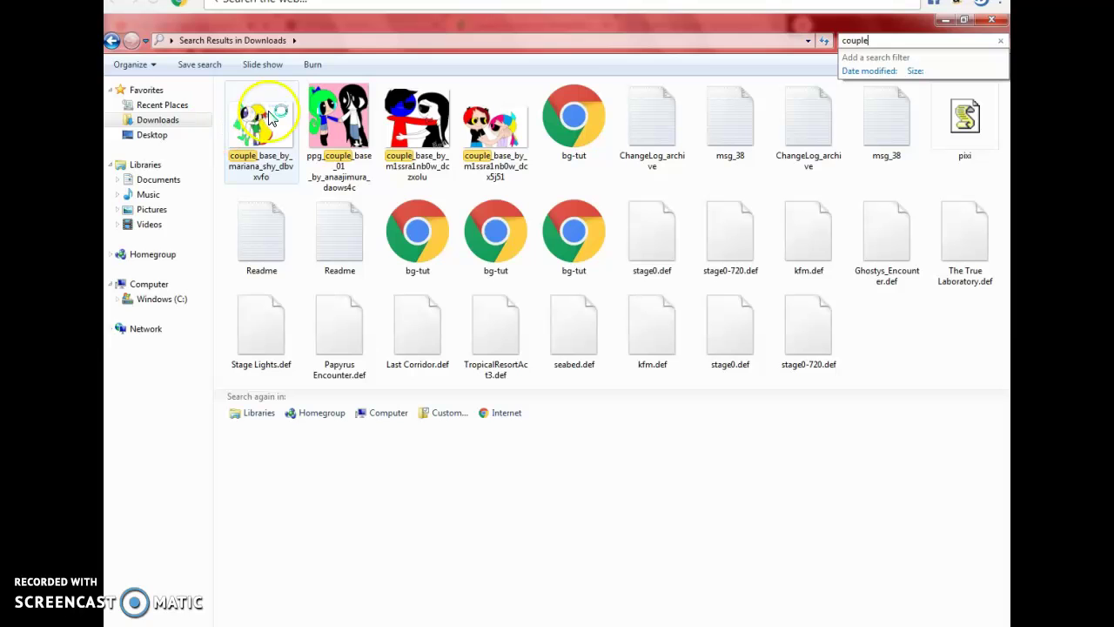
{"action": "left_click", "coordinate": [1000, 41]}
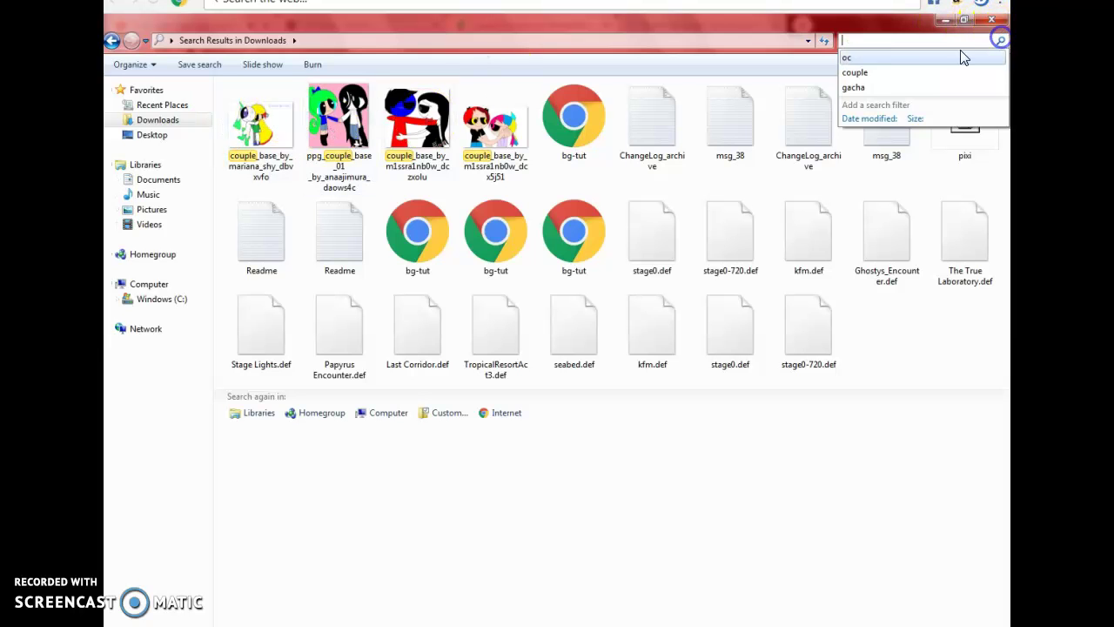
{"action": "left_click", "coordinate": [889, 56]}
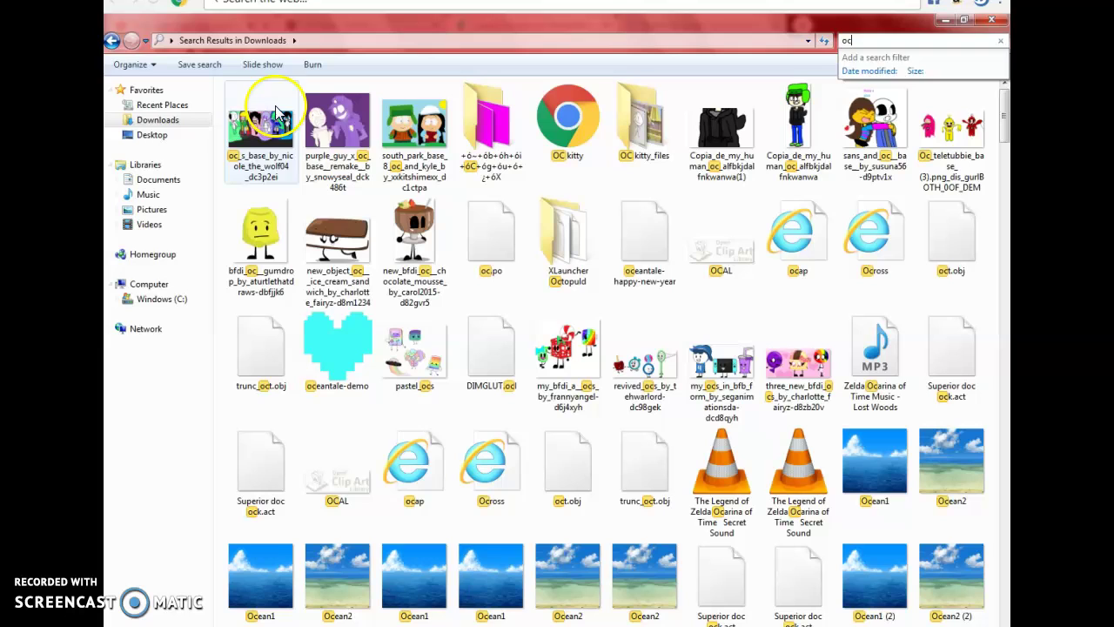
Step: Copy the oc_s_base image file from the Downloads search results
{"action": "right_click", "coordinate": [274, 111]}
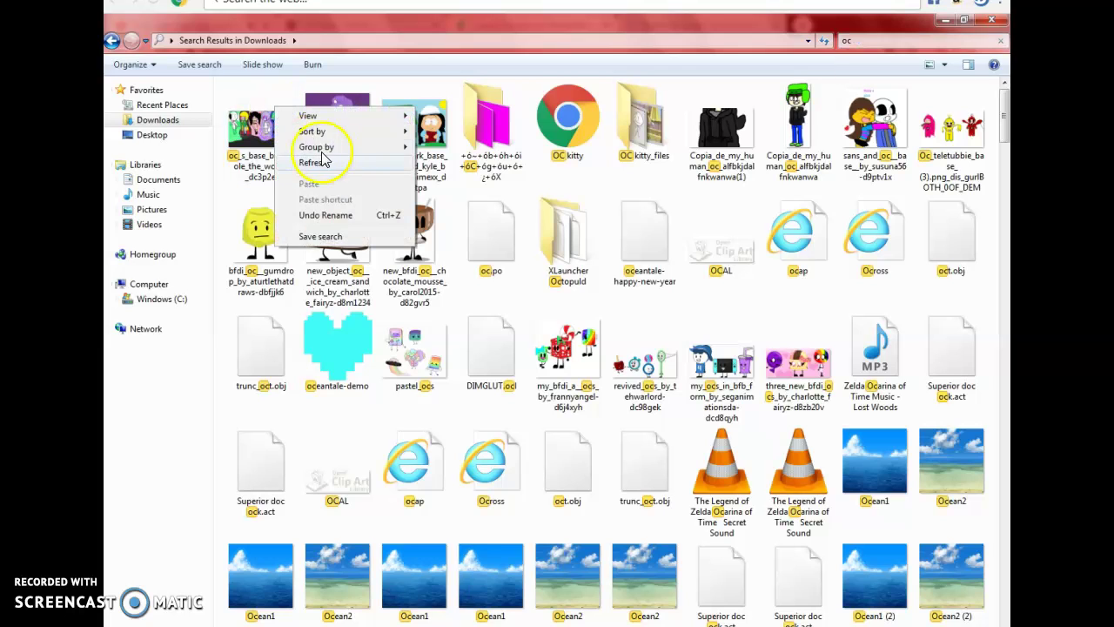
{"action": "left_click", "coordinate": [257, 125]}
{"action": "right_click", "coordinate": [258, 125]}
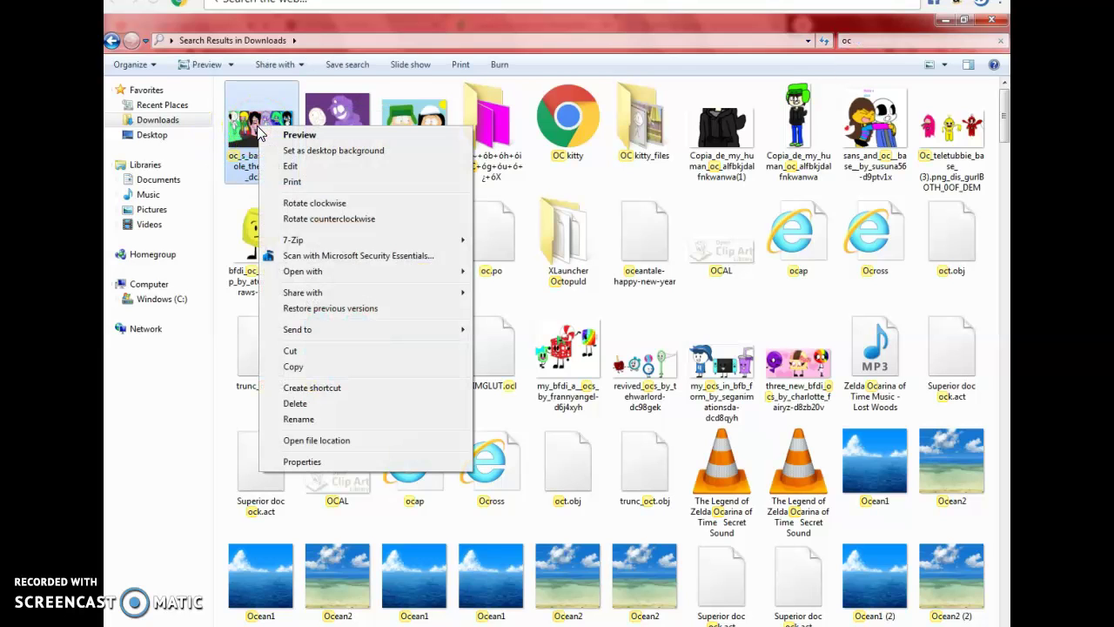
{"action": "left_click", "coordinate": [322, 372]}
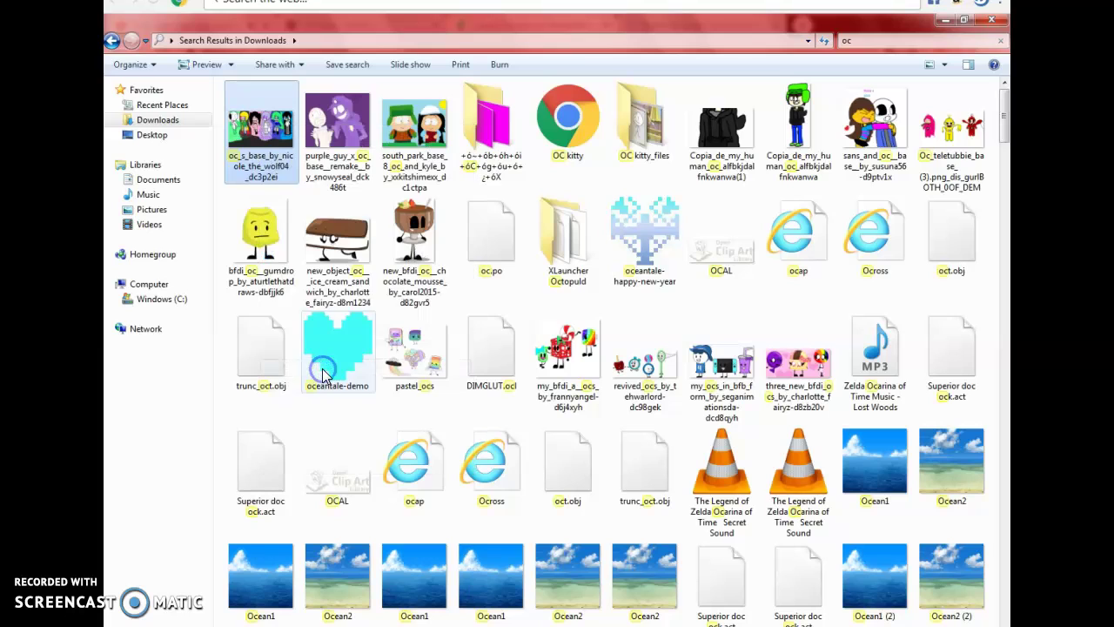
{"action": "right_click", "coordinate": [254, 121]}
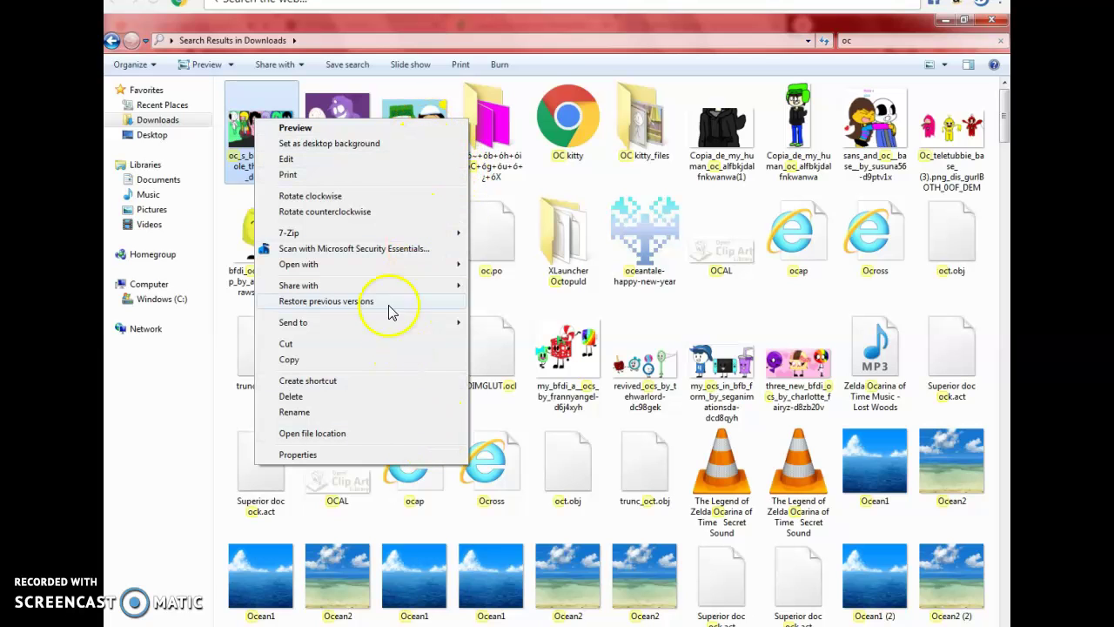
{"action": "key", "text": "Escape"}
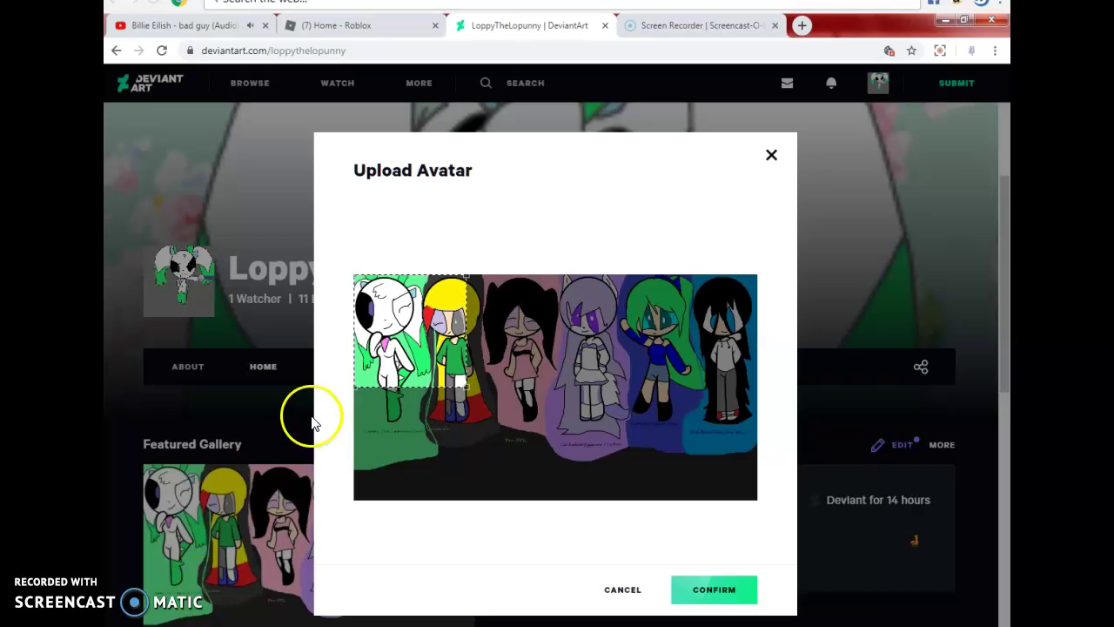
Step: Shrink the avatar crop area to the white-and-green character's head, confirm the upload and reload the profile page
{"action": "left_click_drag", "start_coordinate": [470, 273], "coordinate": [423, 221]}
{"action": "left_click_drag", "start_coordinate": [372, 334], "coordinate": [397, 276]}
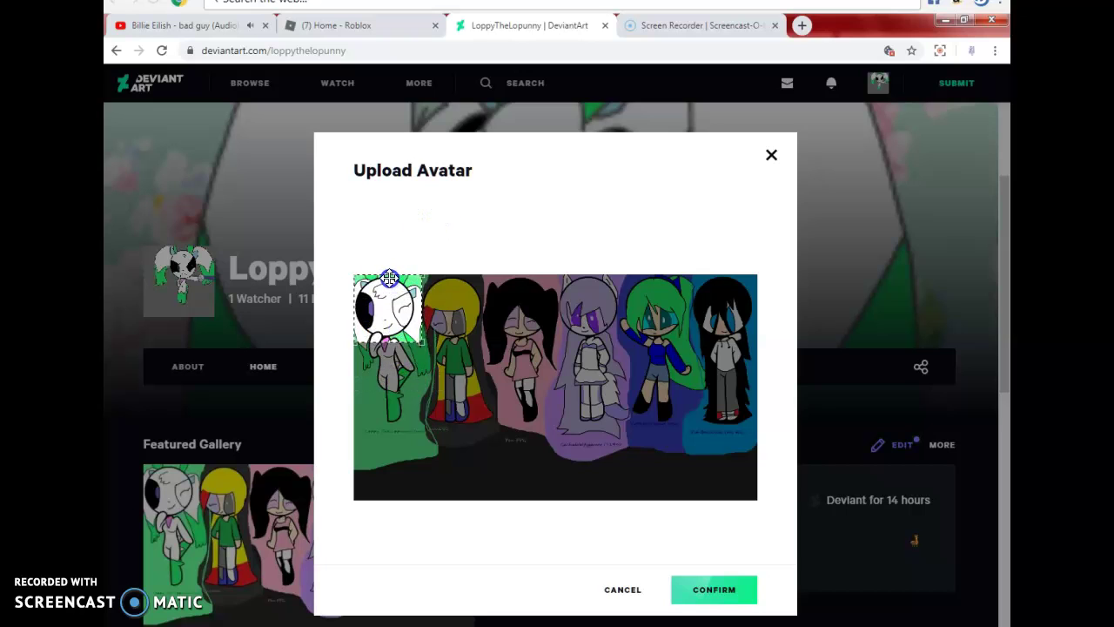
{"action": "left_click", "coordinate": [721, 589]}
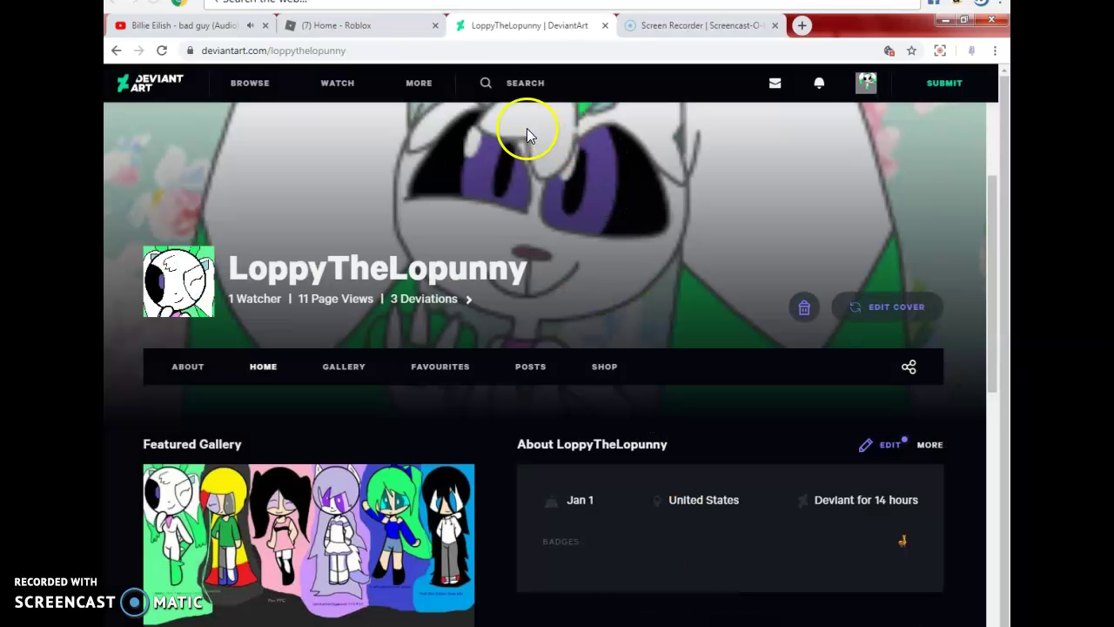
{"action": "left_click", "coordinate": [160, 51]}
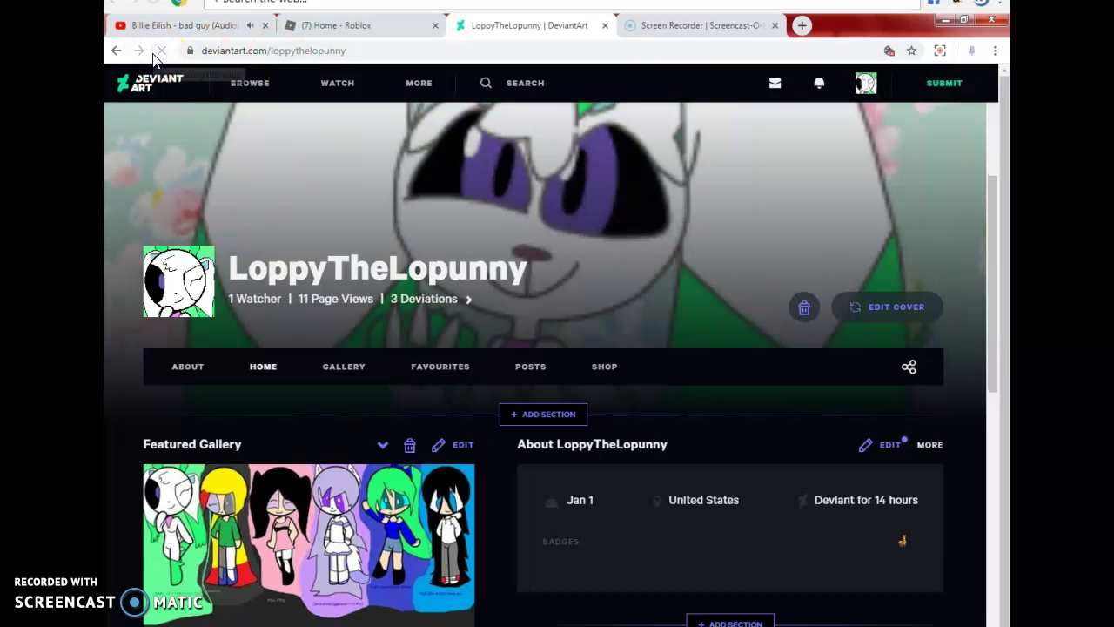
Step: Start writing a new comment beginning with "H" in the profile's Comments section
{"action": "scroll", "coordinate": [592, 174], "scroll_direction": "down", "scroll_amount": 5}
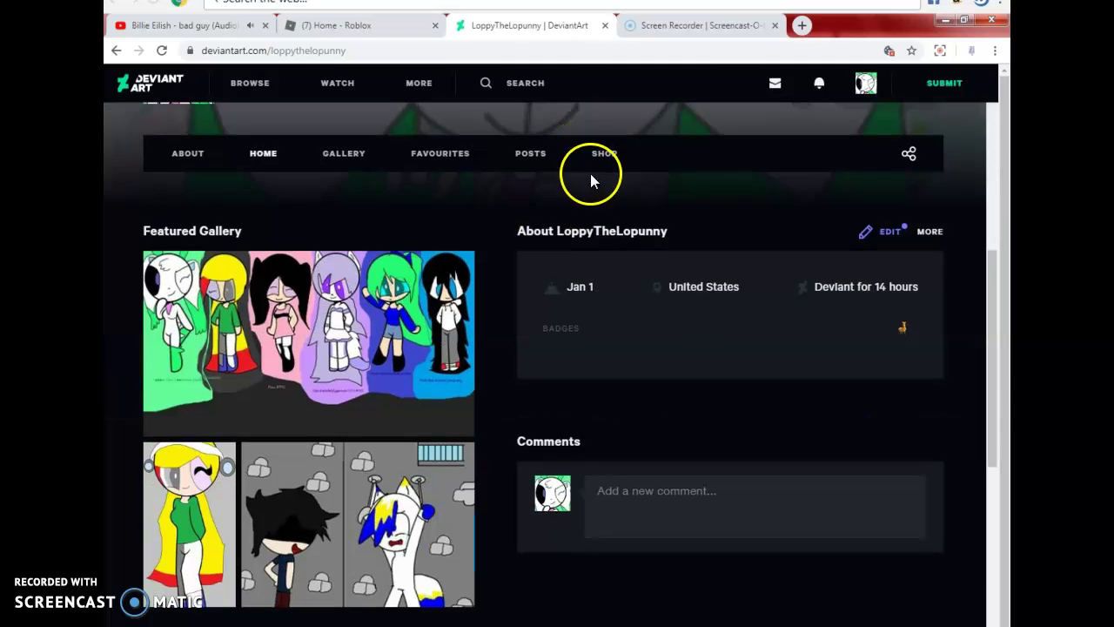
{"action": "scroll", "coordinate": [529, 244], "scroll_direction": "down", "scroll_amount": 3}
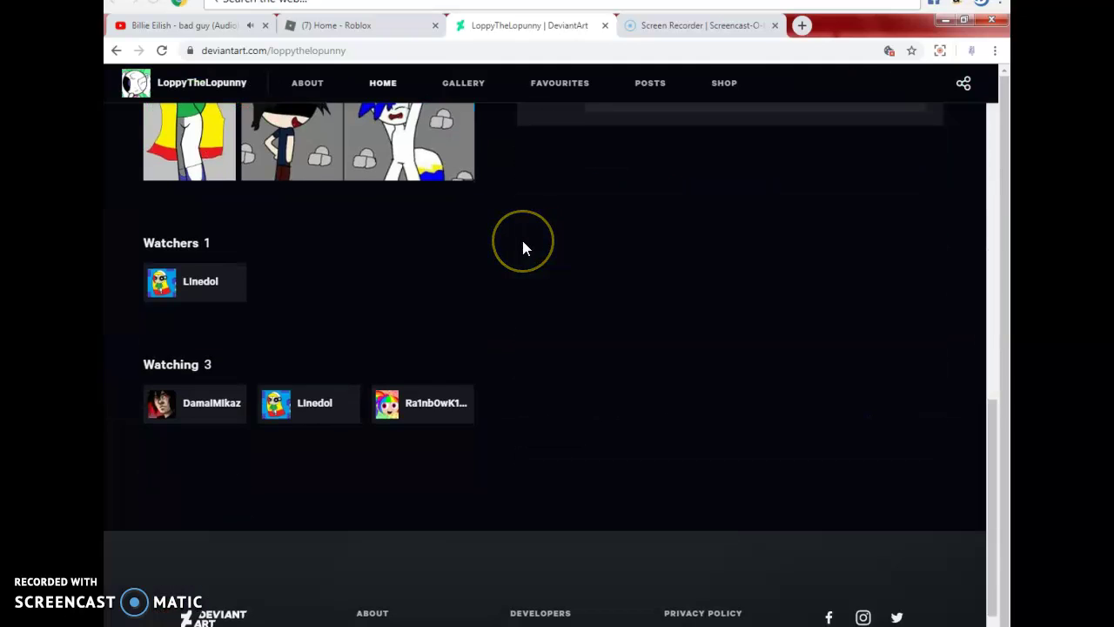
{"action": "scroll", "coordinate": [512, 235], "scroll_direction": "up", "scroll_amount": 3}
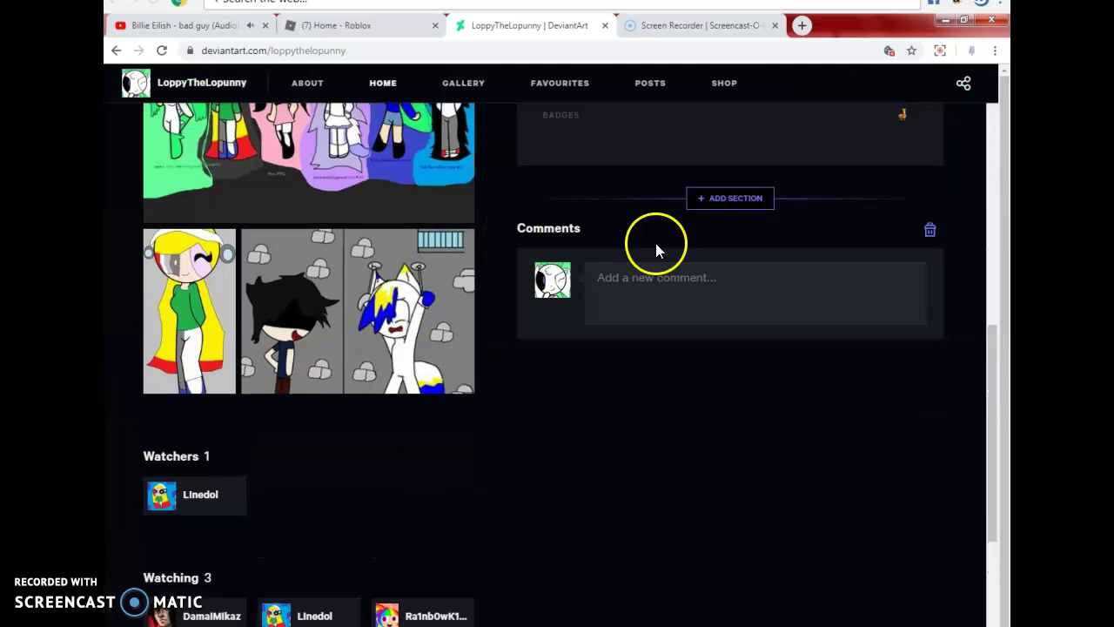
{"action": "left_click", "coordinate": [701, 349]}
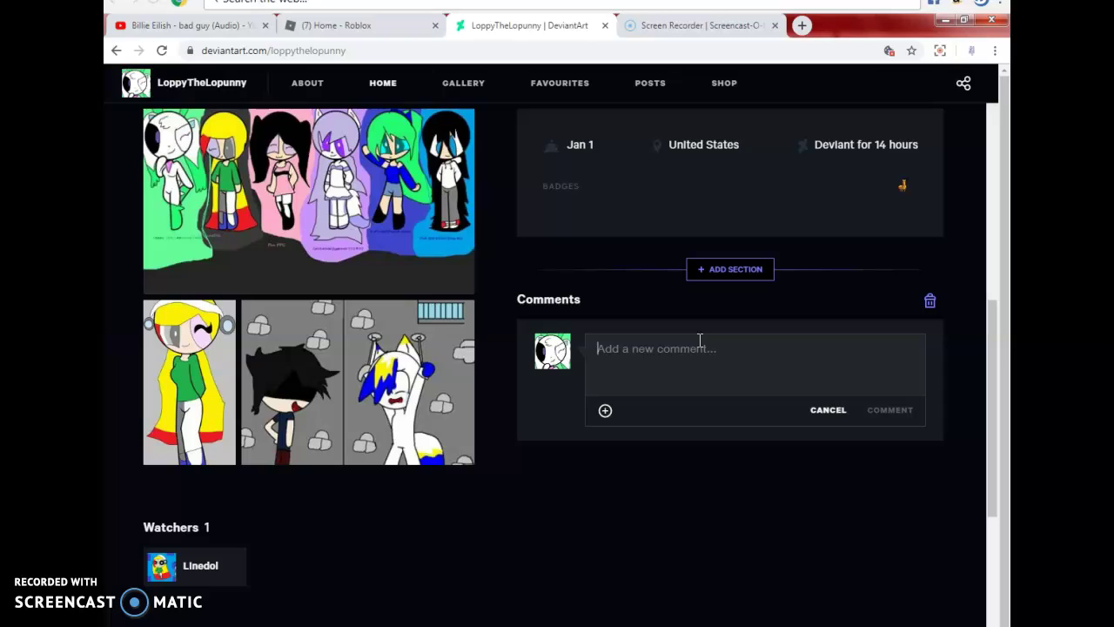
{"action": "left_click", "coordinate": [651, 336]}
{"action": "type", "text": "H"}
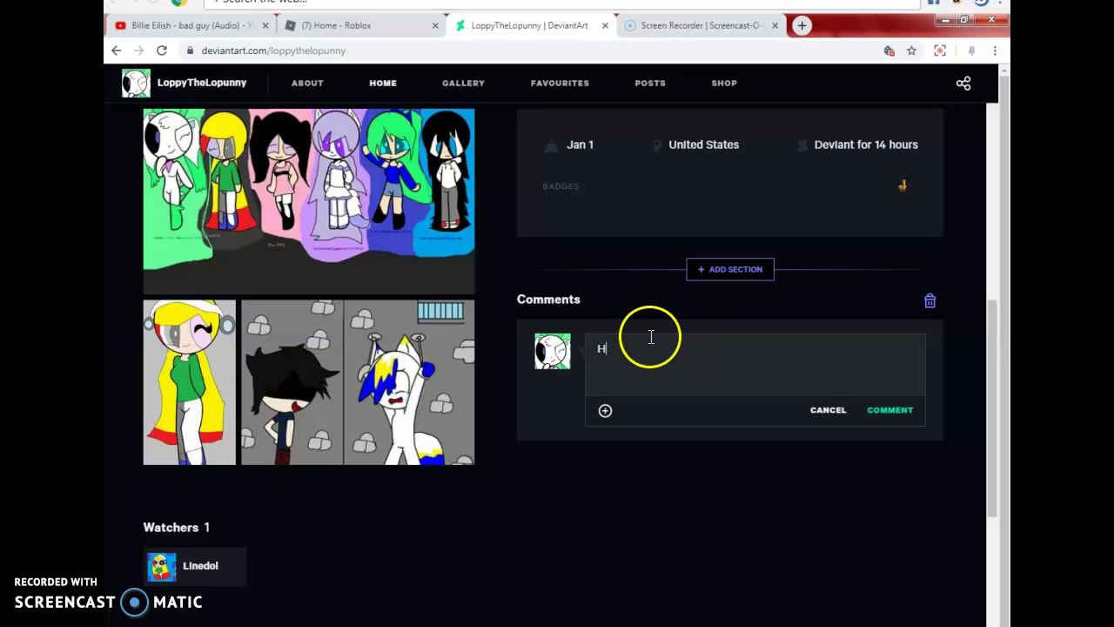